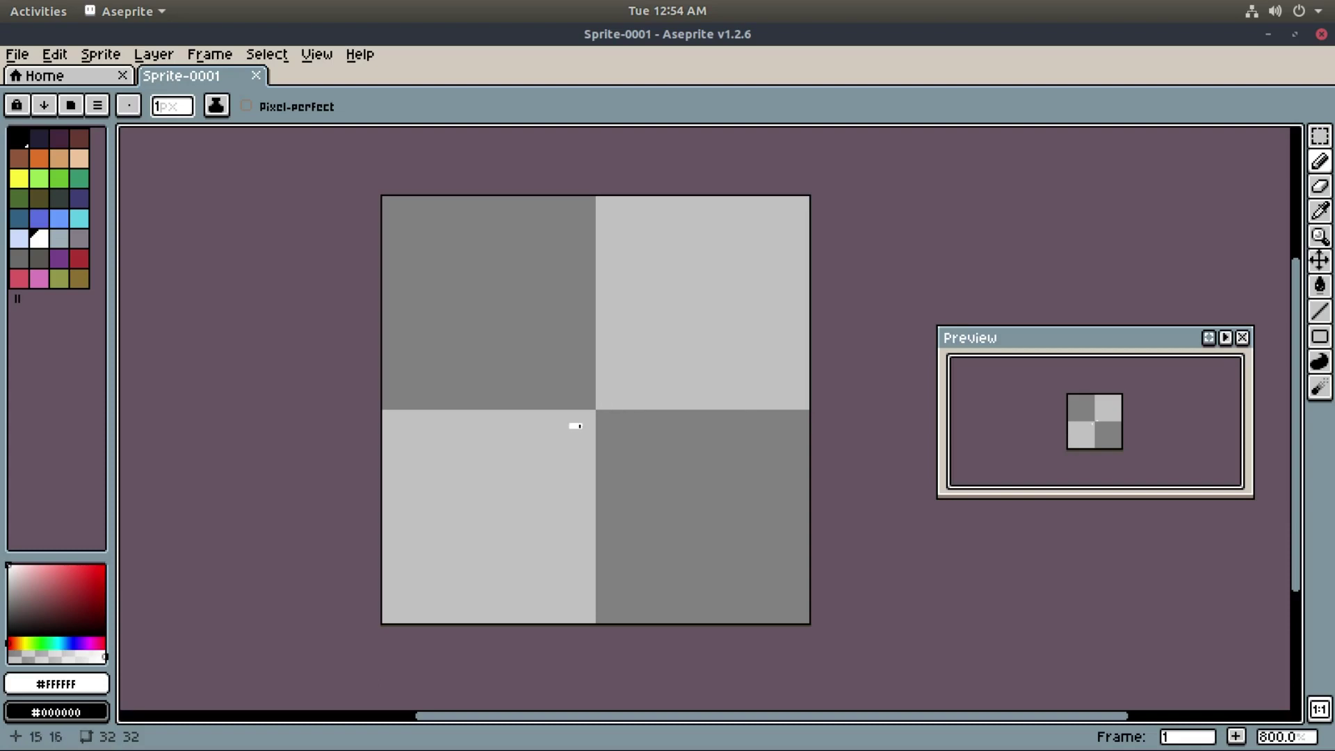
- Show the animation timeline and set black from the palette as the drawing colour
{"action": "key", "text": "Tab"}
{"action": "left_click_drag", "start_coordinate": [657, 456], "coordinate": [680, 362]}
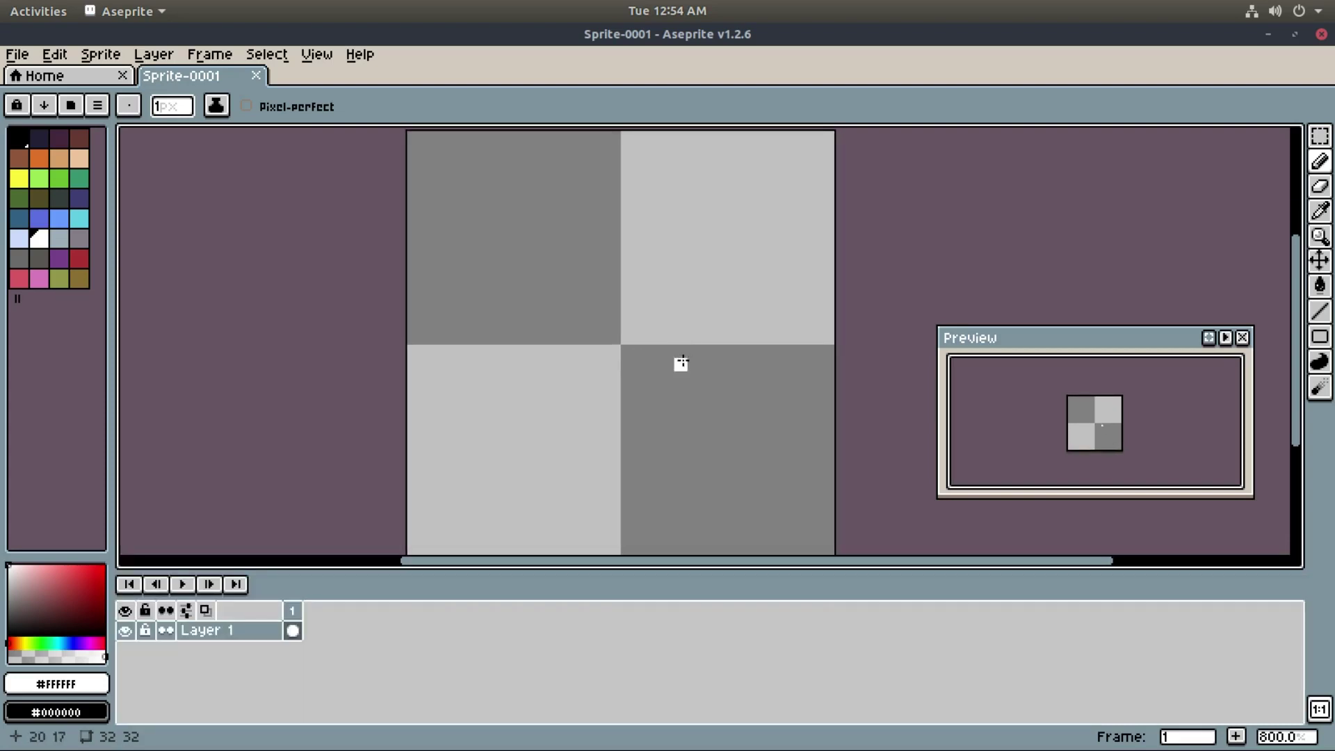
{"action": "left_click", "coordinate": [22, 140]}
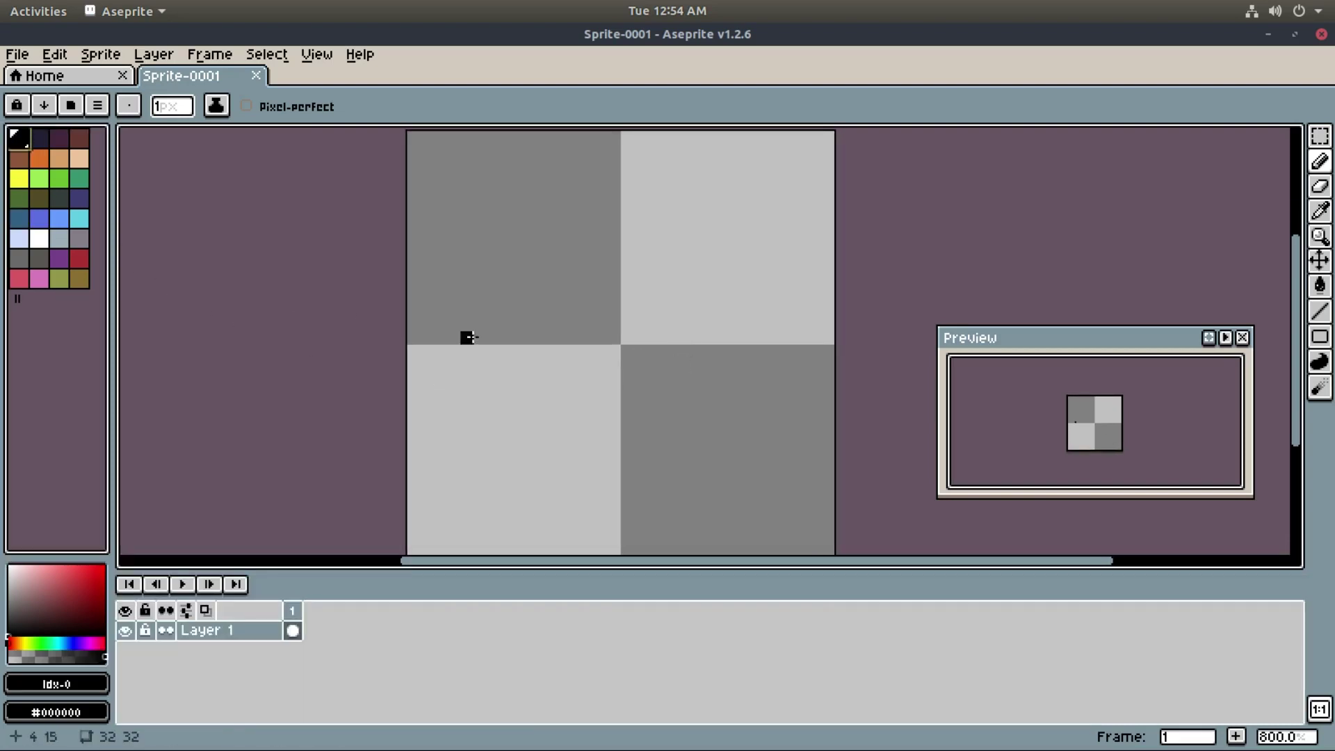
{"action": "left_click", "coordinate": [733, 385]}
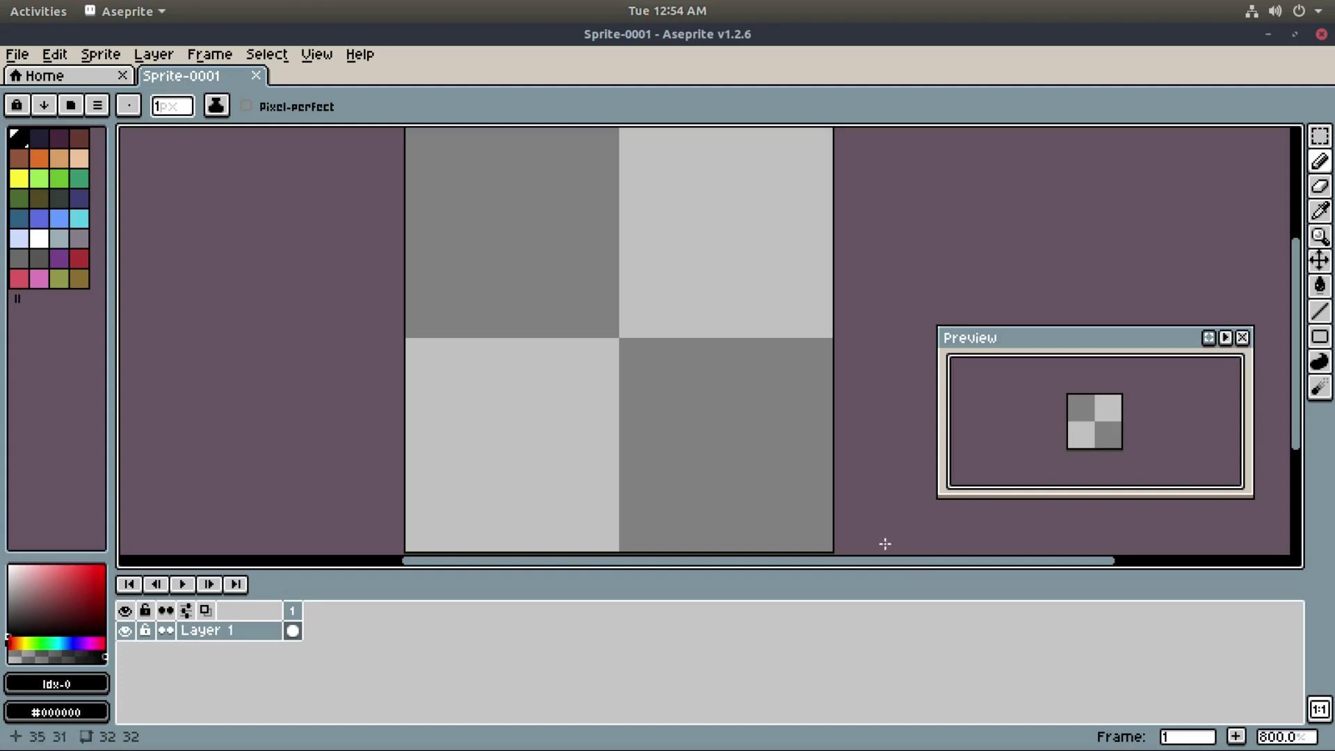
- Make the timeline slightly shorter and move the Preview window higher beside the canvas
{"action": "mouse_move", "coordinate": [982, 586]}
{"action": "left_mouse_down"}
{"action": "mouse_move", "coordinate": [971, 572]}
{"action": "mouse_move", "coordinate": [978, 606]}
{"action": "left_mouse_up"}
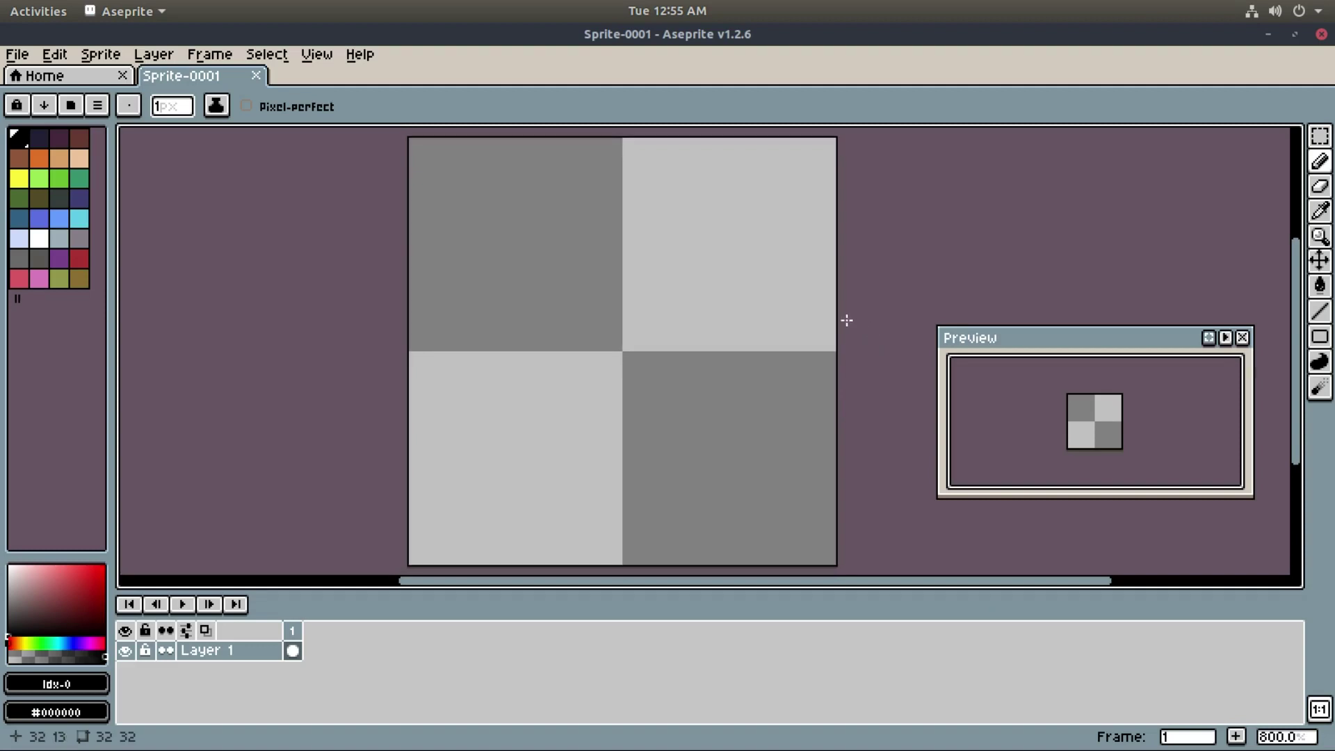
{"action": "mouse_move", "coordinate": [989, 328]}
{"action": "left_mouse_down"}
{"action": "mouse_move", "coordinate": [1004, 344]}
{"action": "mouse_move", "coordinate": [991, 304]}
{"action": "left_mouse_up"}
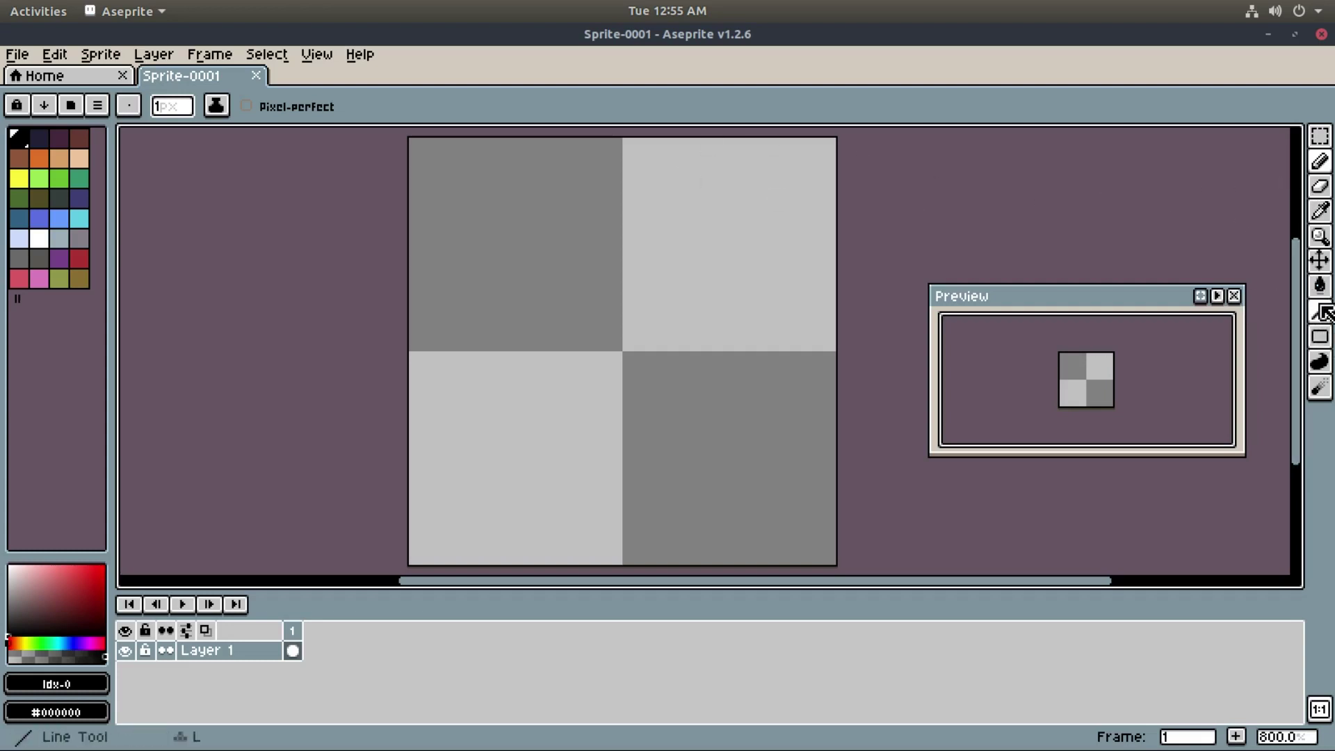
{"action": "left_click_drag", "start_coordinate": [1320, 137], "coordinate": [1224, 148]}
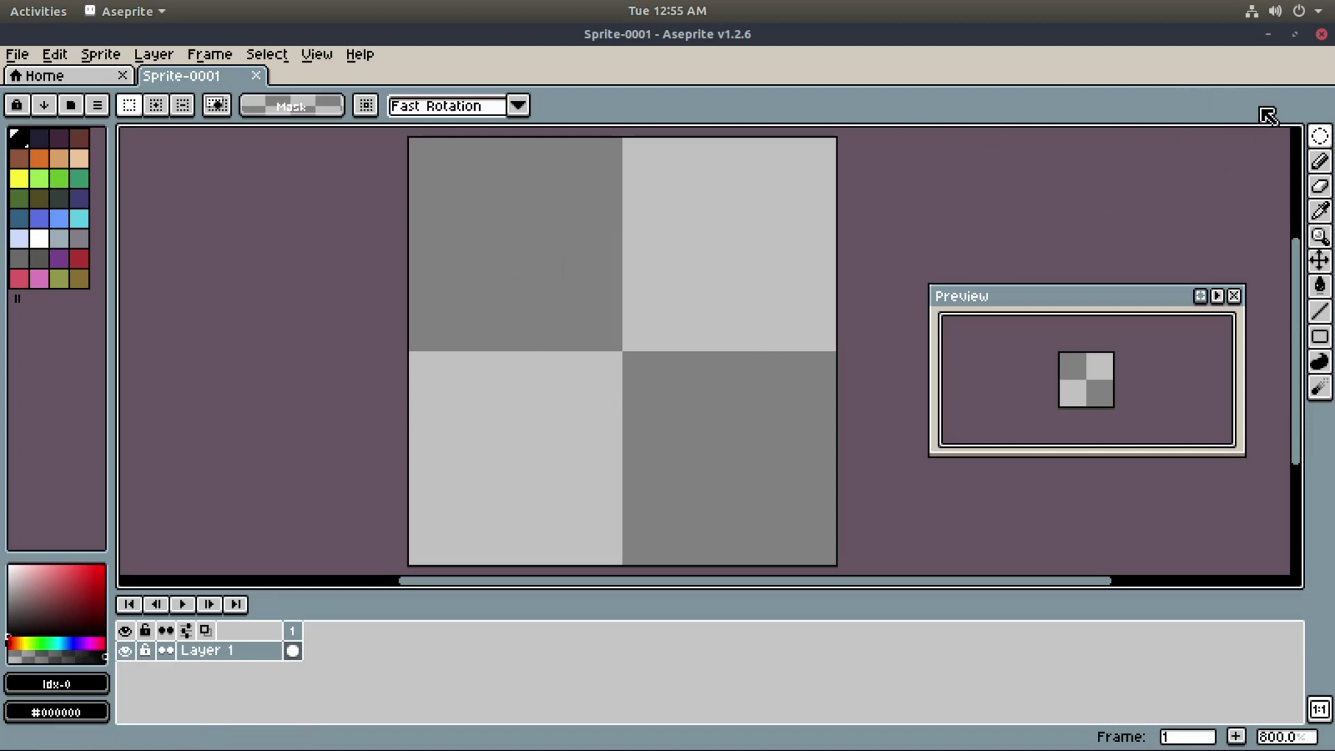
{"action": "mouse_move", "coordinate": [1319, 137]}
{"action": "left_mouse_down"}
{"action": "mouse_move", "coordinate": [1210, 150]}
{"action": "mouse_move", "coordinate": [1327, 173]}
{"action": "mouse_move", "coordinate": [1262, 167]}
{"action": "left_mouse_up"}
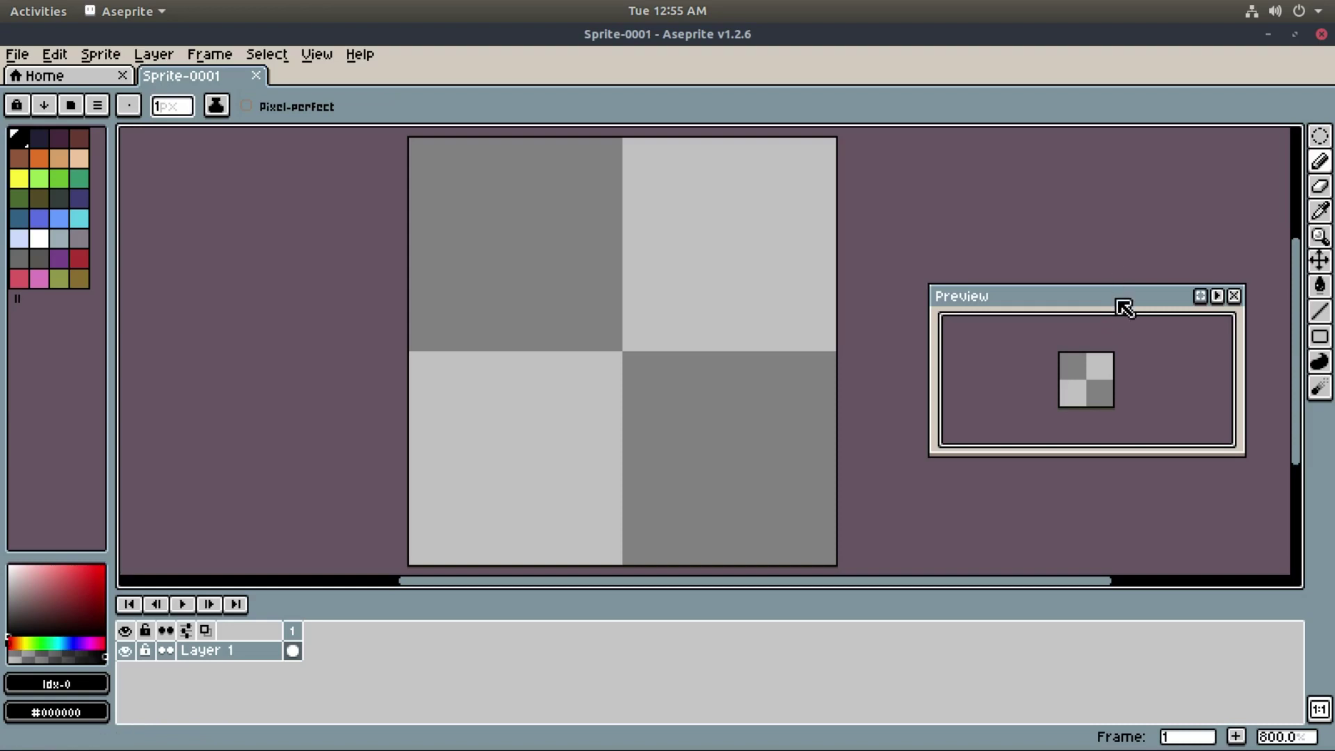
{"action": "left_click_drag", "start_coordinate": [1121, 300], "coordinate": [1109, 273]}
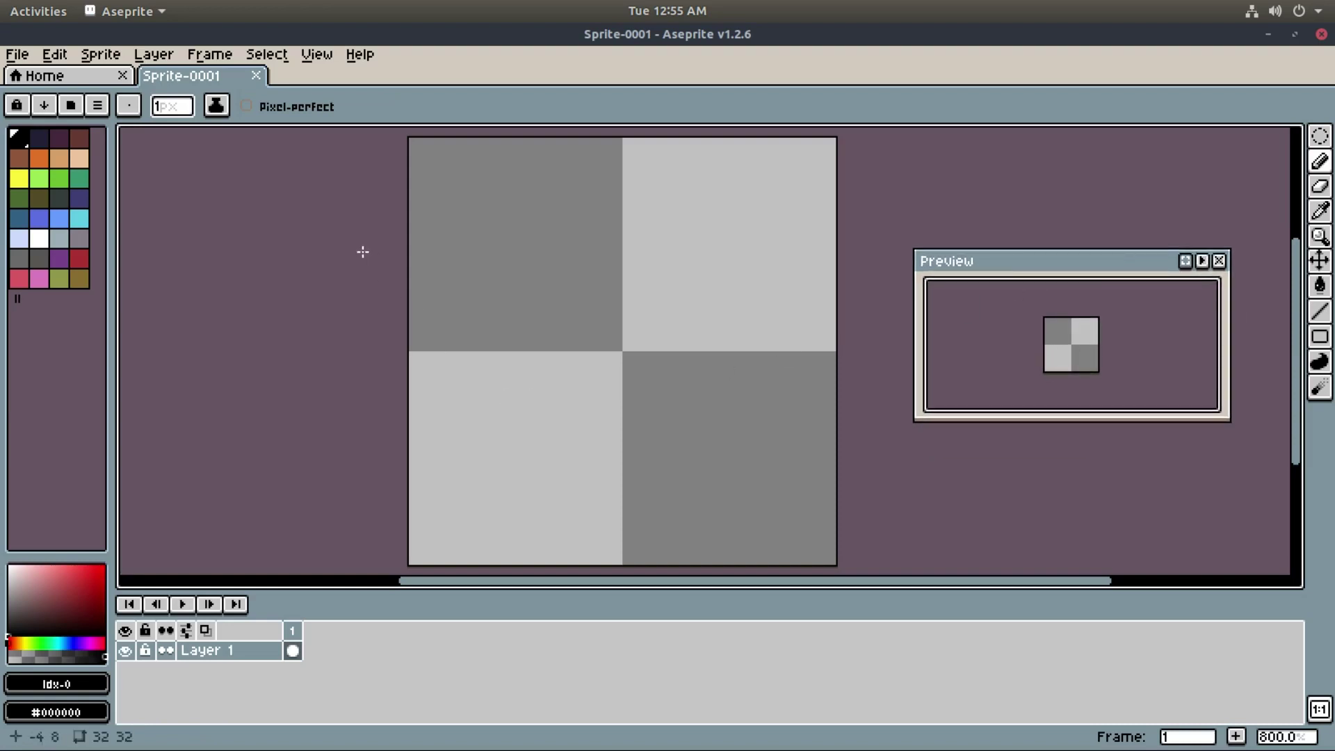
- Try several freehand black Pencil strokes on the canvas, including vertical ones near the middle, and undo them all
{"action": "mouse_move", "coordinate": [469, 333]}
{"action": "left_mouse_down"}
{"action": "mouse_move", "coordinate": [410, 248]}
{"action": "mouse_move", "coordinate": [511, 345]}
{"action": "left_mouse_up"}
{"action": "key", "text": "ctrl+z"}
{"action": "left_click_drag", "start_coordinate": [522, 411], "coordinate": [682, 434]}
{"action": "left_click_drag", "start_coordinate": [763, 361], "coordinate": [830, 263]}
{"action": "key", "text": "ctrl+z"}
{"action": "key", "text": "ctrl+z"}
{"action": "key", "text": "ctrl+z"}
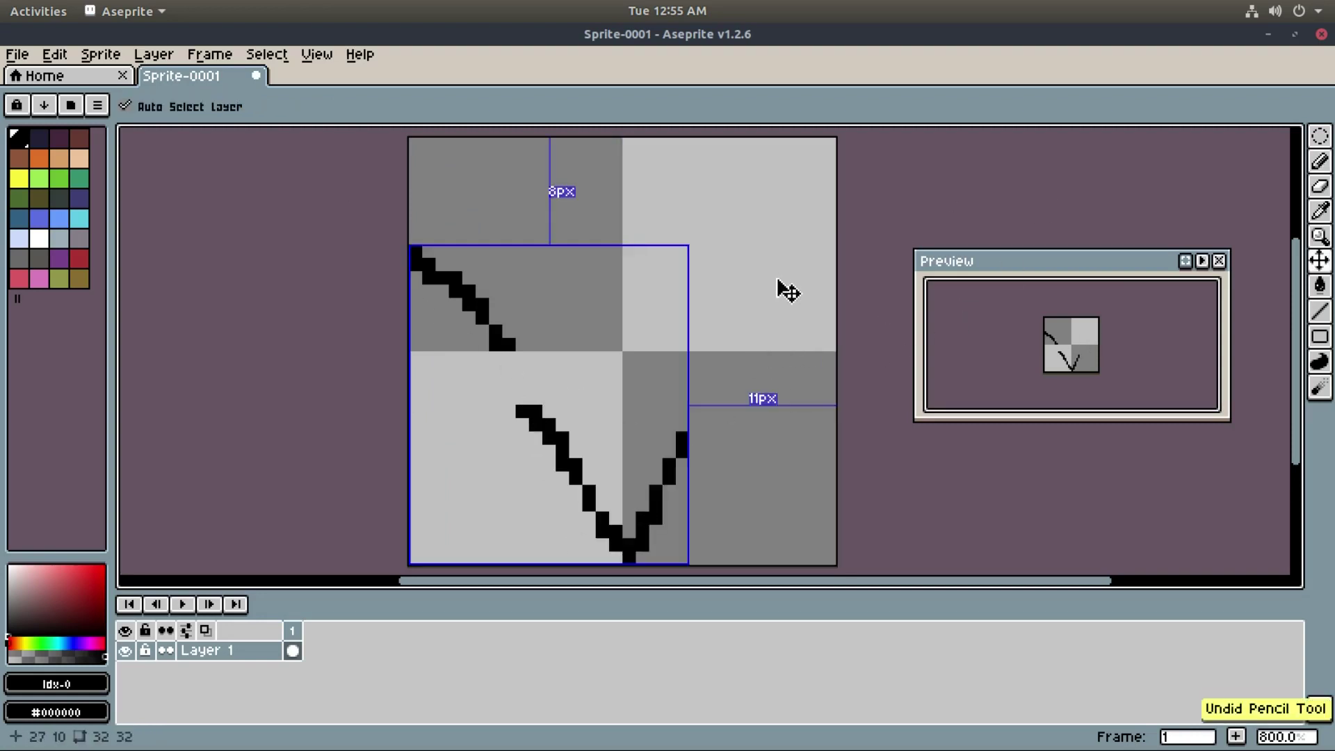
{"action": "left_click_drag", "start_coordinate": [615, 194], "coordinate": [615, 295]}
{"action": "left_click_drag", "start_coordinate": [615, 434], "coordinate": [621, 503]}
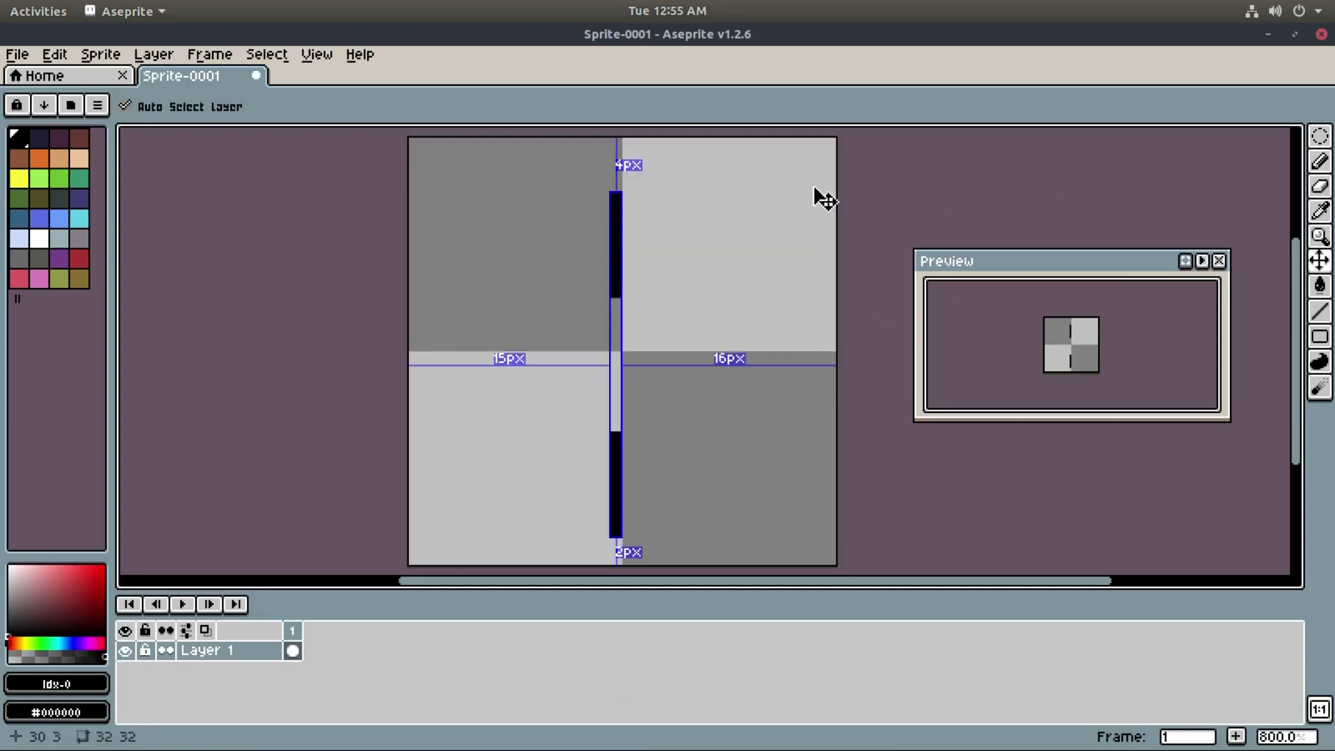
{"action": "key", "text": "ctrl+z"}
{"action": "key", "text": "ctrl+z"}
- Start the animation playback in the Preview window
{"action": "left_click", "coordinate": [1202, 261]}
{"action": "left_click_drag", "start_coordinate": [663, 450], "coordinate": [661, 447]}
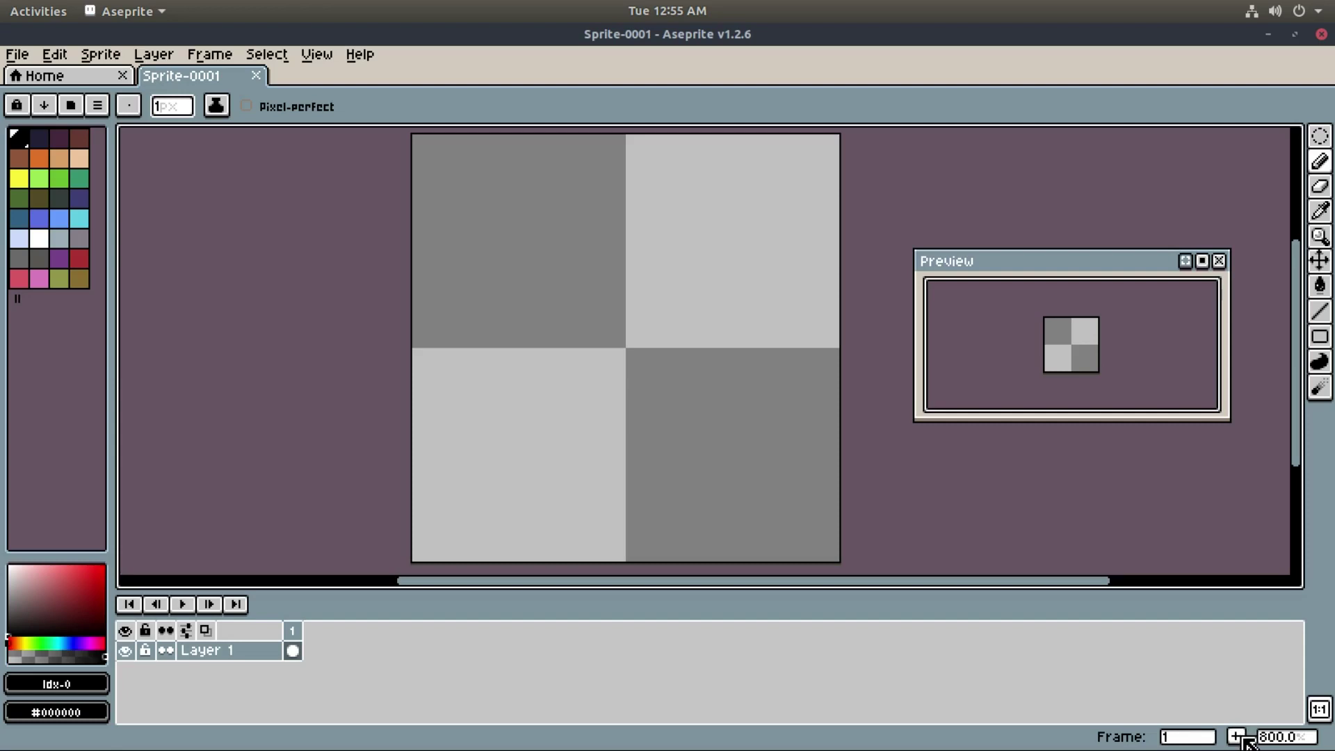
- Try adding frame 2 with a small black outline at the sprite's left edge, duplicate it as frame 3, and undo everything
{"action": "key", "text": "alt+n"}
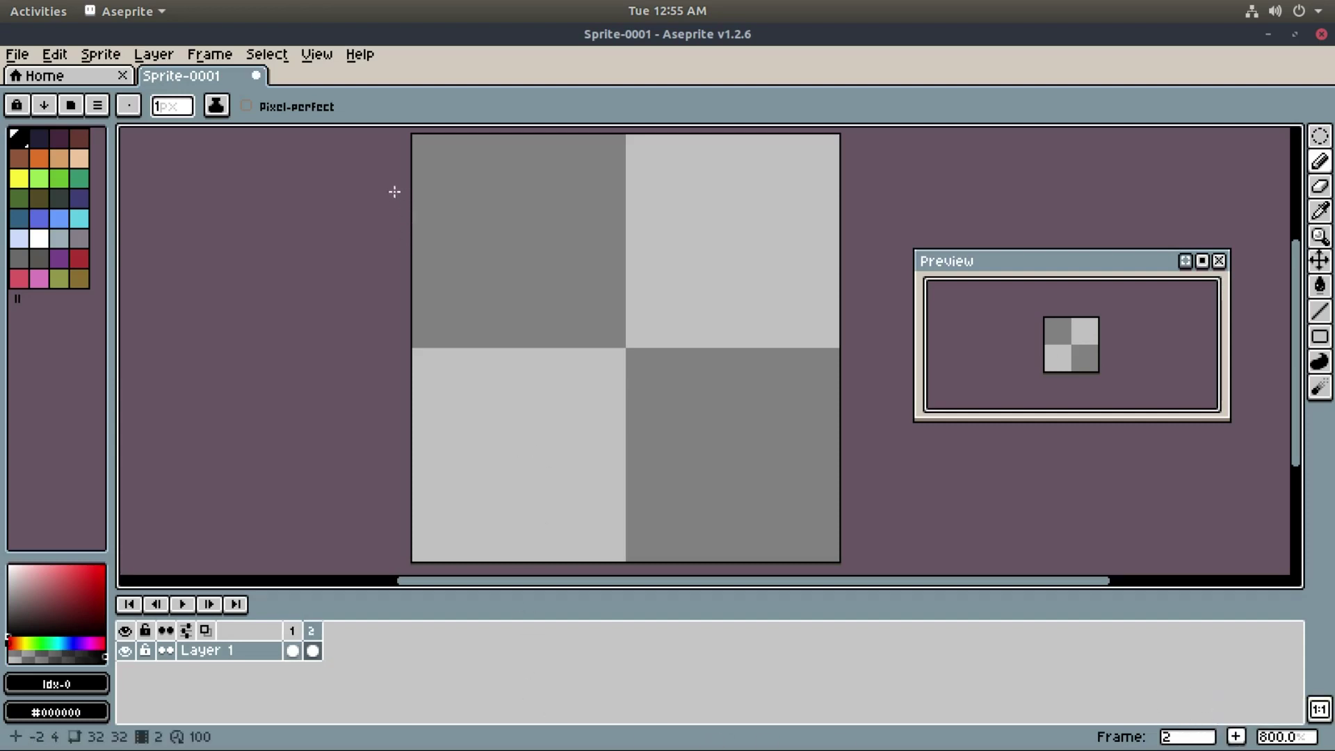
{"action": "left_click_drag", "start_coordinate": [417, 207], "coordinate": [417, 314]}
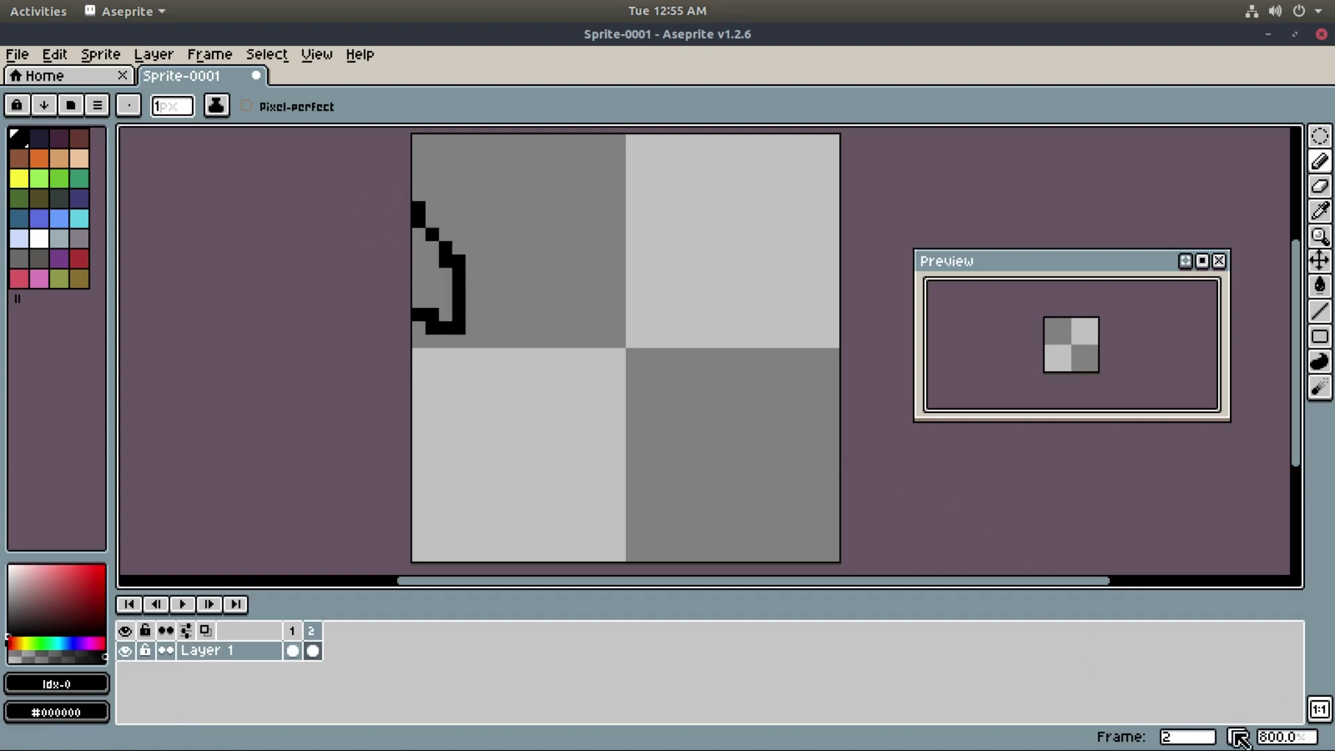
{"action": "key", "text": "alt+n"}
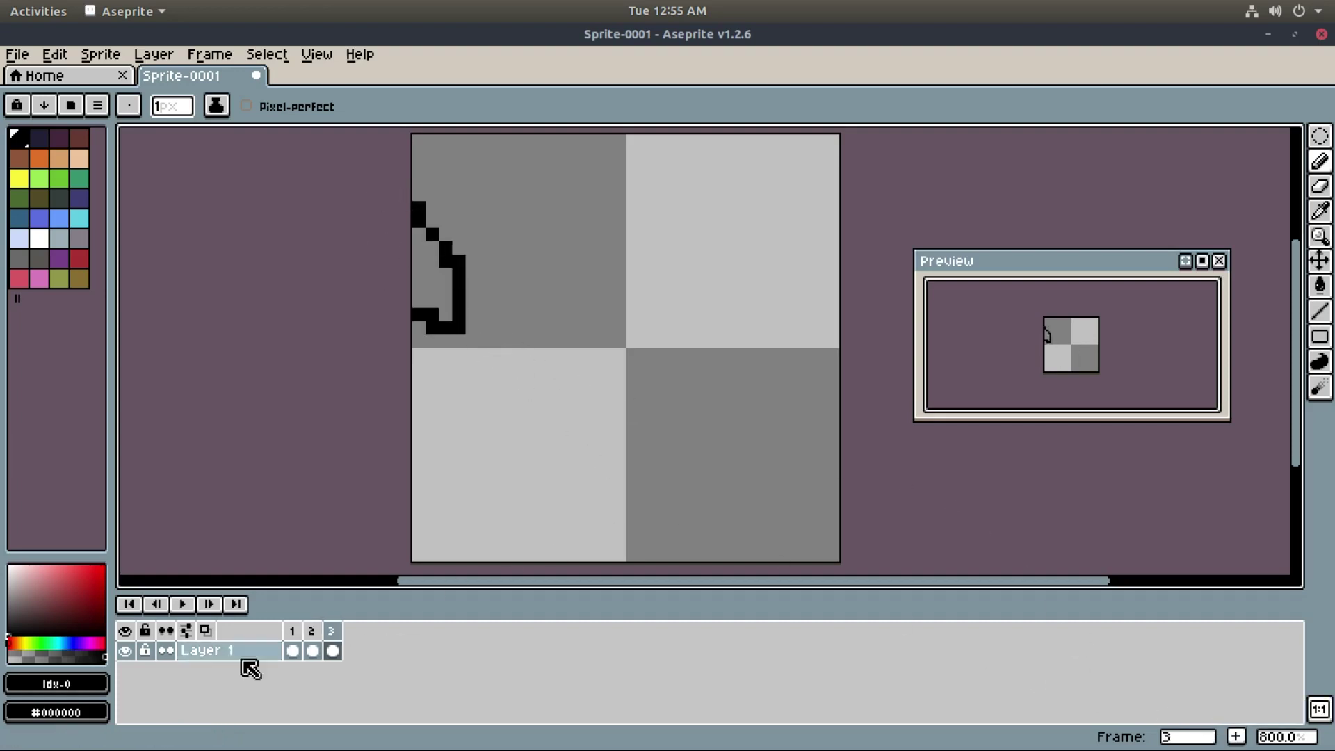
{"action": "key", "text": "ctrl+z"}
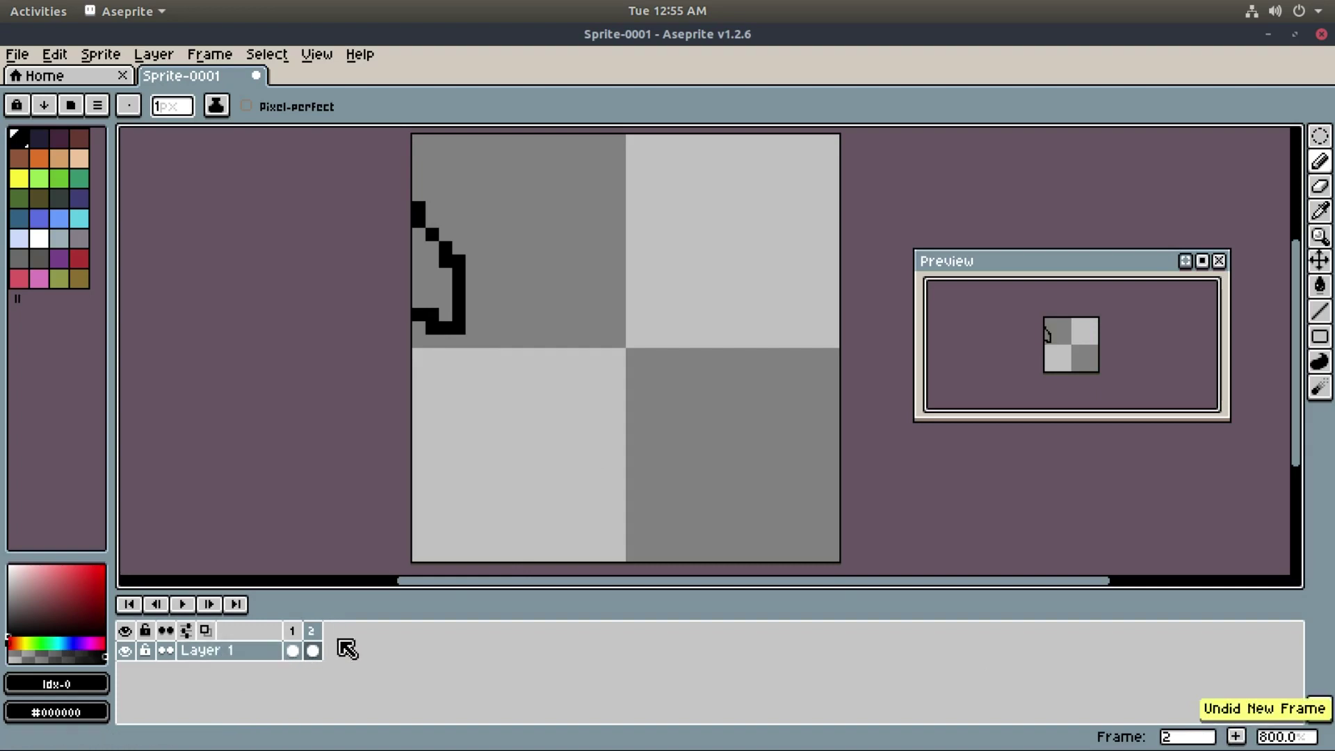
{"action": "key", "text": "ctrl+z"}
{"action": "key", "text": "ctrl+z"}
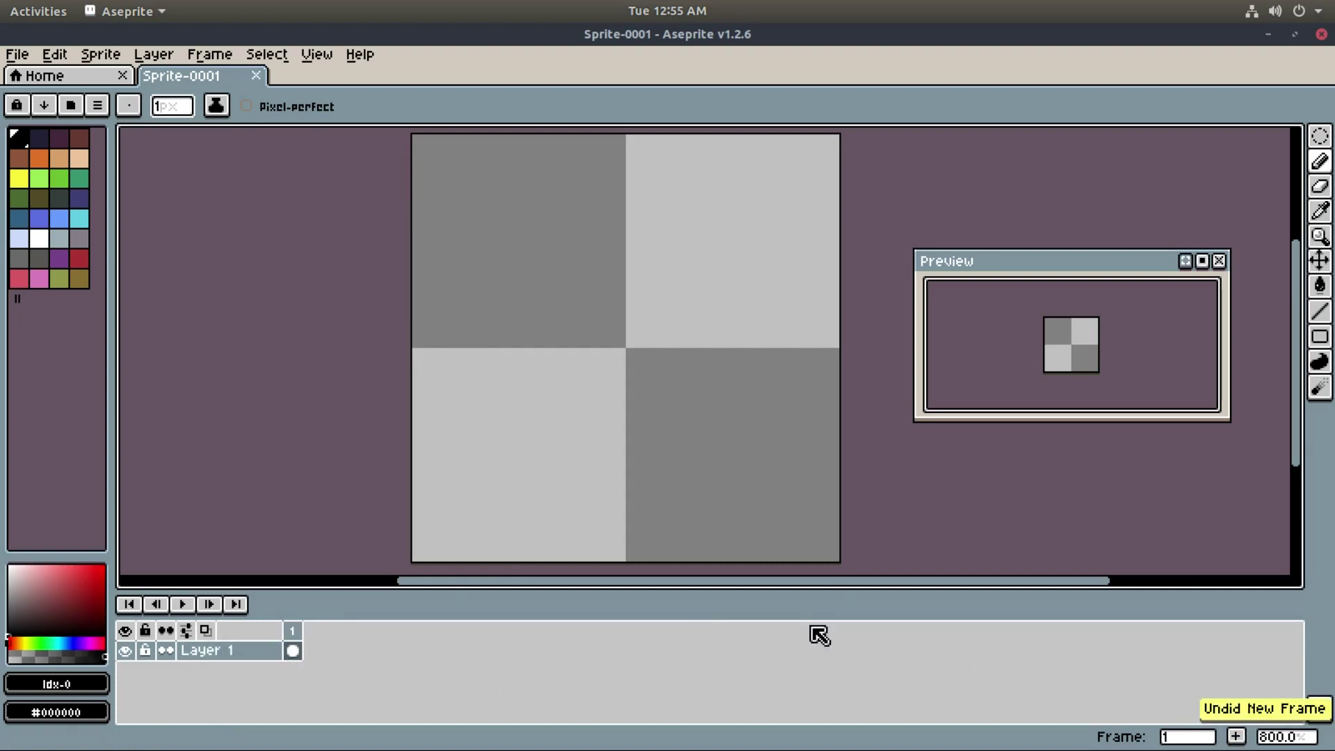
- Add blank frames on Layer 1 until the animation has ten frames, removing any surplus frame
{"action": "left_click", "coordinate": [1240, 739]}
{"action": "left_click", "coordinate": [1240, 740]}
{"action": "left_click", "coordinate": [1240, 739]}
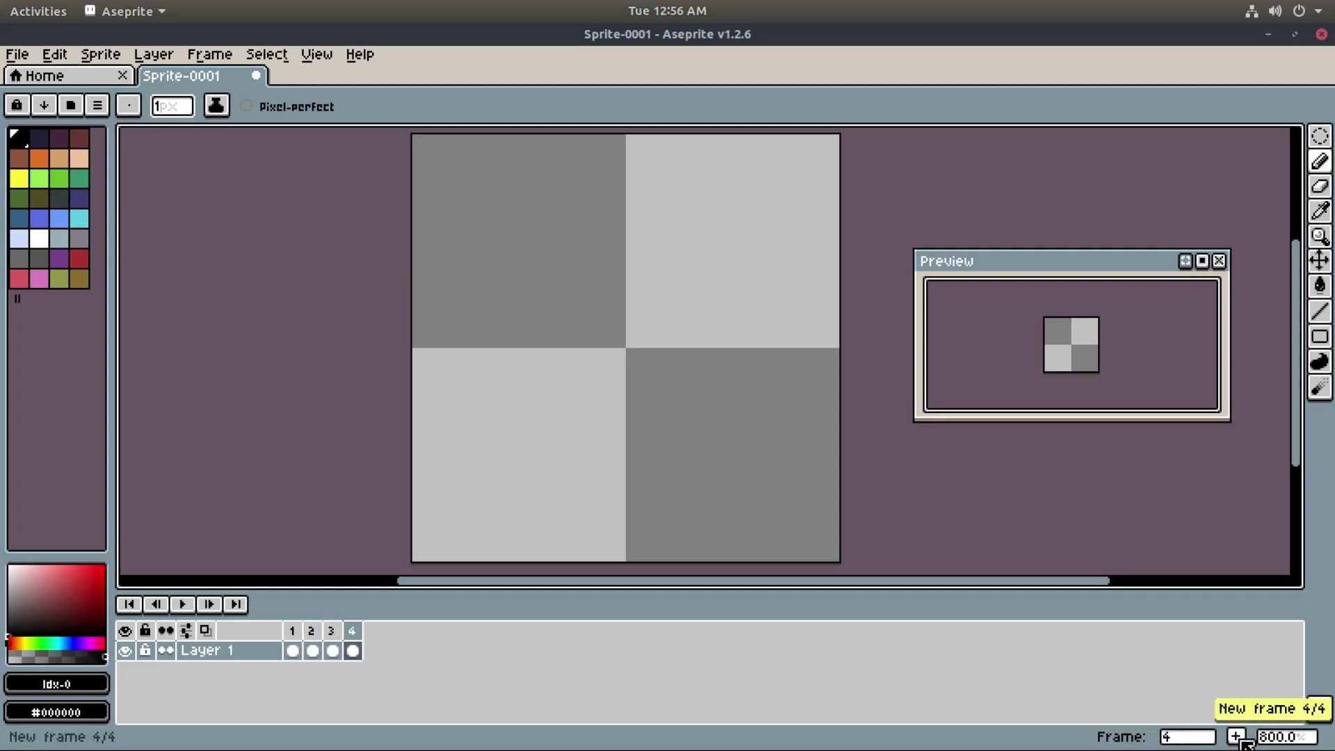
{"action": "left_click", "coordinate": [1240, 740]}
{"action": "left_click", "coordinate": [1240, 739]}
{"action": "left_click", "coordinate": [1241, 739]}
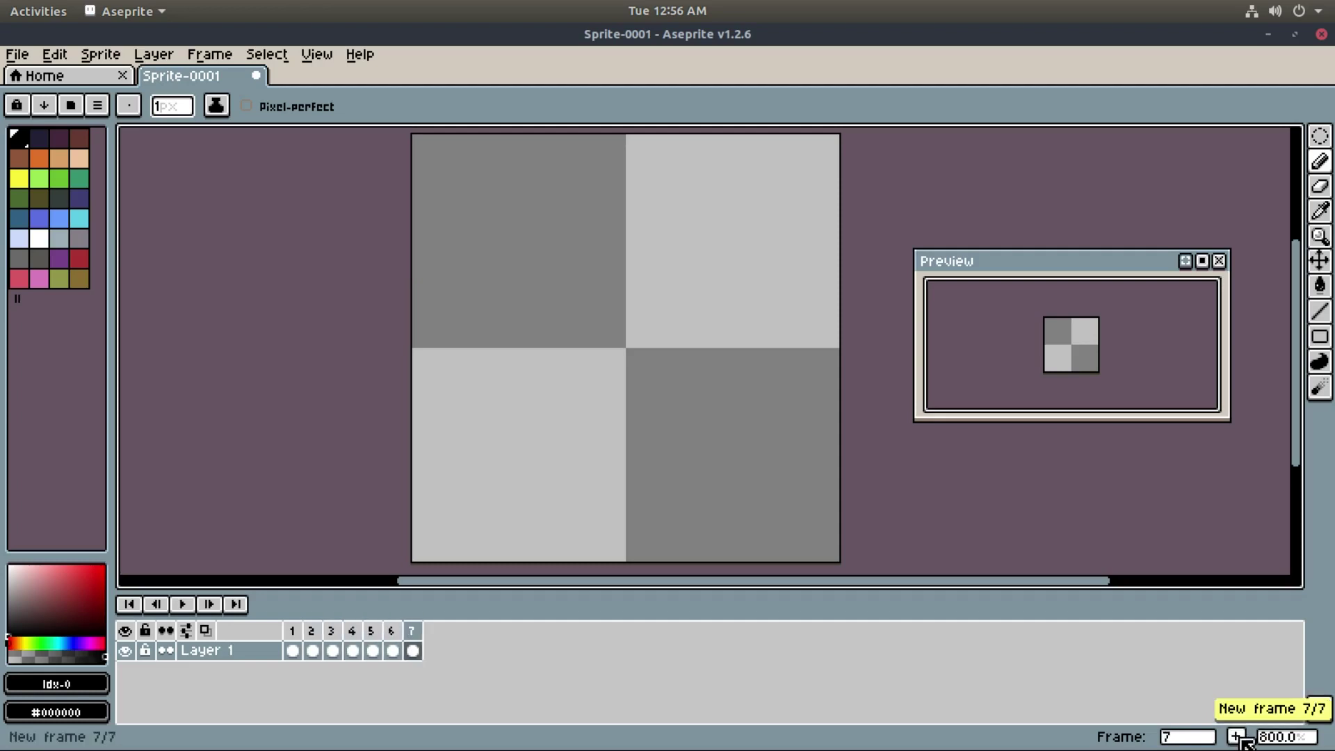
{"action": "left_click", "coordinate": [1241, 740]}
{"action": "left_click", "coordinate": [1240, 739]}
{"action": "left_click", "coordinate": [1240, 740]}
{"action": "left_click", "coordinate": [1240, 740]}
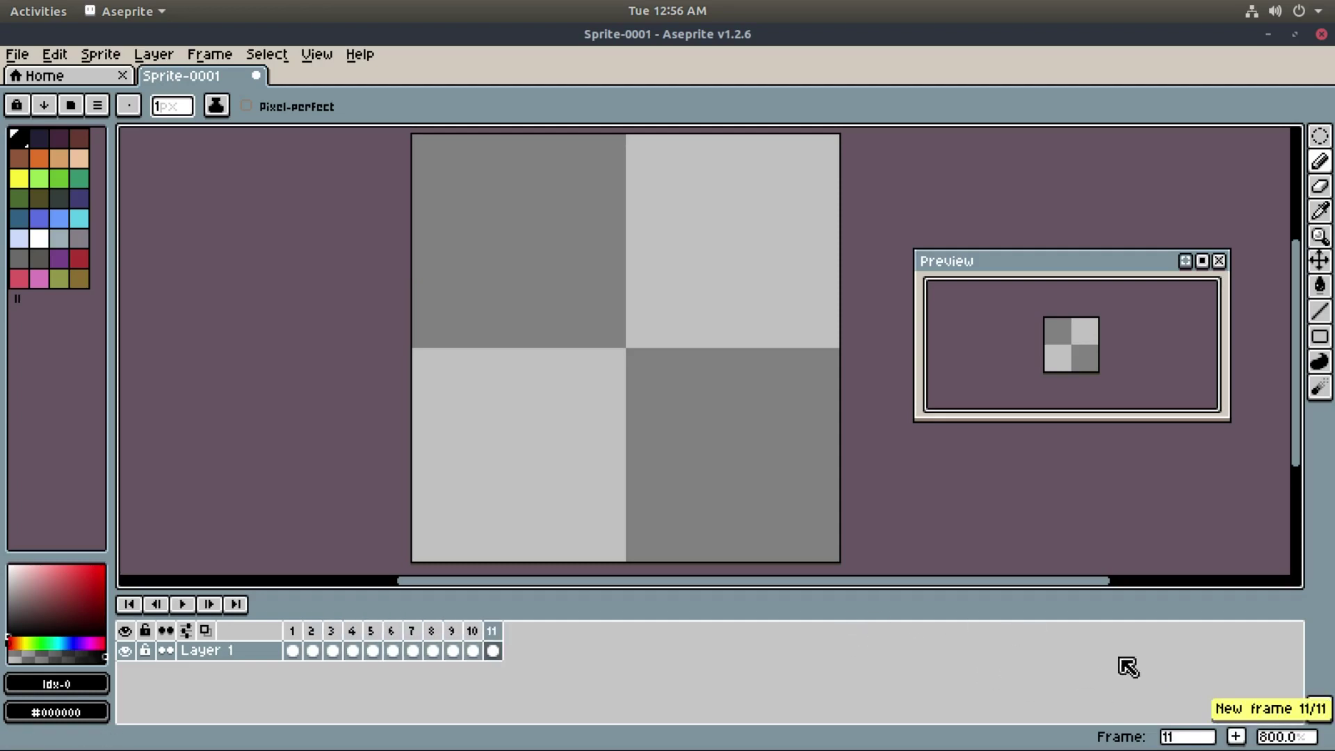
{"action": "key", "text": "ctrl+z"}
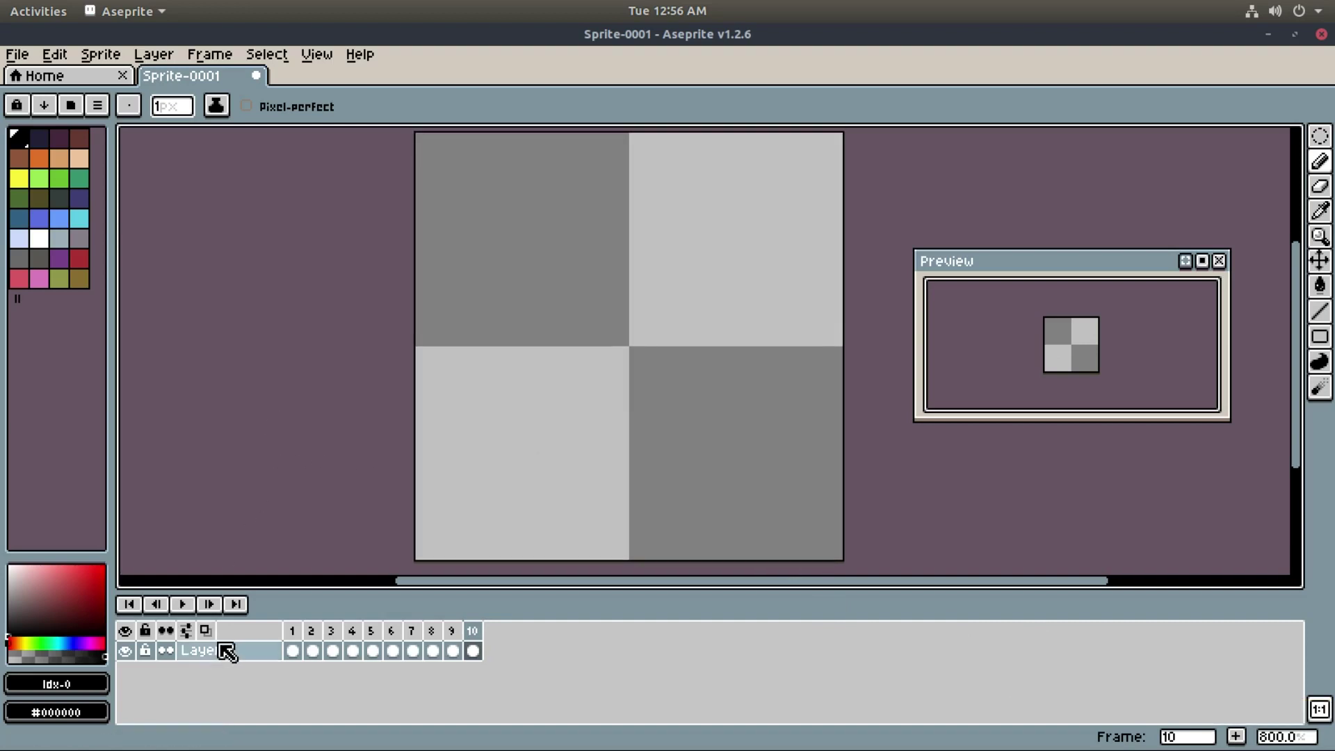
- Turn on onion skinning and draw a pointed black outline about 4 px wide and 9 px tall at the left edge of frame 2
{"action": "left_click", "coordinate": [207, 631]}
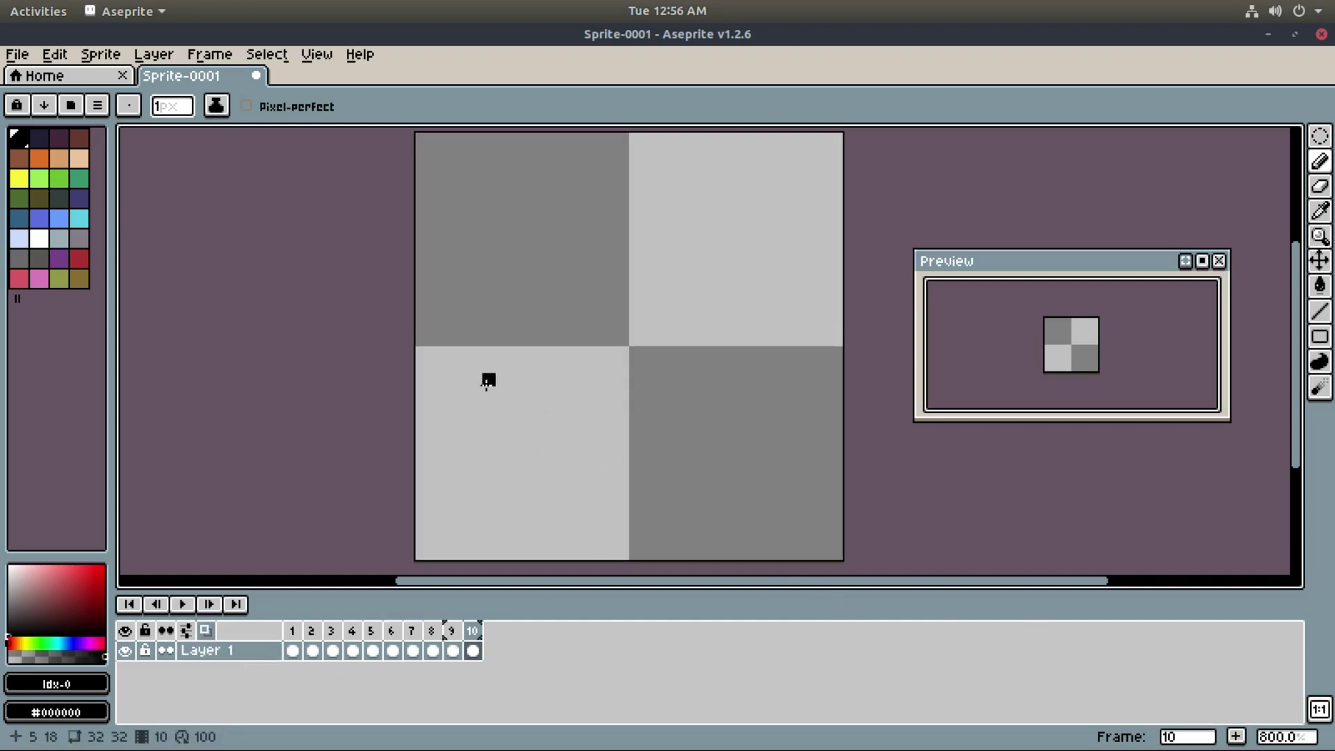
{"action": "left_click", "coordinate": [292, 631]}
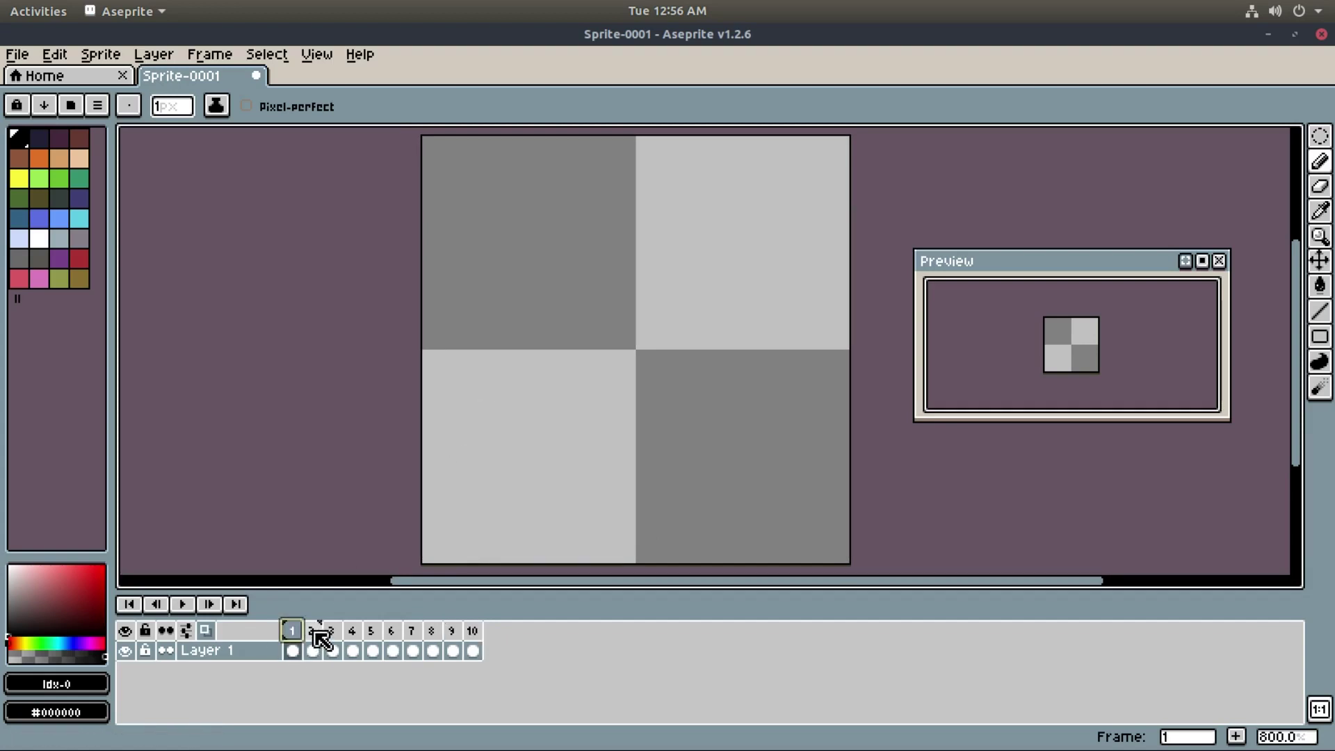
{"action": "left_click", "coordinate": [314, 633]}
{"action": "left_click_drag", "start_coordinate": [427, 248], "coordinate": [432, 337]}
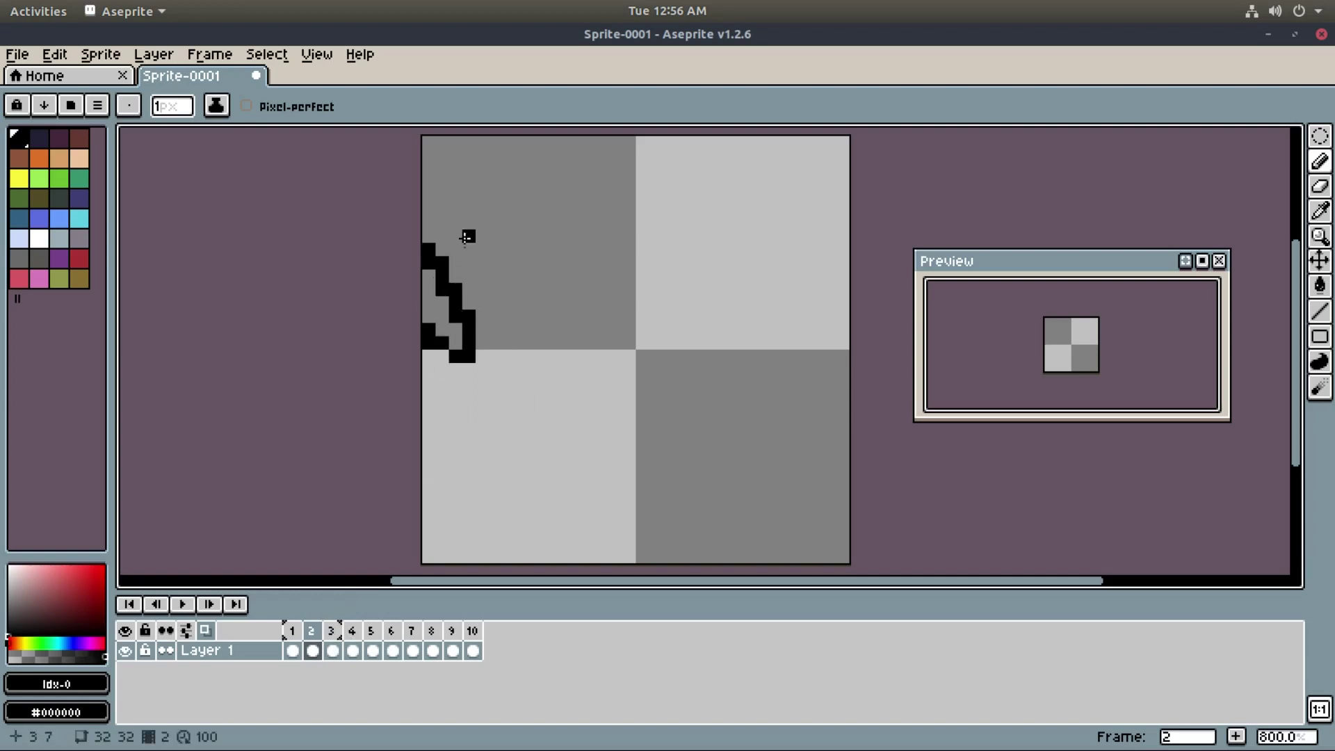
- Try rough diagonal Pencil strokes beside the small outline on frame 2 and undo them
{"action": "mouse_move", "coordinate": [496, 287]}
{"action": "left_mouse_down"}
{"action": "mouse_move", "coordinate": [587, 379]}
{"action": "mouse_move", "coordinate": [601, 344]}
{"action": "left_mouse_up"}
{"action": "key", "text": "ctrl+z"}
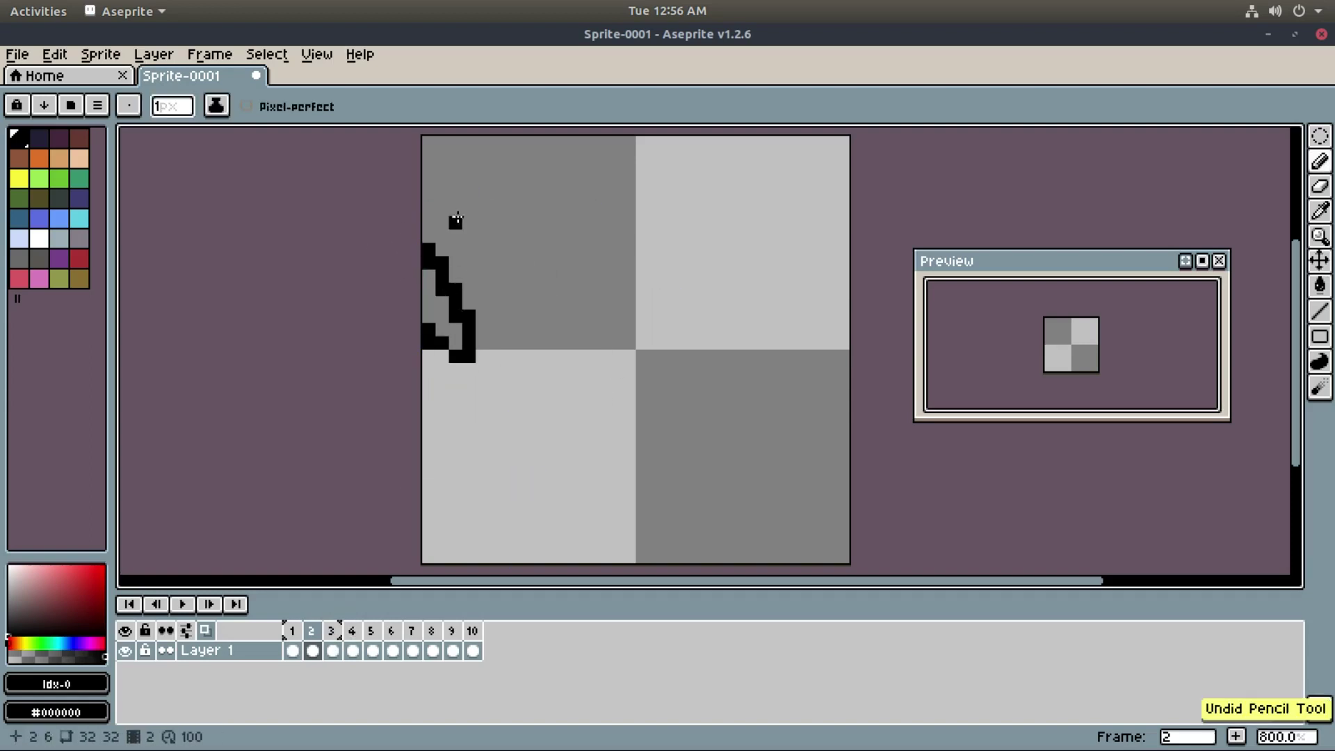
{"action": "left_click_drag", "start_coordinate": [468, 218], "coordinate": [447, 195]}
{"action": "key", "text": "ctrl+z"}
{"action": "key", "text": "v"}
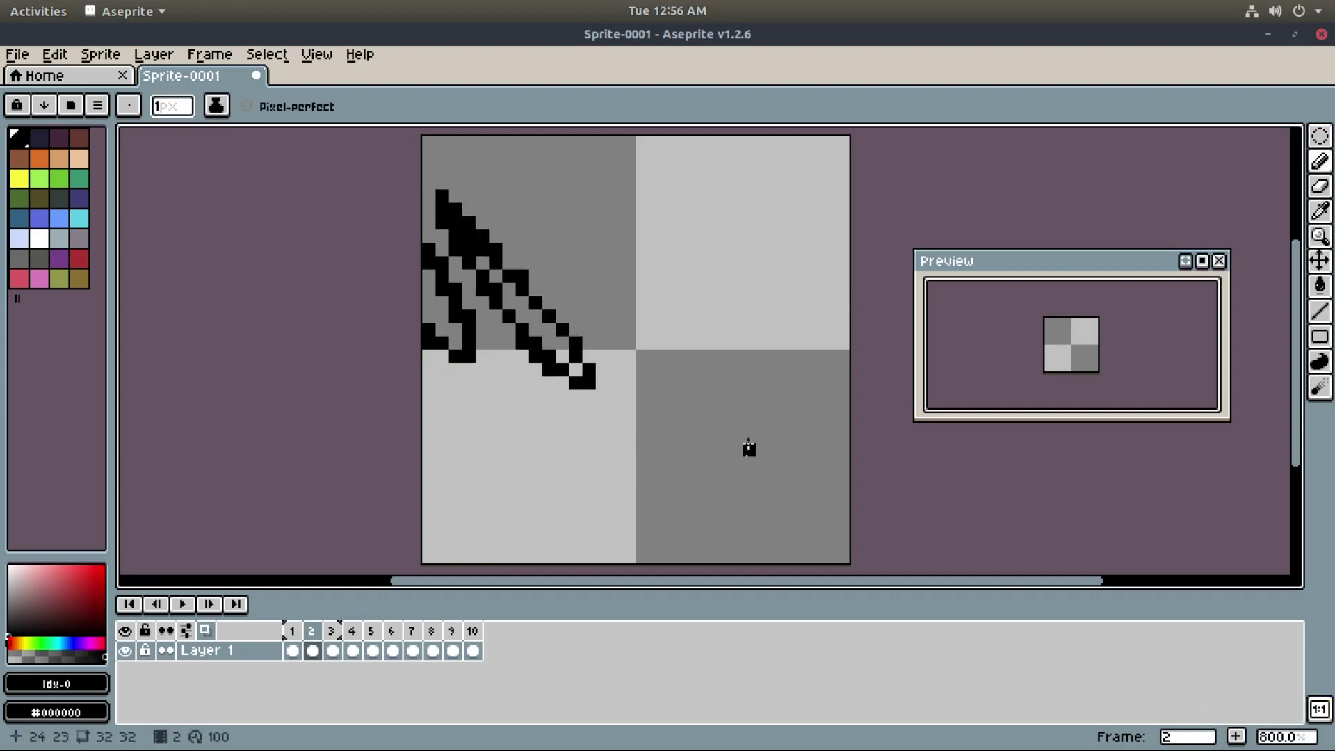
{"action": "key", "text": "ctrl+z"}
- Try a rounded closed outline around the centre of frame 2 and undo it
{"action": "key", "text": "b"}
{"action": "mouse_move", "coordinate": [565, 278]}
{"action": "left_mouse_down"}
{"action": "mouse_move", "coordinate": [522, 323]}
{"action": "mouse_move", "coordinate": [573, 252]}
{"action": "left_mouse_up"}
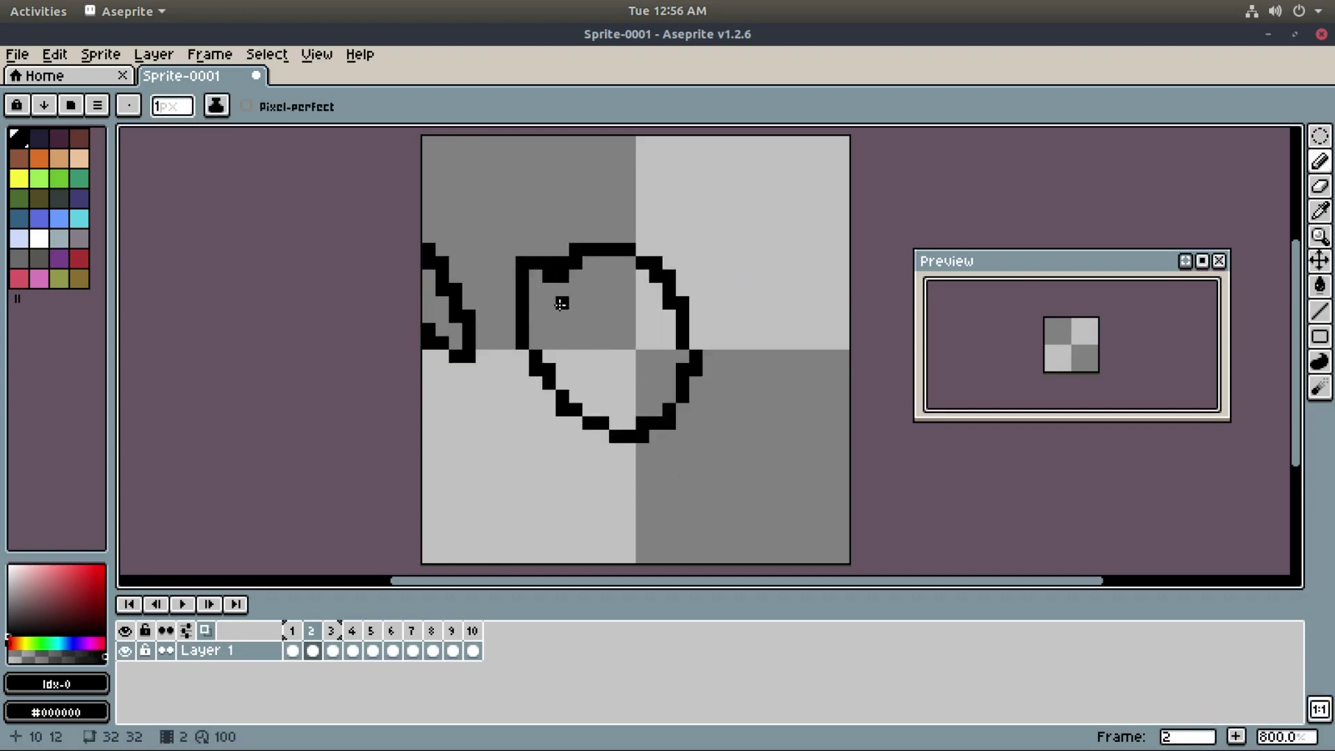
{"action": "key", "text": "ctrl+z"}
- Try steep diagonal lines running from the upper left toward the centre of frame 2, undoing each one
{"action": "mouse_move", "coordinate": [468, 198]}
{"action": "left_mouse_down"}
{"action": "mouse_move", "coordinate": [601, 415]}
{"action": "mouse_move", "coordinate": [510, 261]}
{"action": "left_mouse_up"}
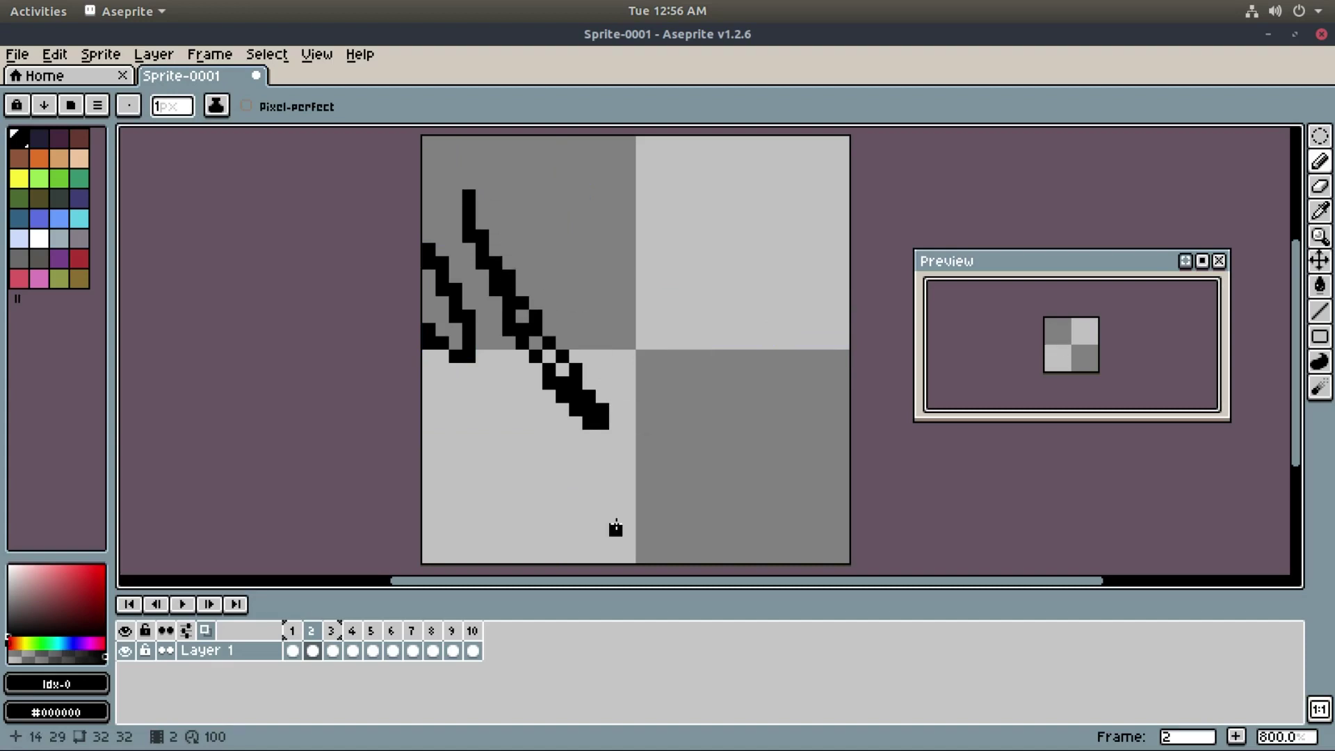
{"action": "key", "text": "ctrl+z"}
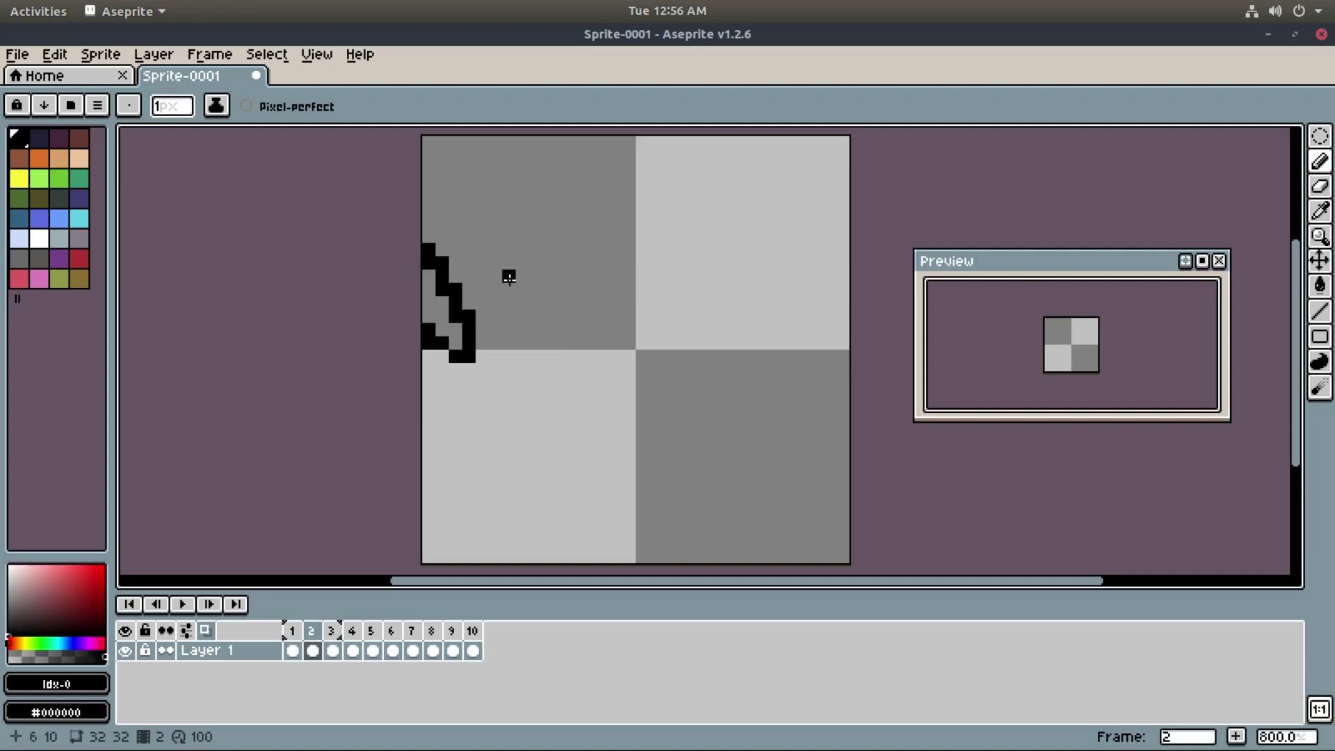
{"action": "key", "text": "ctrl+y"}
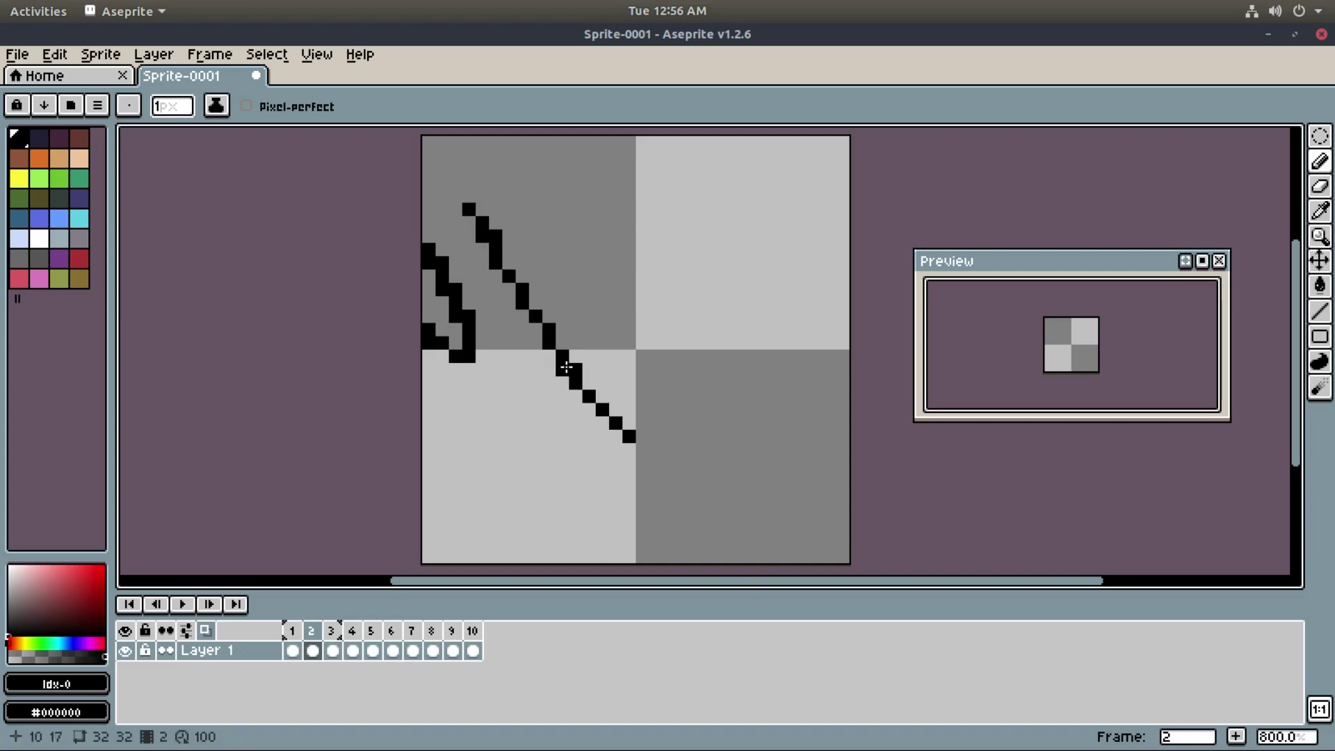
{"action": "key", "text": "ctrl+z"}
{"action": "left_click_drag", "start_coordinate": [495, 223], "coordinate": [588, 370]}
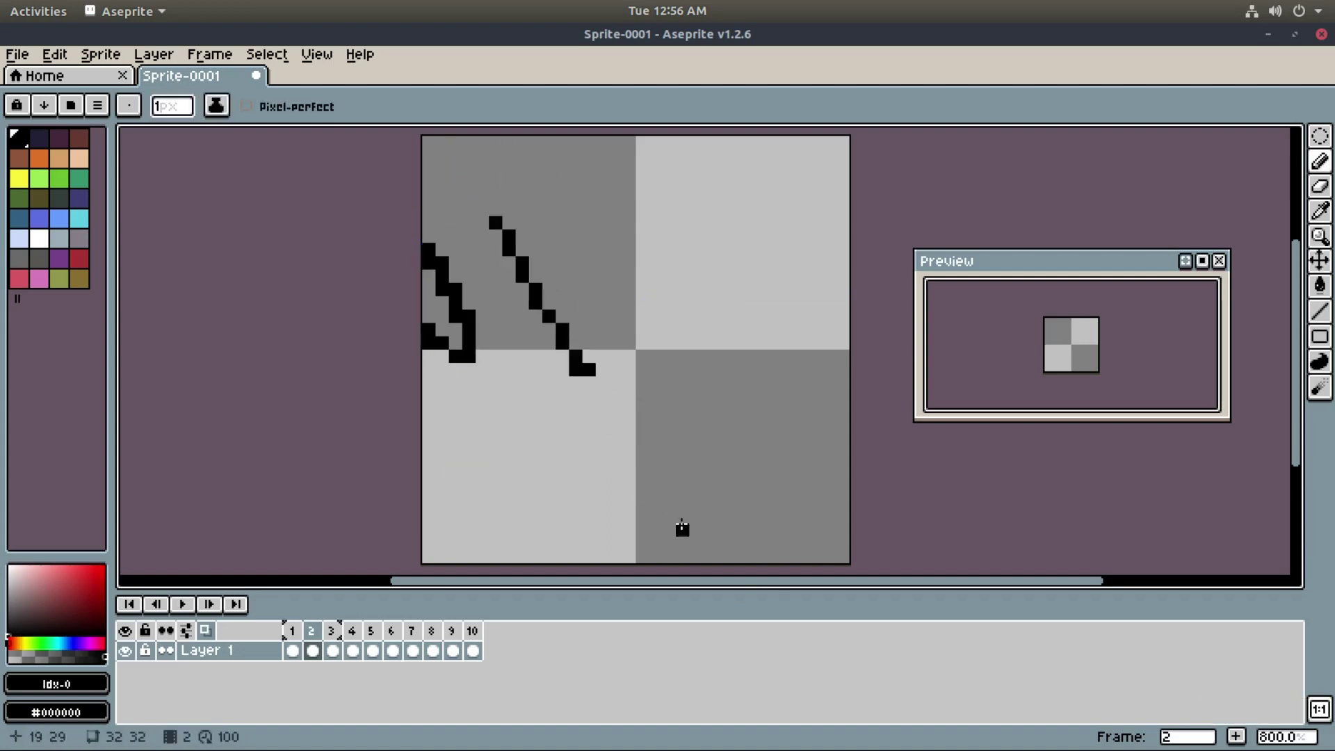
{"action": "key", "text": "ctrl+z"}
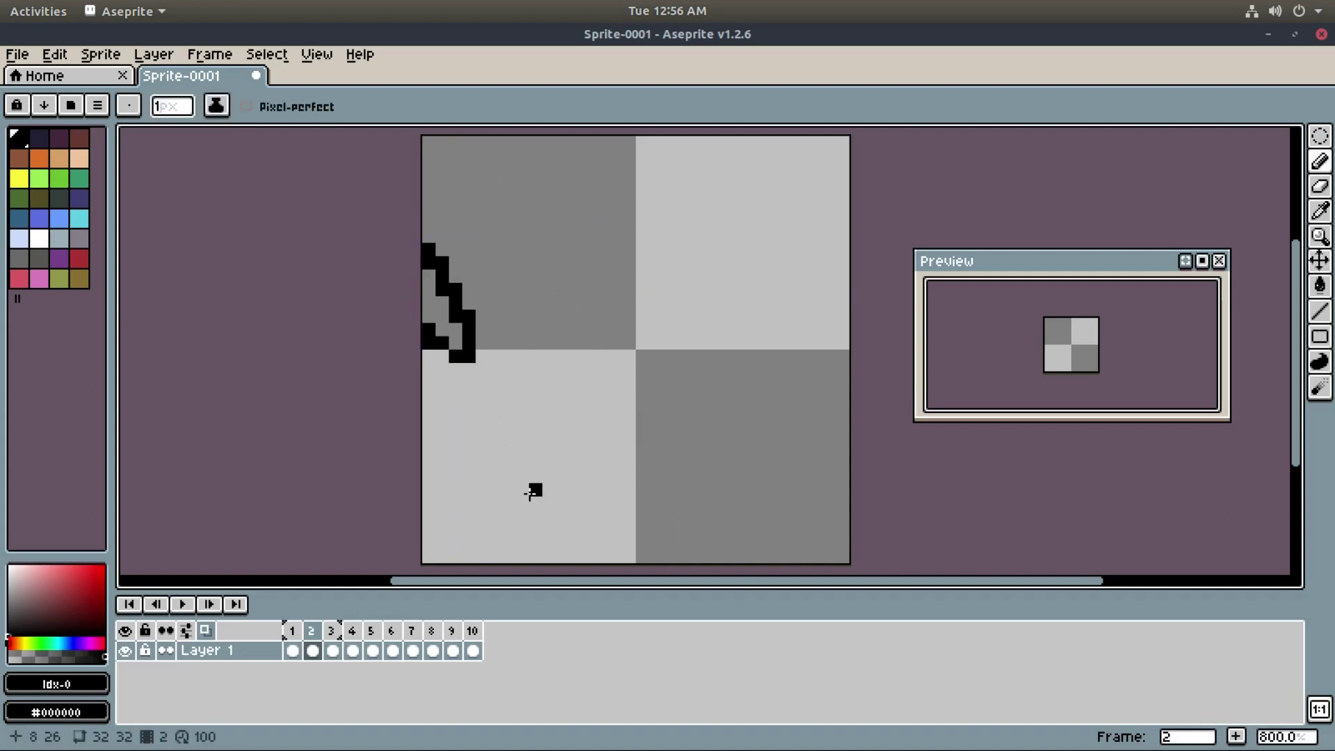
- Try sketching a broken arch-shaped outline across the middle of frame 2 and undo all its strokes
{"action": "left_click_drag", "start_coordinate": [534, 503], "coordinate": [549, 383]}
{"action": "left_click_drag", "start_coordinate": [561, 317], "coordinate": [629, 235]}
{"action": "left_click", "coordinate": [655, 251]}
{"action": "left_click", "coordinate": [682, 276]}
{"action": "left_click_drag", "start_coordinate": [695, 301], "coordinate": [695, 331]}
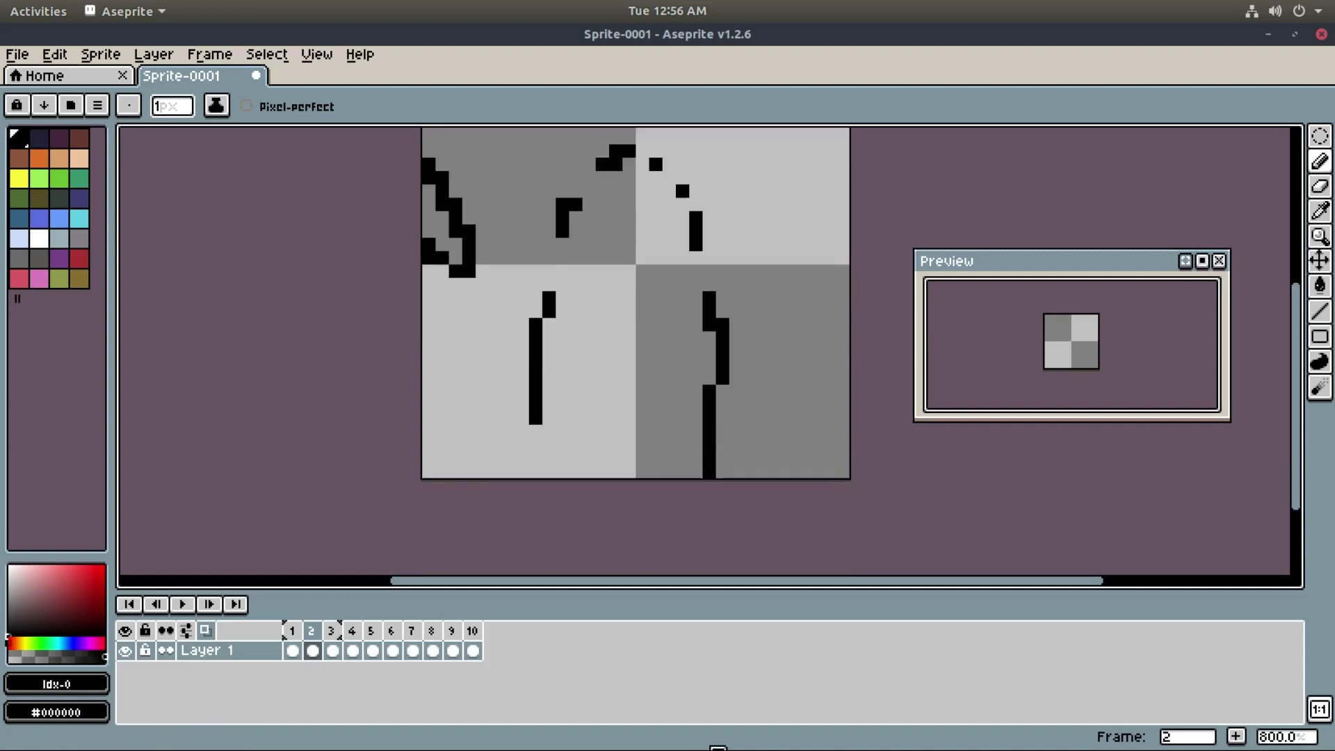
{"action": "scroll", "coordinate": [706, 431], "scroll_direction": "up", "scroll_amount": 1}
{"action": "key", "text": "ctrl+z"}
{"action": "key", "text": "ctrl+z"}
{"action": "key", "text": "ctrl+z"}
{"action": "key", "text": "ctrl+z"}
{"action": "key", "text": "ctrl+z"}
{"action": "key", "text": "ctrl+z"}
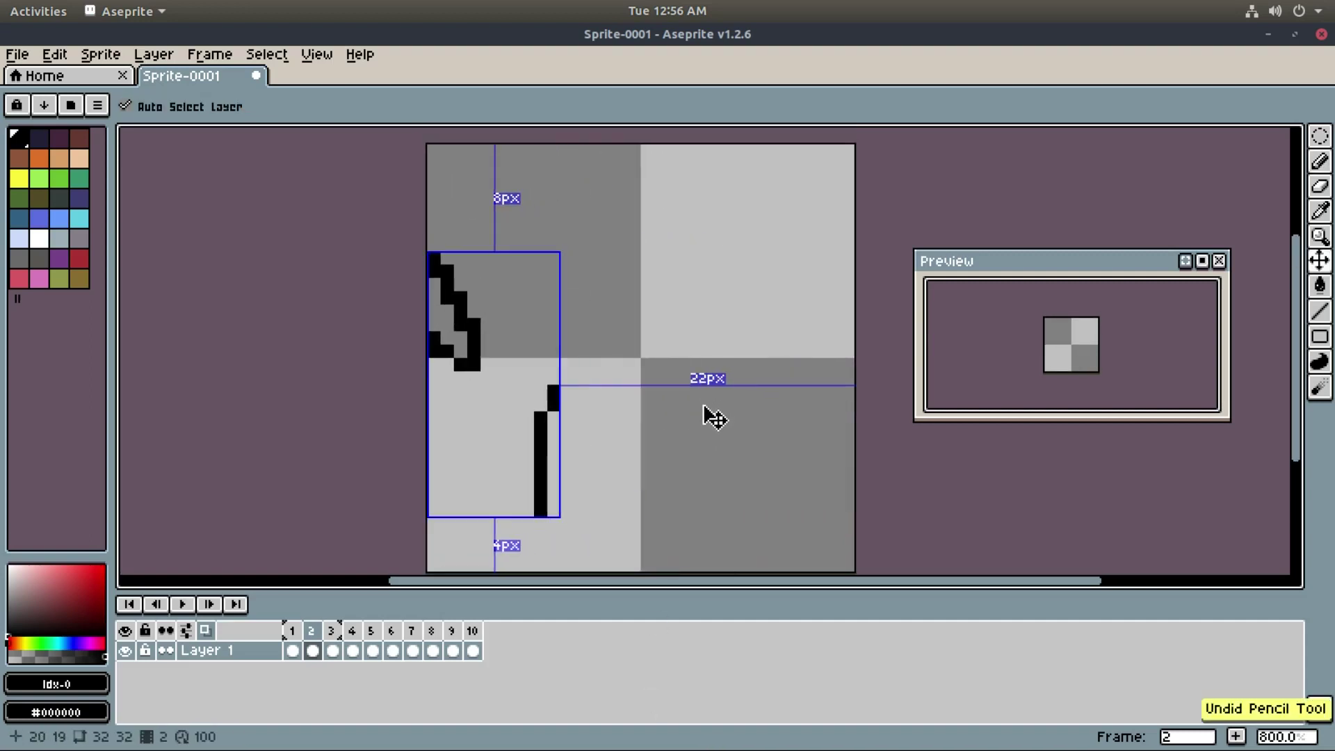
{"action": "key", "text": "ctrl+z"}
{"action": "left_click", "coordinate": [435, 310]}
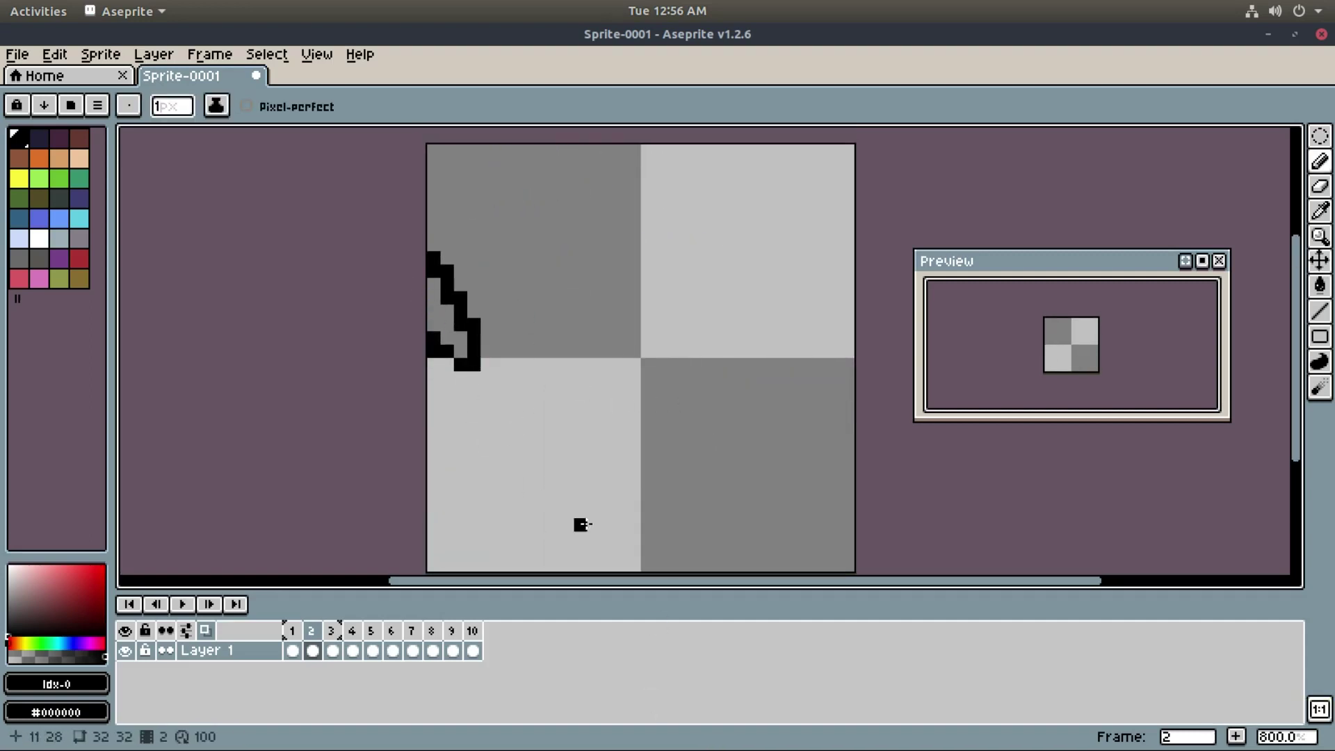
{"action": "scroll", "coordinate": [570, 515], "scroll_direction": "left", "scroll_amount": 1}
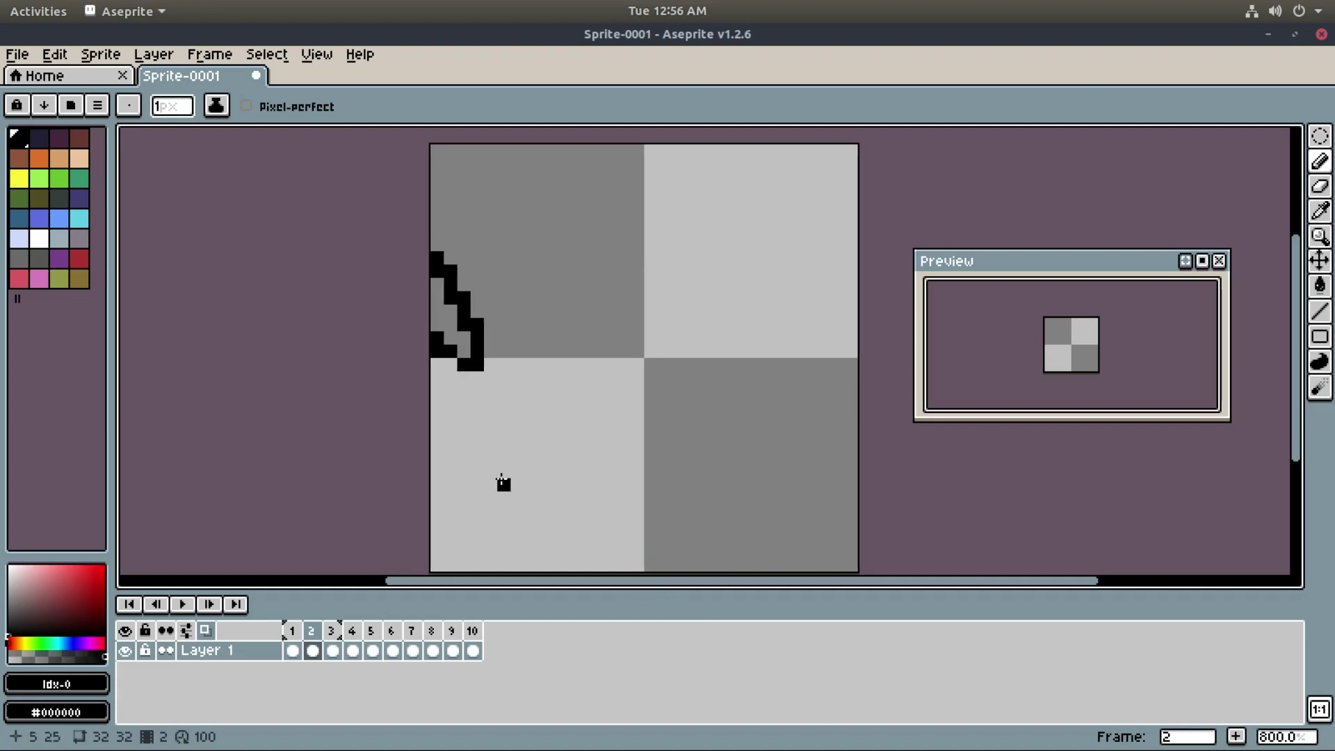
- Draw a narrow slanted closed Pencil outline on frame 3, running down and right from where the ghosted frame 2 shape ends
{"action": "left_click", "coordinate": [333, 631]}
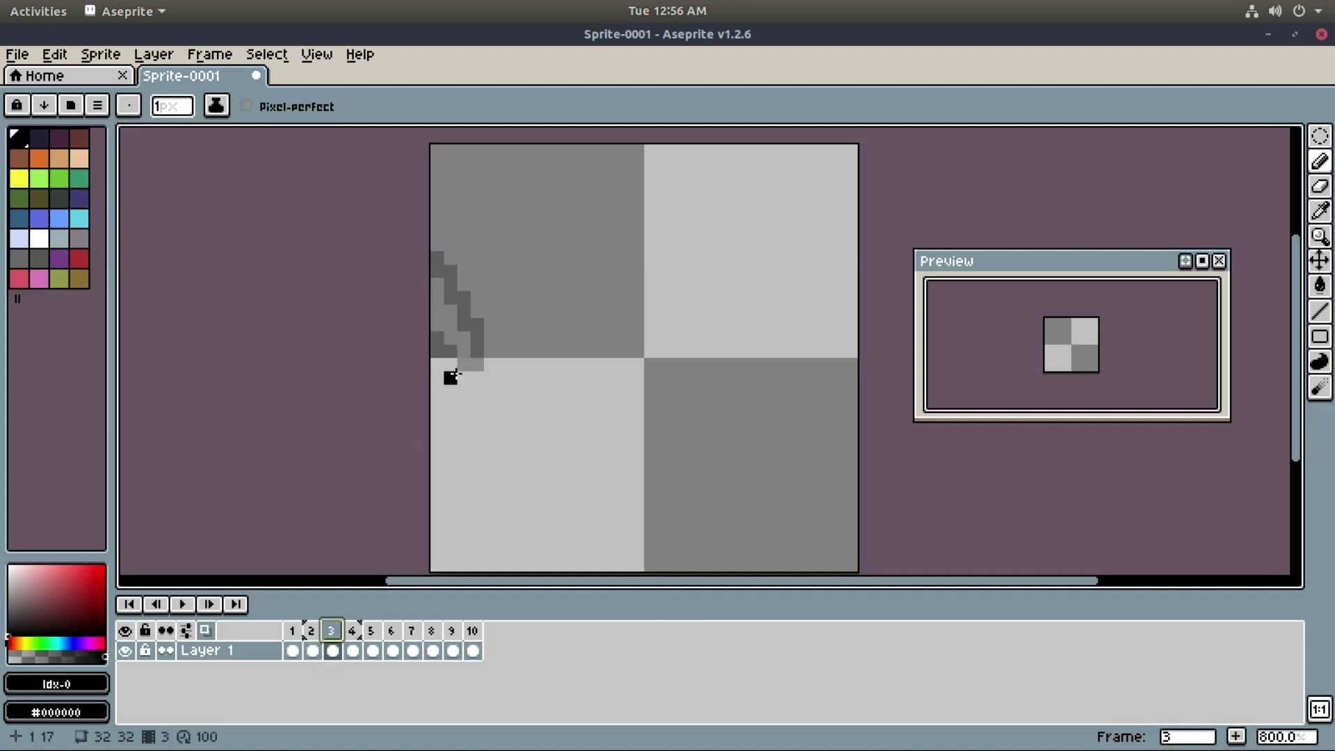
{"action": "mouse_move", "coordinate": [463, 377]}
{"action": "left_mouse_down"}
{"action": "mouse_move", "coordinate": [515, 467]}
{"action": "mouse_move", "coordinate": [464, 374]}
{"action": "left_mouse_up"}
{"action": "scroll", "coordinate": [528, 452], "scroll_direction": "down", "scroll_amount": 2}
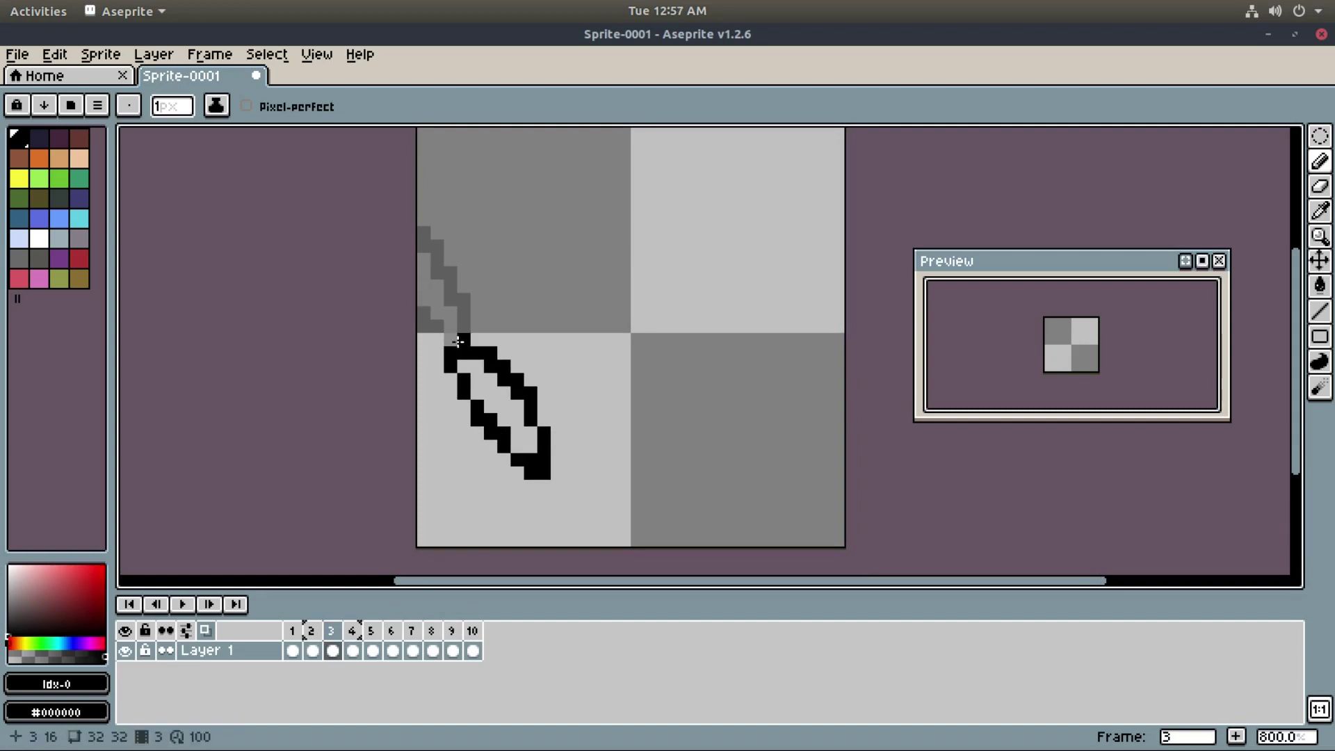
{"action": "left_click_drag", "start_coordinate": [451, 340], "coordinate": [476, 340]}
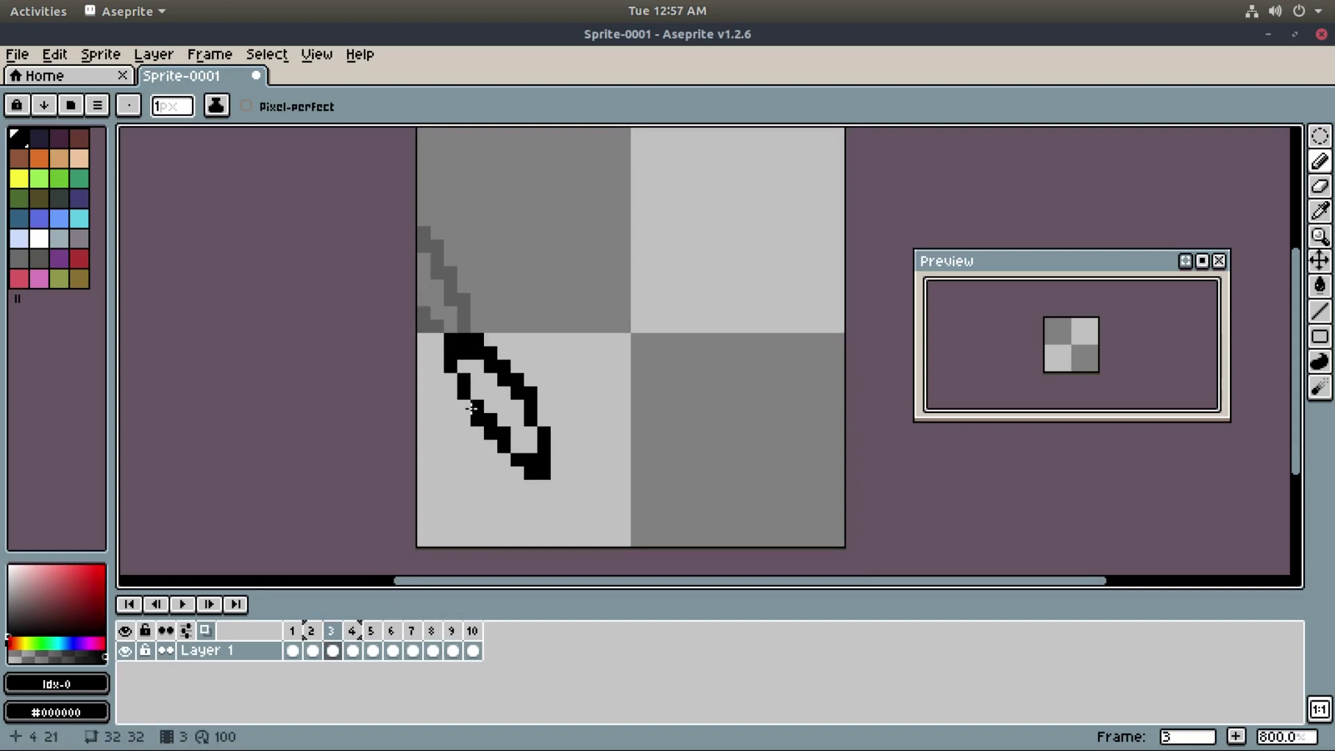
- Set the Eraser size to 1 px and trim the extra pixels at the upper tip of frame 3's outline
{"action": "key", "text": "e"}
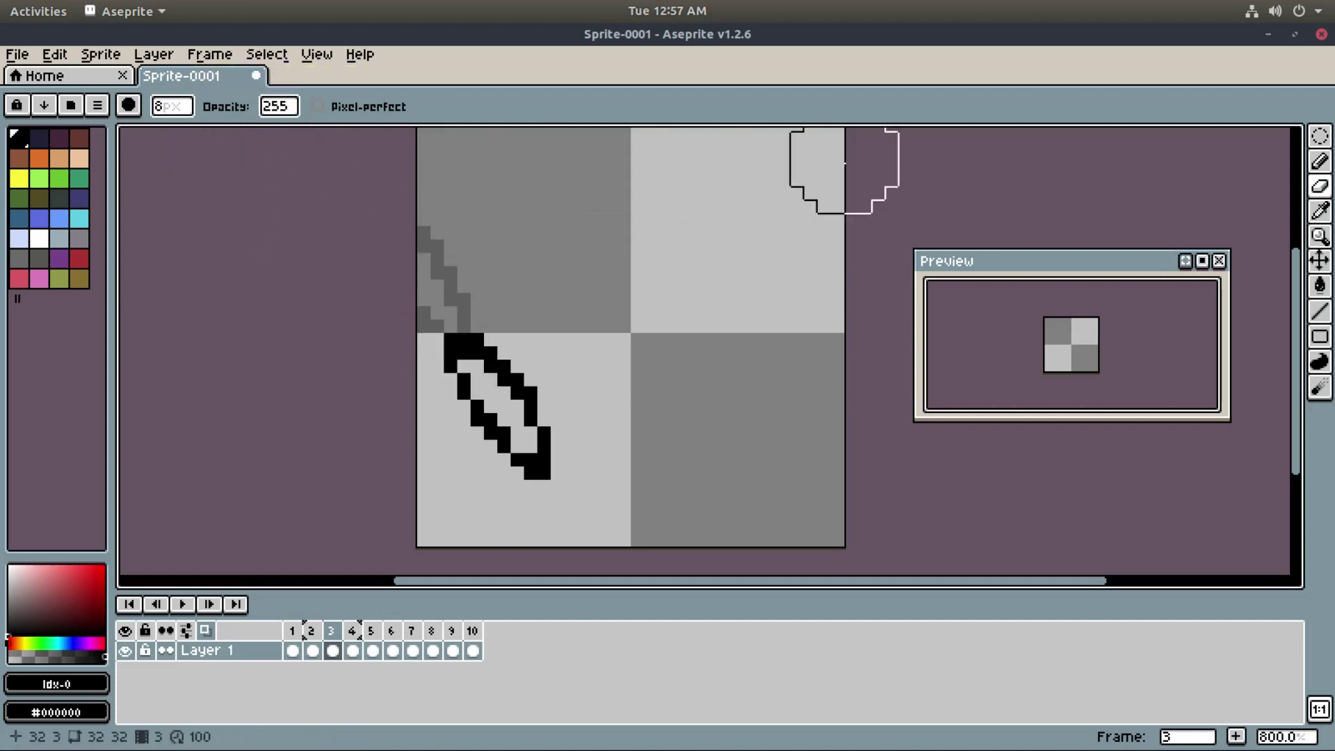
{"action": "mouse_move", "coordinate": [170, 107]}
{"action": "left_mouse_down"}
{"action": "mouse_move", "coordinate": [164, 131]}
{"action": "mouse_move", "coordinate": [149, 131]}
{"action": "left_mouse_up"}
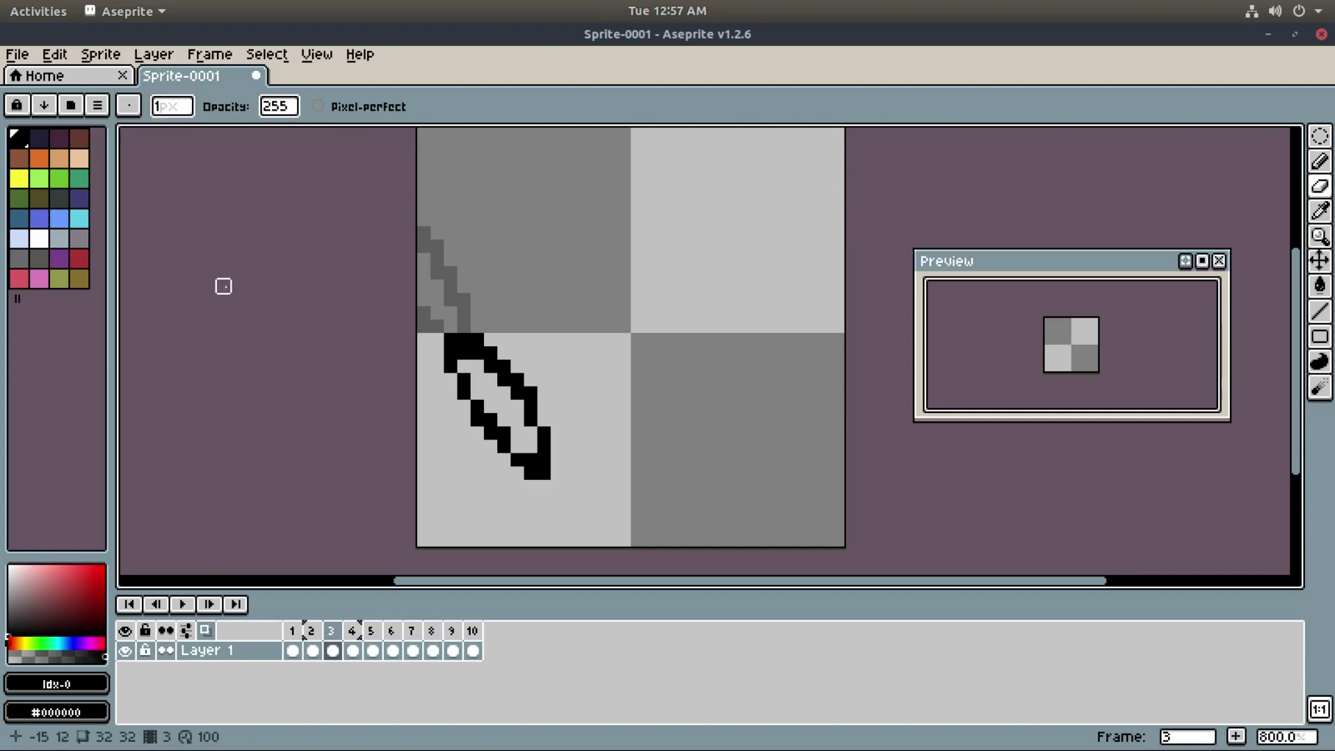
{"action": "key", "text": "b"}
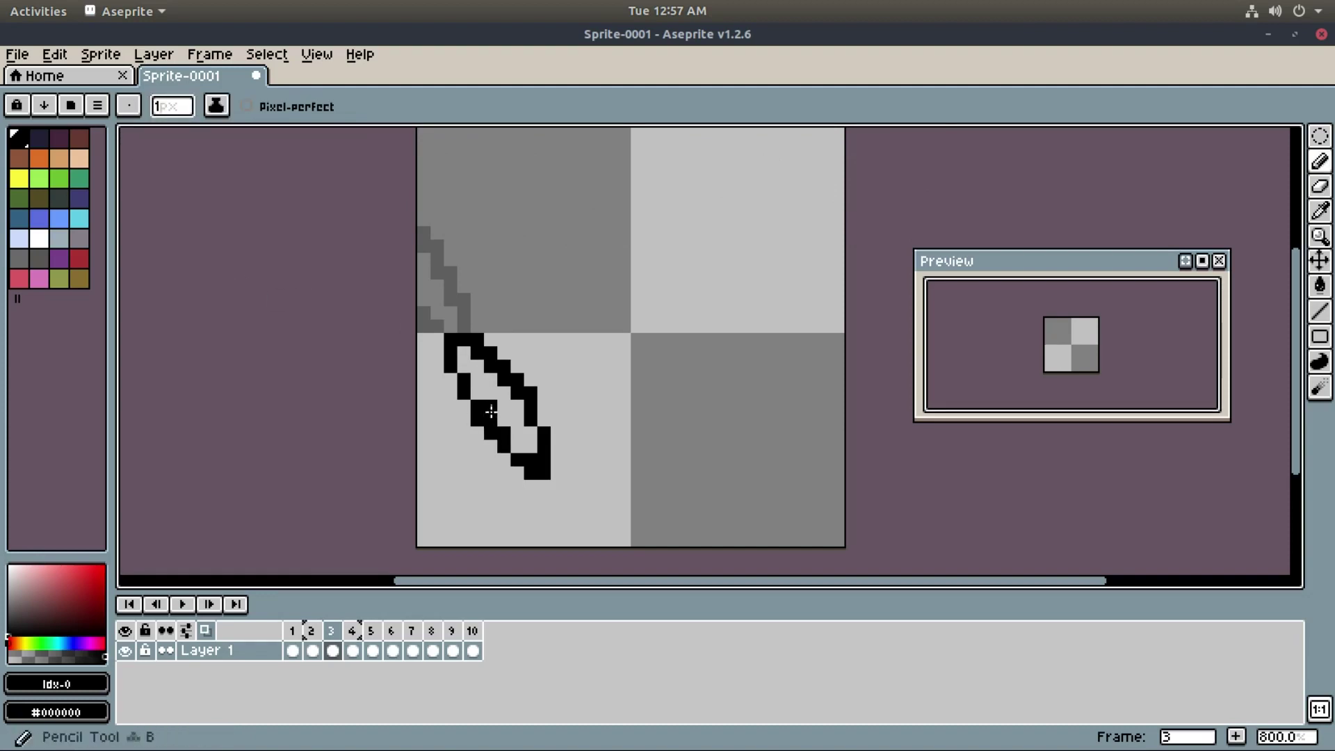
{"action": "scroll", "coordinate": [490, 314], "scroll_direction": "down", "scroll_amount": 1}
- Draw the slanted closed outline on frame 4 so it reaches the canvas bottom, and tidy its lower tip
{"action": "left_click", "coordinate": [353, 634]}
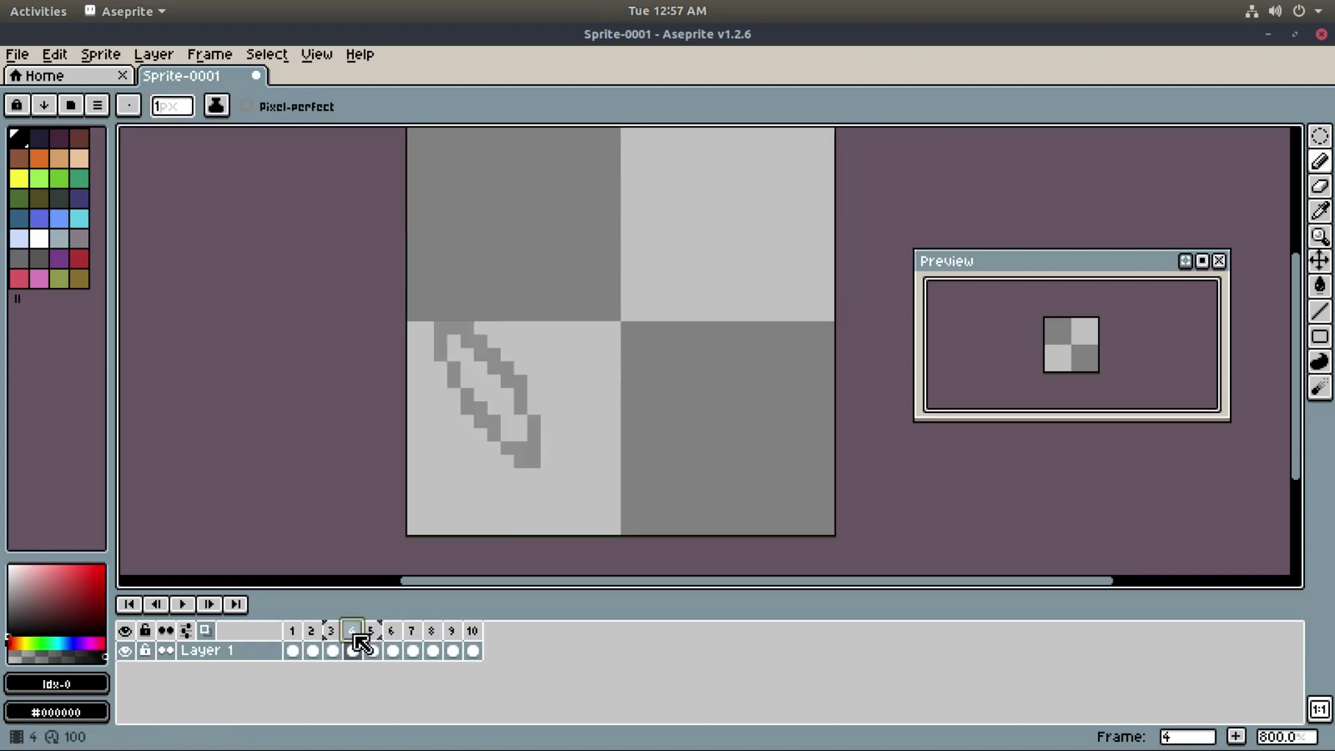
{"action": "mouse_move", "coordinate": [493, 420]}
{"action": "left_mouse_down"}
{"action": "mouse_move", "coordinate": [540, 509]}
{"action": "mouse_move", "coordinate": [575, 532]}
{"action": "mouse_move", "coordinate": [598, 518]}
{"action": "mouse_move", "coordinate": [498, 402]}
{"action": "left_mouse_up"}
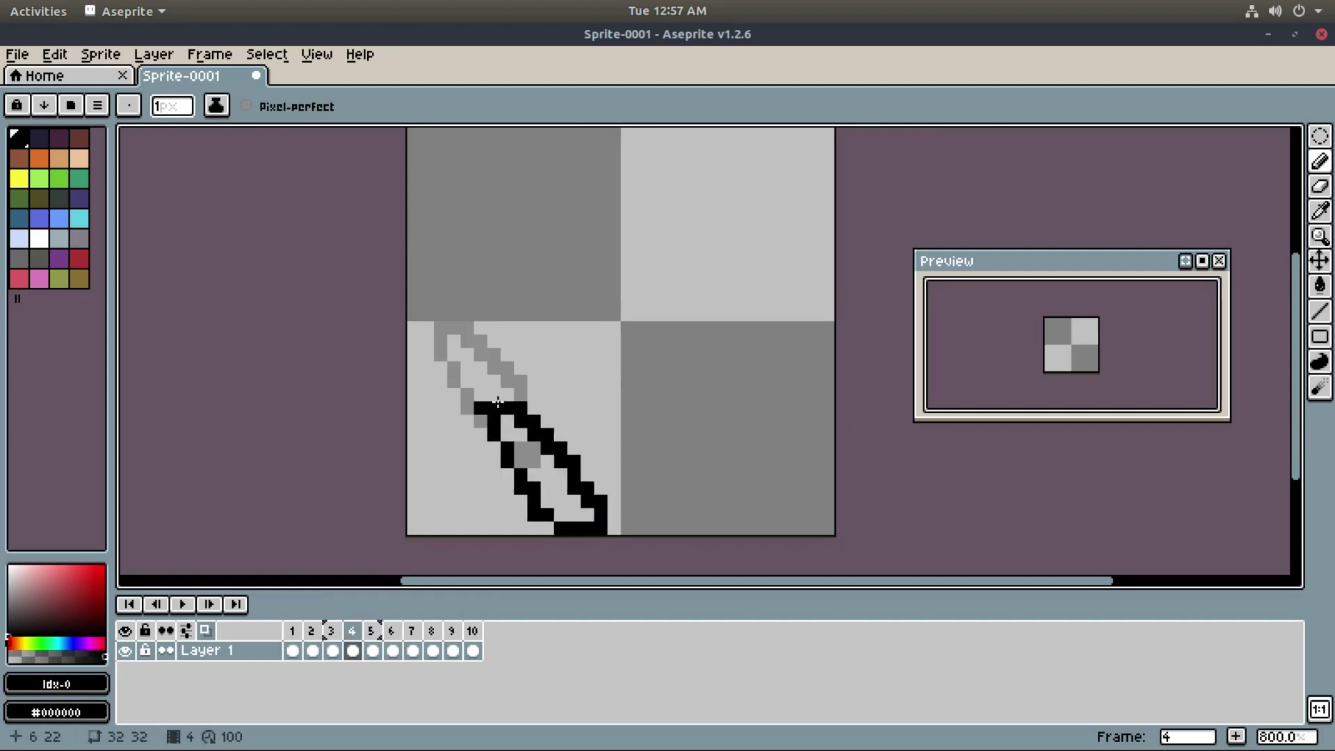
{"action": "key", "text": "e"}
{"action": "left_click", "coordinate": [602, 514]}
{"action": "scroll", "coordinate": [599, 482], "scroll_direction": "right", "scroll_amount": 1}
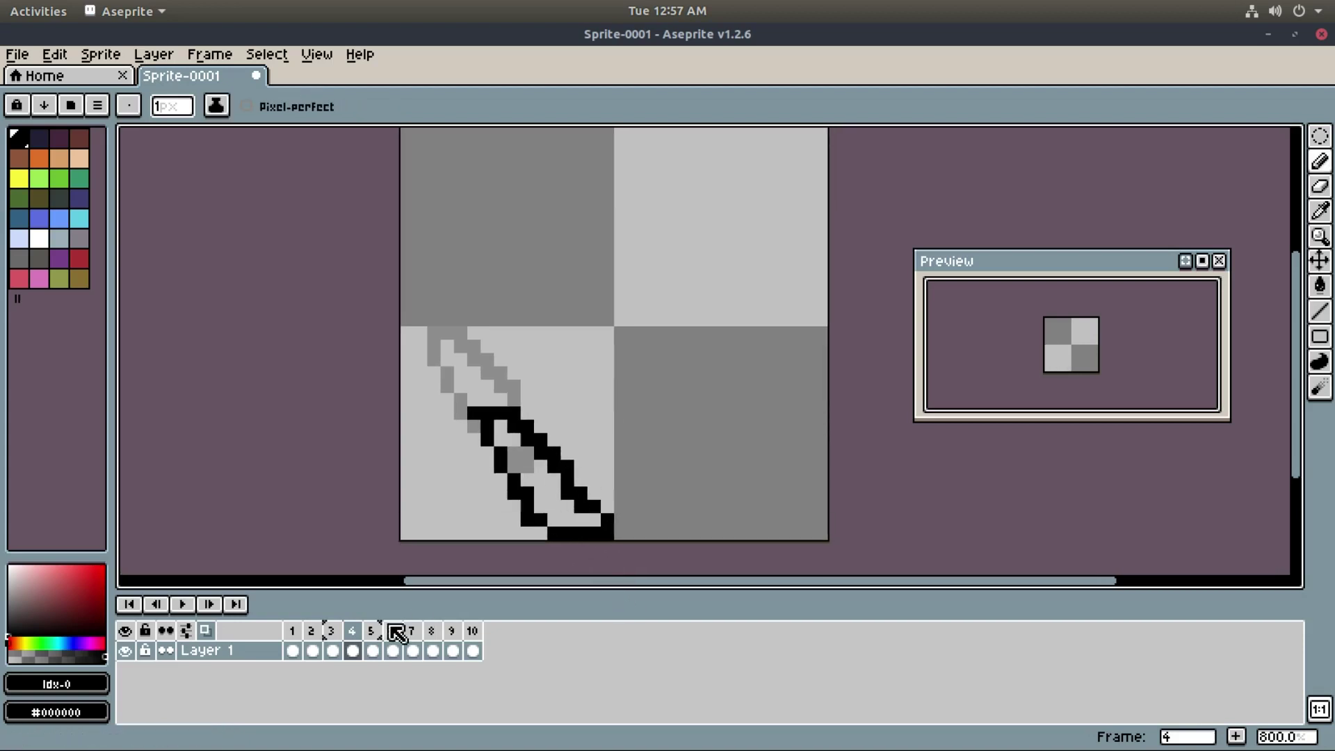
- Draw a low flattened arch along the bottom edge of frame 5, spanning the canvas centre
{"action": "left_click", "coordinate": [372, 633]}
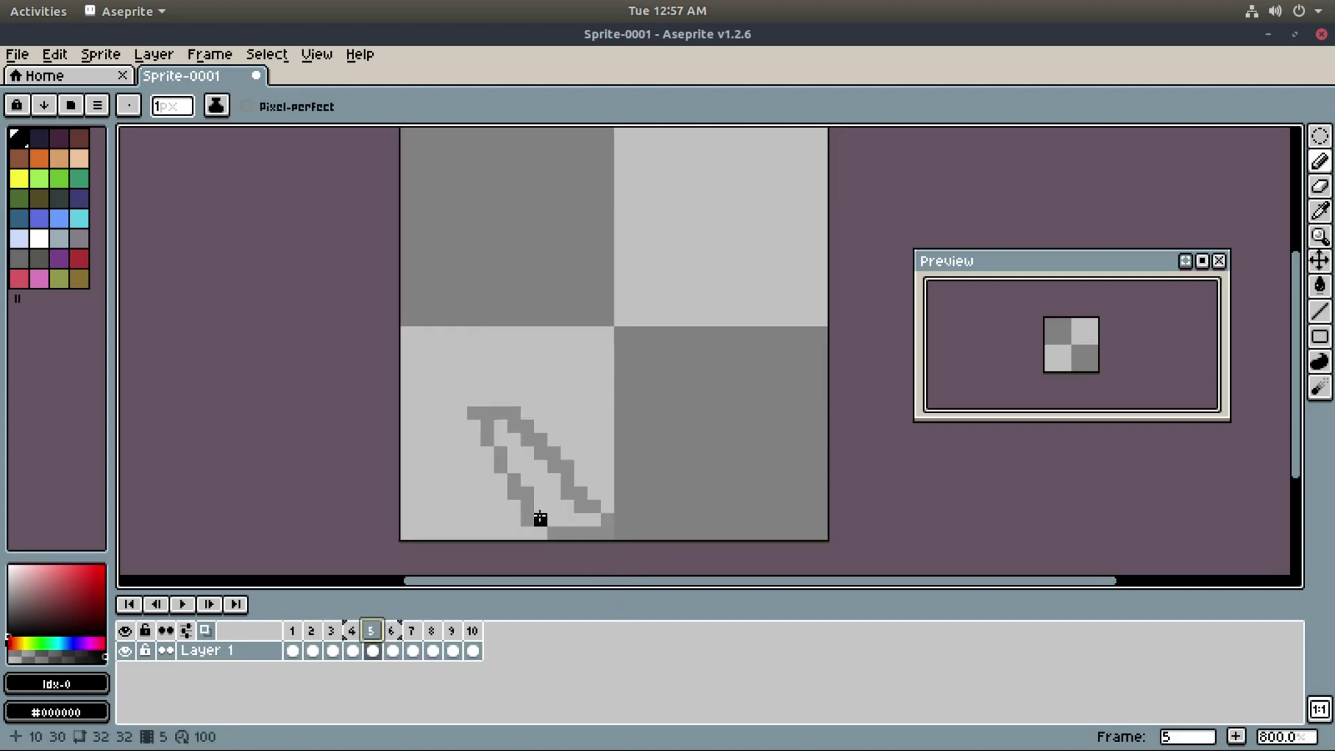
{"action": "scroll", "coordinate": [554, 533], "scroll_direction": "right", "scroll_amount": 1}
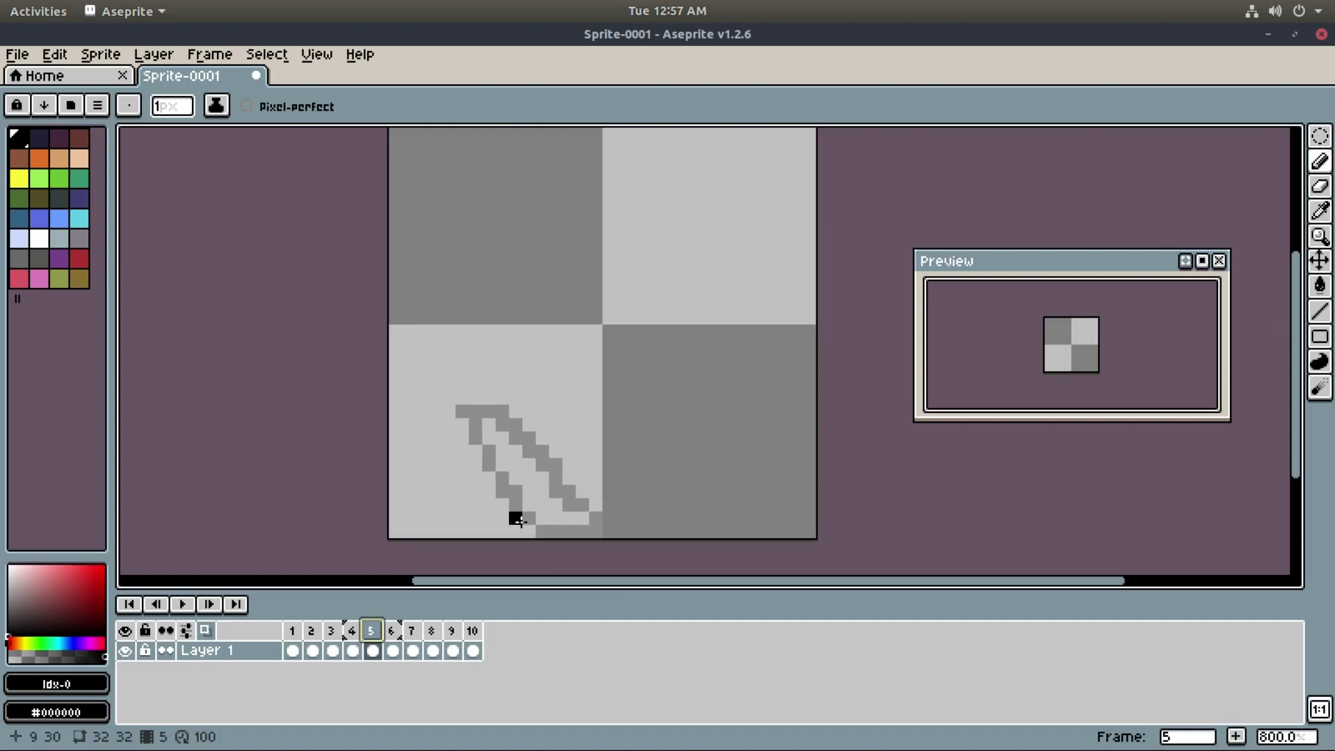
{"action": "mouse_move", "coordinate": [487, 531]}
{"action": "left_mouse_down"}
{"action": "mouse_move", "coordinate": [528, 506]}
{"action": "mouse_move", "coordinate": [620, 518]}
{"action": "mouse_move", "coordinate": [670, 578]}
{"action": "mouse_move", "coordinate": [581, 512]}
{"action": "left_mouse_up"}
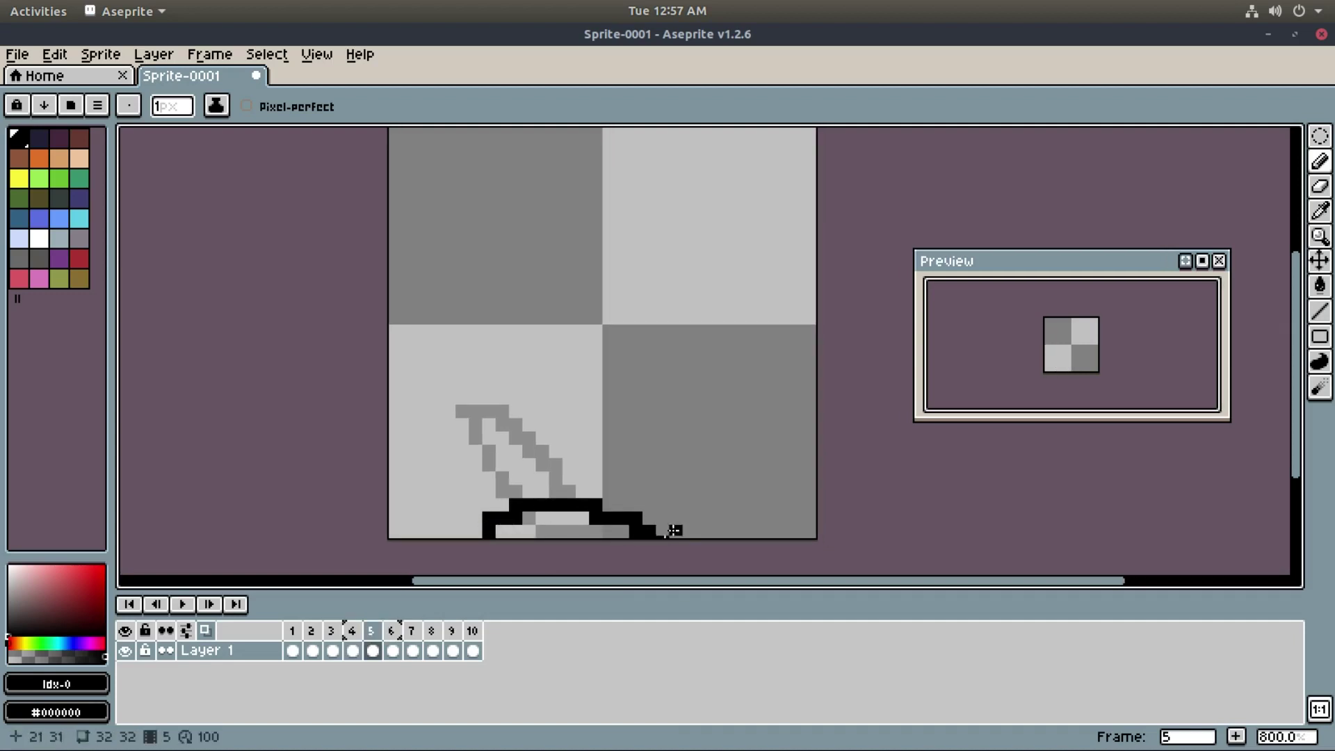
- Draw a low hump along the bottom edge of frame 6, peaking just right of centre, undoing and redrawing the rough attempts
{"action": "left_click", "coordinate": [394, 633]}
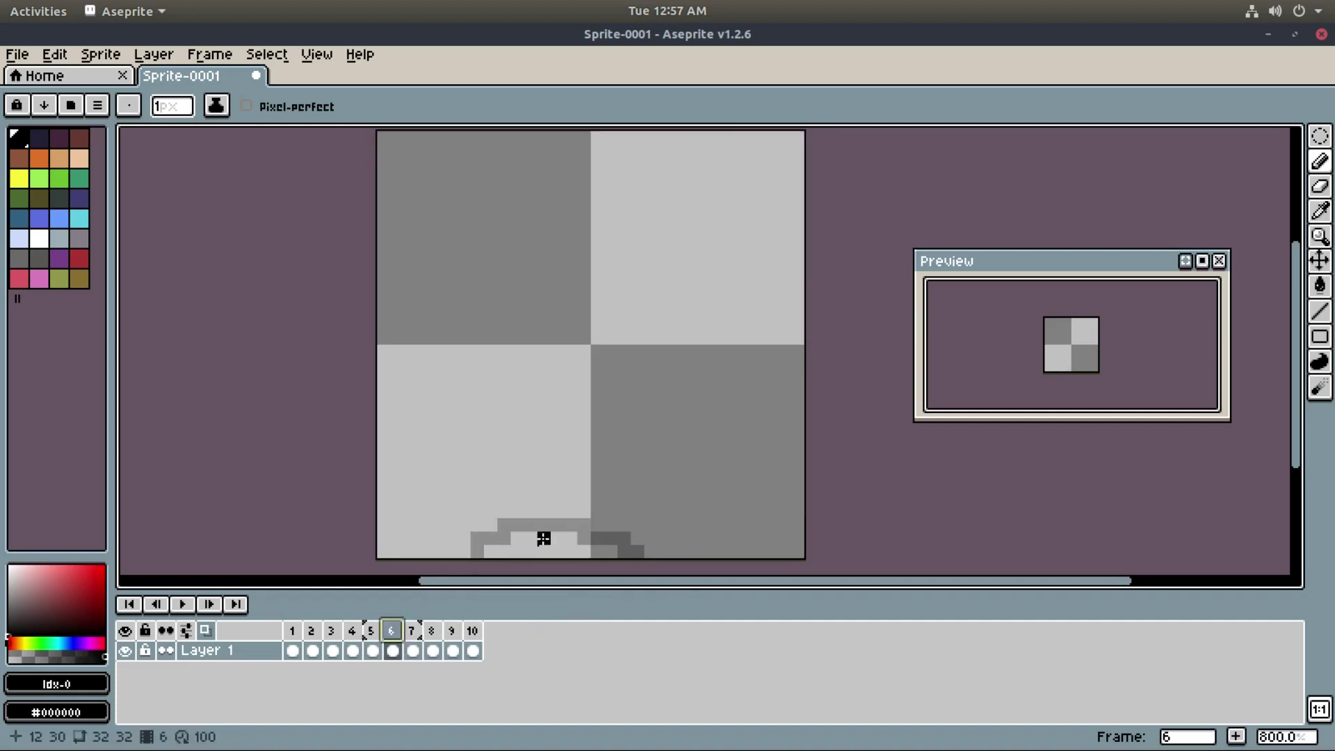
{"action": "mouse_move", "coordinate": [504, 551]}
{"action": "left_mouse_down"}
{"action": "mouse_move", "coordinate": [585, 516]}
{"action": "mouse_move", "coordinate": [639, 510]}
{"action": "mouse_move", "coordinate": [660, 549]}
{"action": "left_mouse_up"}
{"action": "key", "text": "v"}
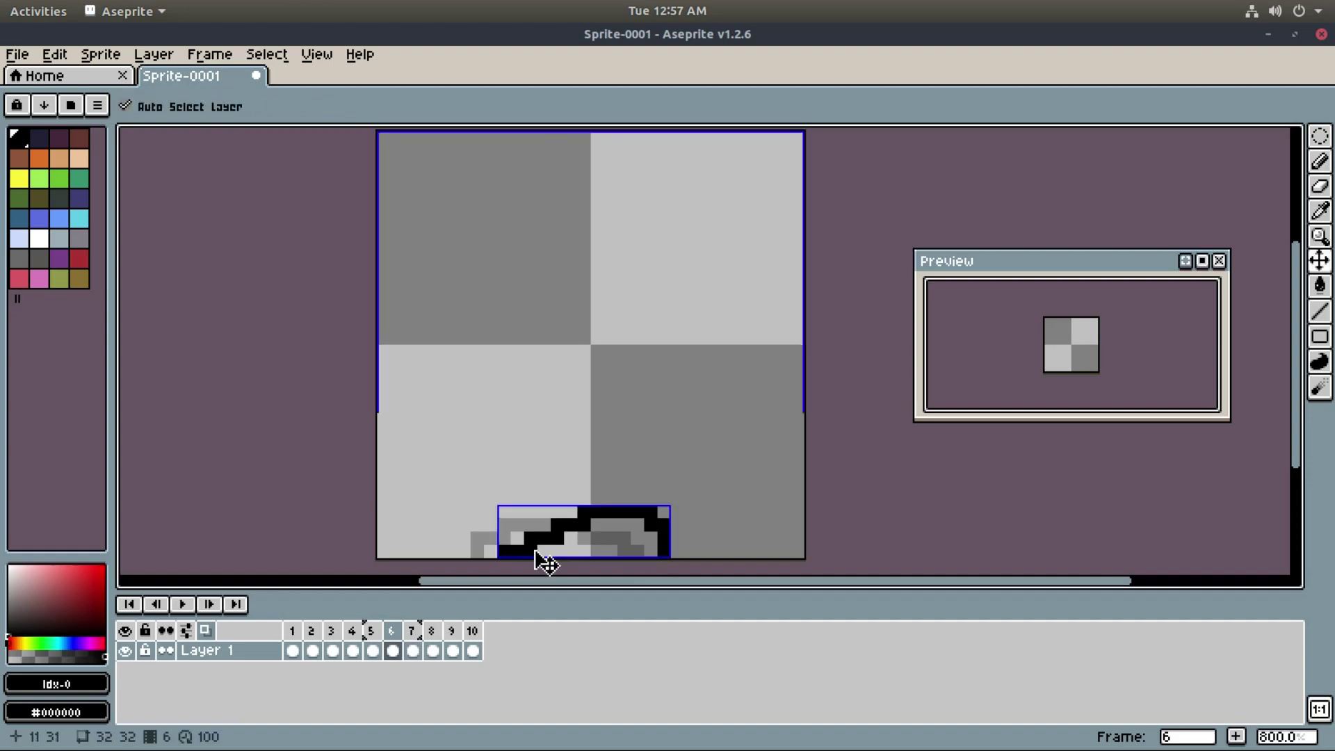
{"action": "key", "text": "ctrl+z"}
{"action": "key", "text": "b"}
{"action": "mouse_move", "coordinate": [502, 551]}
{"action": "left_mouse_down"}
{"action": "mouse_move", "coordinate": [595, 501]}
{"action": "mouse_move", "coordinate": [650, 552]}
{"action": "left_mouse_up"}
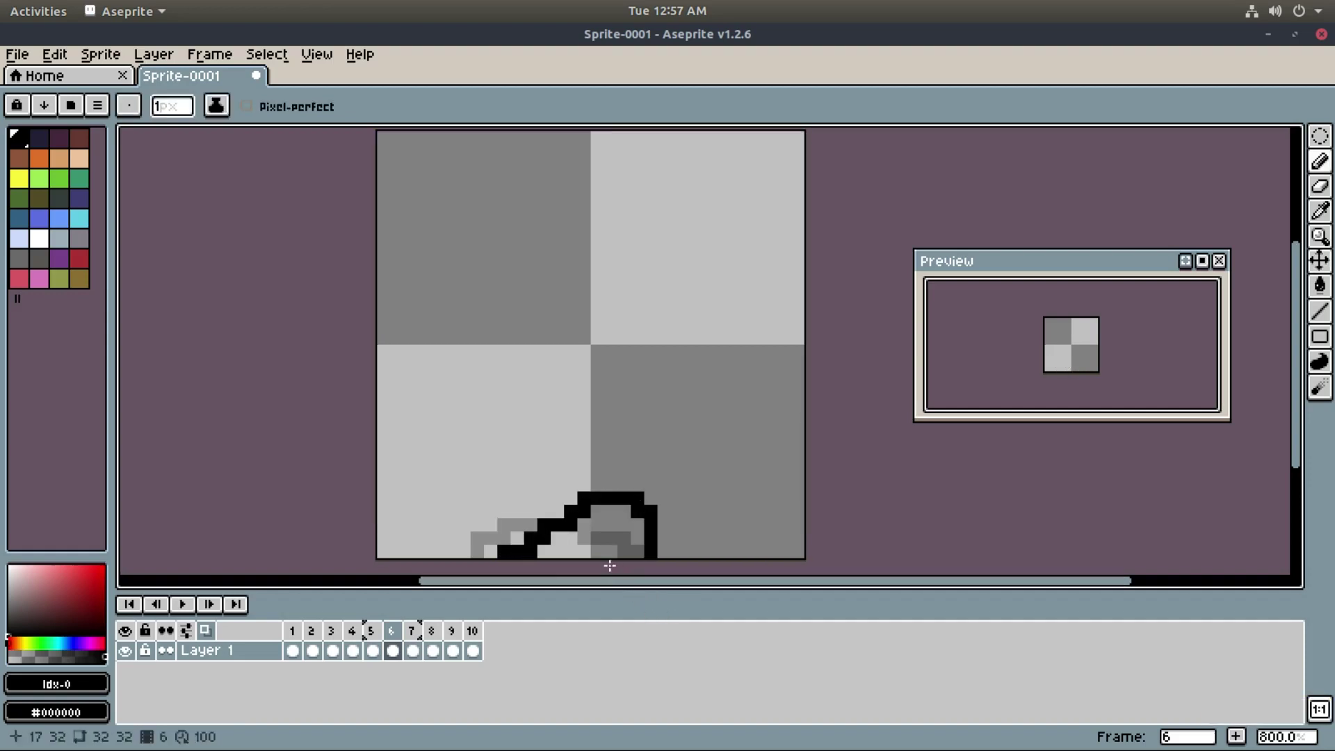
{"action": "key", "text": "ctrl+z"}
{"action": "mouse_move", "coordinate": [502, 551]}
{"action": "left_mouse_down"}
{"action": "mouse_move", "coordinate": [575, 527]}
{"action": "mouse_move", "coordinate": [638, 535]}
{"action": "left_mouse_up"}
{"action": "left_click", "coordinate": [652, 554]}
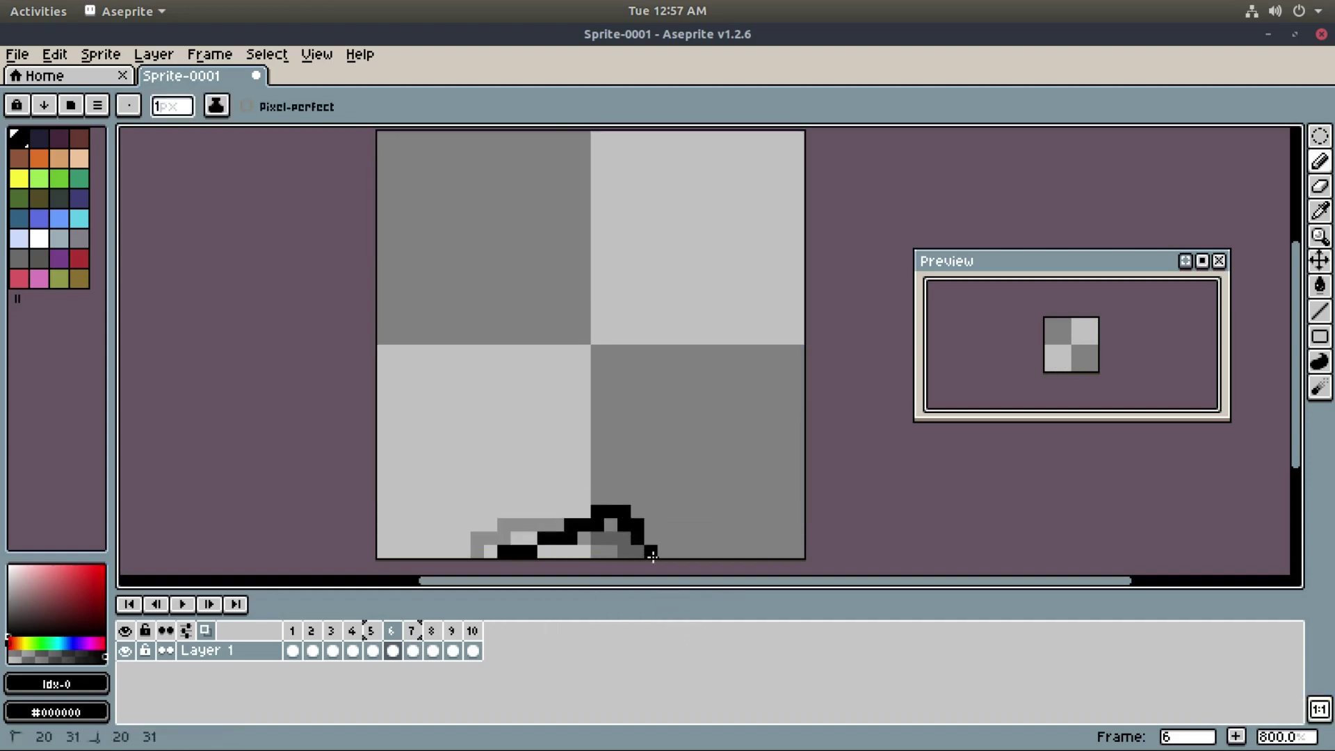
- Draw a narrow closed outline on frame 7 slanting up and right from near the bottom centre, undoing stray strokes
{"action": "left_click", "coordinate": [410, 636]}
{"action": "left_click_drag", "start_coordinate": [584, 468], "coordinate": [528, 488]}
{"action": "left_click", "coordinate": [537, 559]}
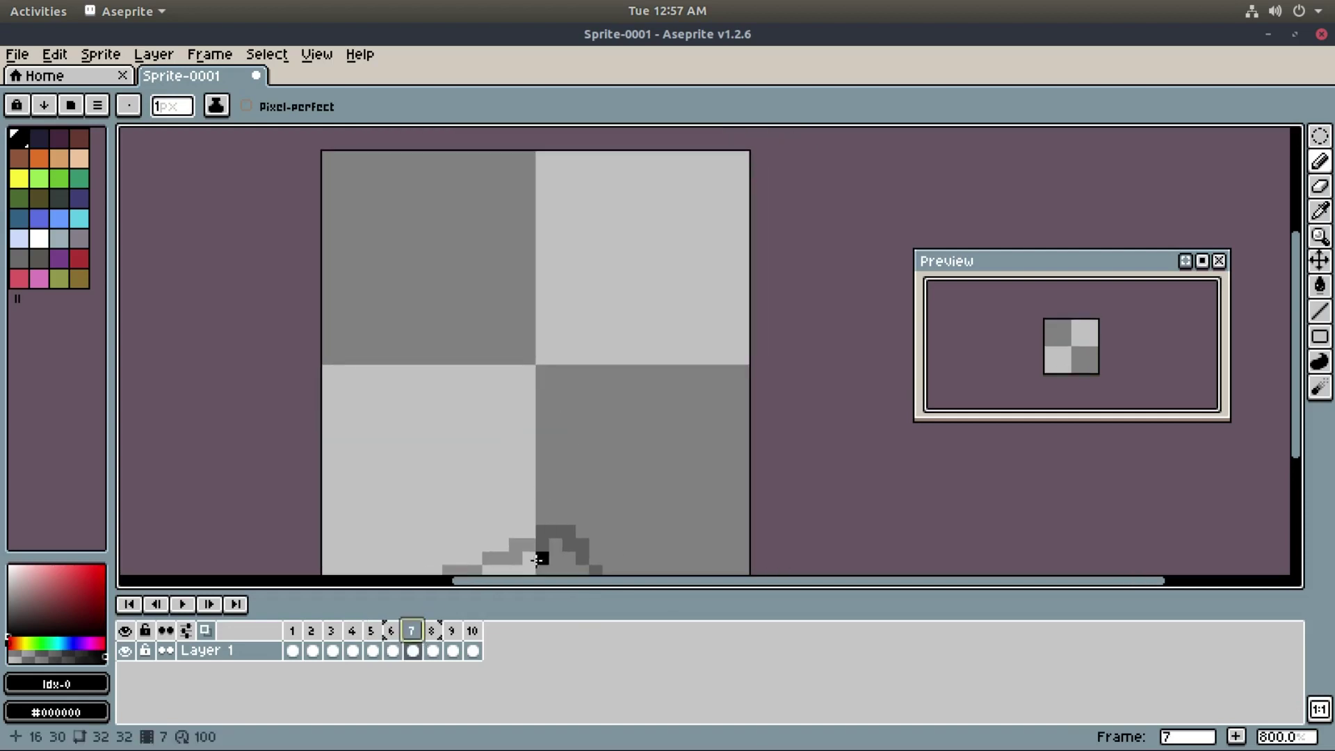
{"action": "scroll", "coordinate": [537, 544], "scroll_direction": "down", "scroll_amount": 1}
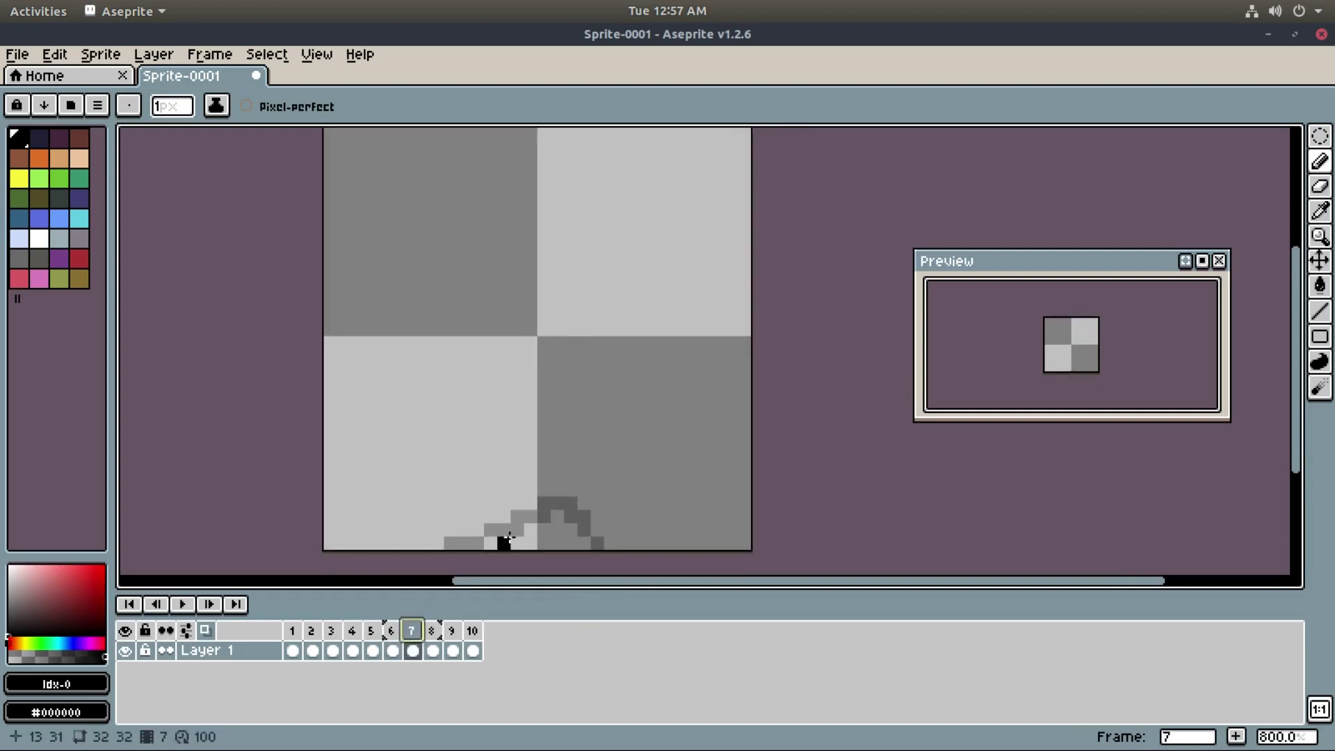
{"action": "mouse_move", "coordinate": [505, 540]}
{"action": "left_mouse_down"}
{"action": "mouse_move", "coordinate": [611, 414]}
{"action": "mouse_move", "coordinate": [597, 530]}
{"action": "mouse_move", "coordinate": [553, 489]}
{"action": "mouse_move", "coordinate": [613, 481]}
{"action": "mouse_move", "coordinate": [547, 490]}
{"action": "mouse_move", "coordinate": [549, 530]}
{"action": "left_mouse_up"}
{"action": "key", "text": "ctrl+z"}
{"action": "key", "text": "ctrl+z"}
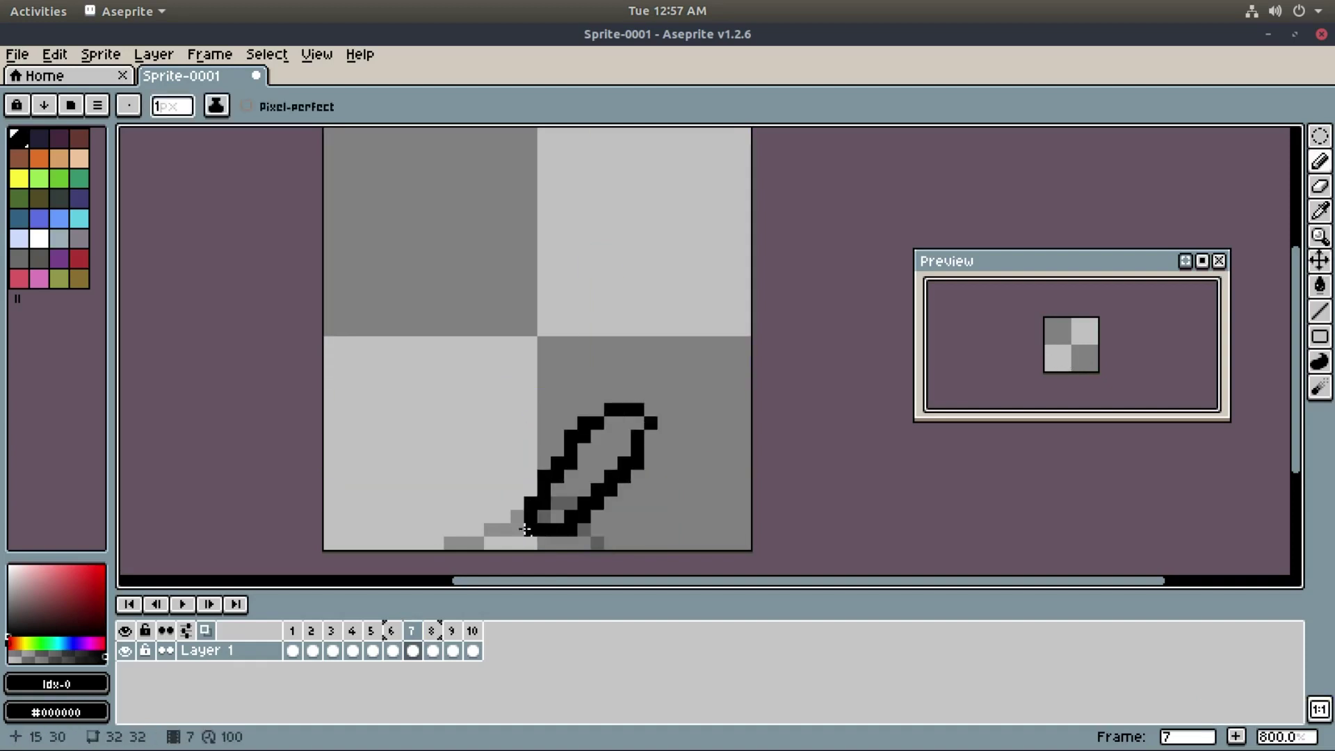
- Draw the slanted closed outline on frame 8, higher and closer to the right canvas edge, undoing strokes that go wrong
{"action": "left_click", "coordinate": [431, 630]}
{"action": "left_click", "coordinate": [624, 409]}
{"action": "mouse_move", "coordinate": [622, 409]}
{"action": "left_mouse_down"}
{"action": "mouse_move", "coordinate": [740, 320]}
{"action": "mouse_move", "coordinate": [667, 368]}
{"action": "mouse_move", "coordinate": [690, 343]}
{"action": "mouse_move", "coordinate": [619, 425]}
{"action": "mouse_move", "coordinate": [628, 386]}
{"action": "mouse_move", "coordinate": [604, 416]}
{"action": "left_mouse_up"}
{"action": "key", "text": "ctrl+z"}
{"action": "key", "text": "ctrl+z"}
{"action": "key", "text": "ctrl+z"}
{"action": "left_click", "coordinate": [622, 425]}
- Draw the slanted outline on frame 9 partly cut off by the right canvas edge, just beyond the frame 8 shape
{"action": "left_click", "coordinate": [451, 632]}
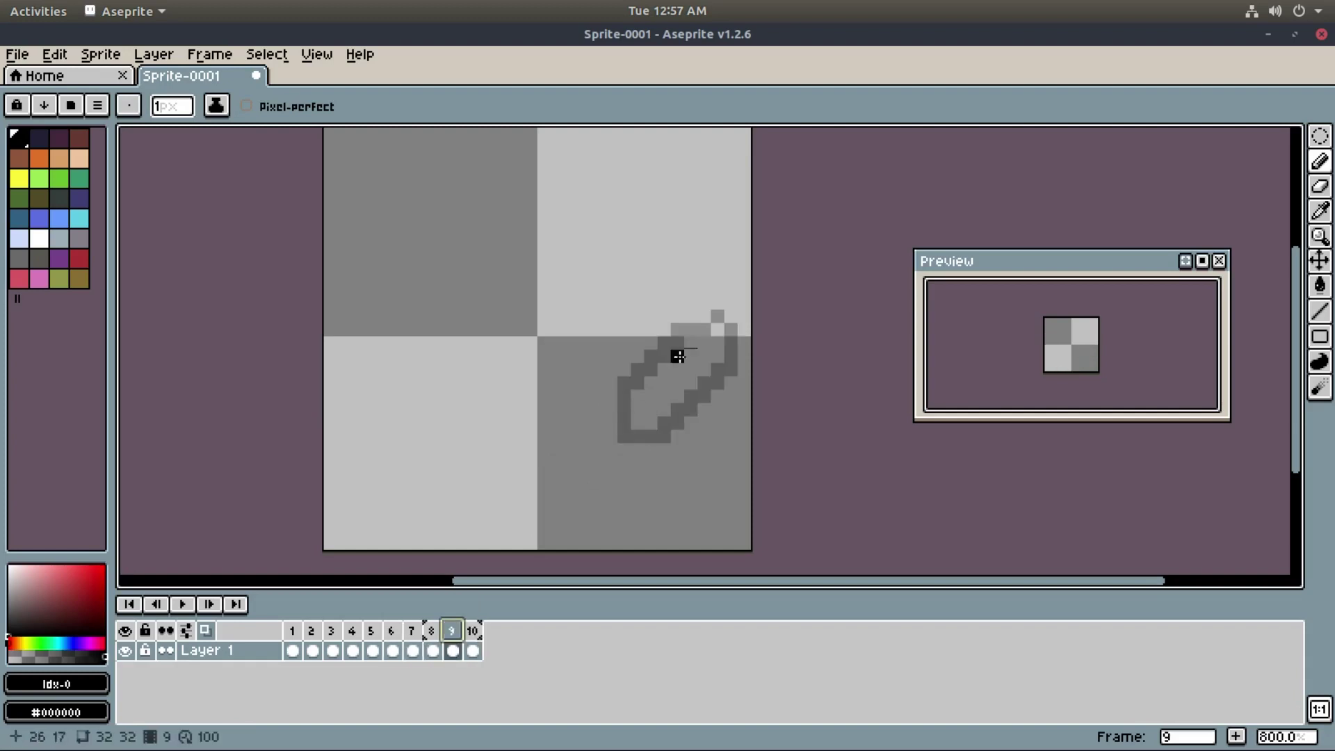
{"action": "mouse_move", "coordinate": [763, 257]}
{"action": "left_mouse_down"}
{"action": "mouse_move", "coordinate": [702, 330]}
{"action": "mouse_move", "coordinate": [798, 291]}
{"action": "left_mouse_up"}
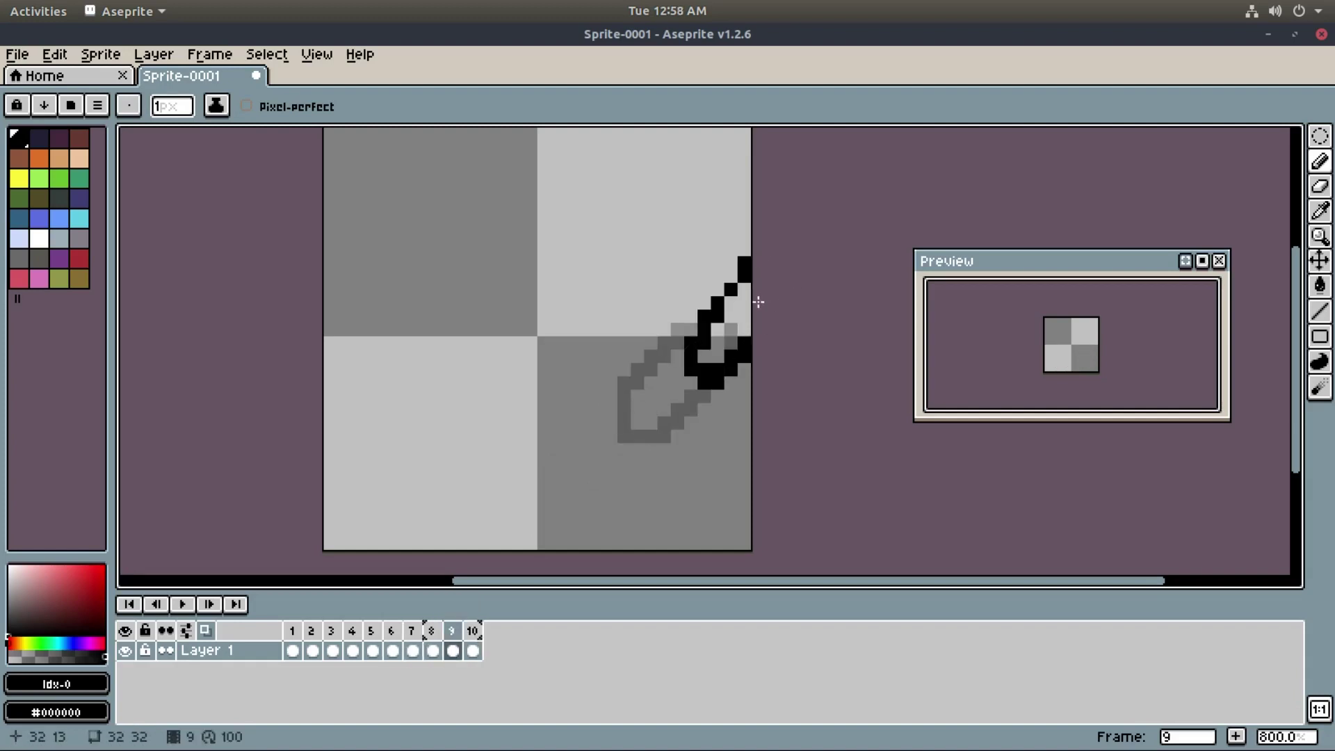
- Go to frame 10, leave it empty, and shift the Preview window slightly closer to the canvas
{"action": "left_click", "coordinate": [472, 631]}
{"action": "left_click_drag", "start_coordinate": [661, 355], "coordinate": [684, 365]}
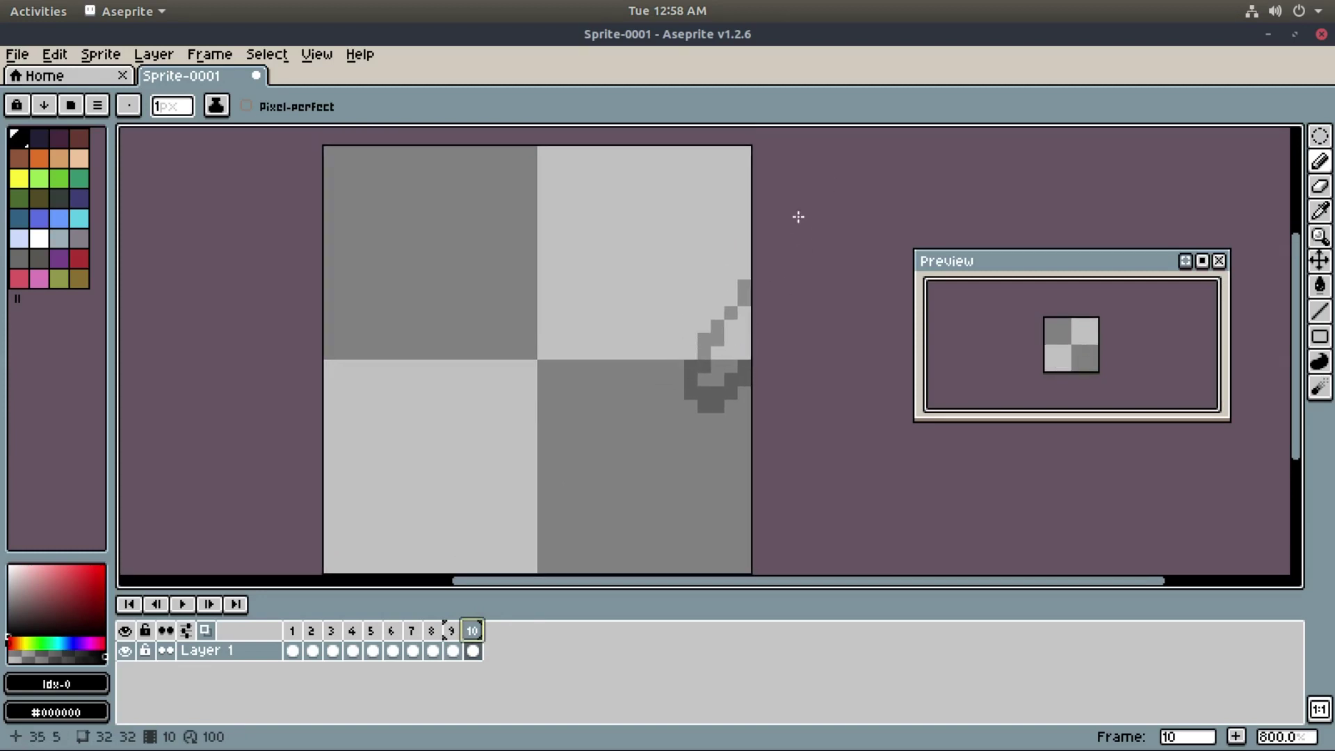
{"action": "left_click_drag", "start_coordinate": [835, 275], "coordinate": [840, 255]}
{"action": "left_click_drag", "start_coordinate": [1033, 262], "coordinate": [1004, 258]}
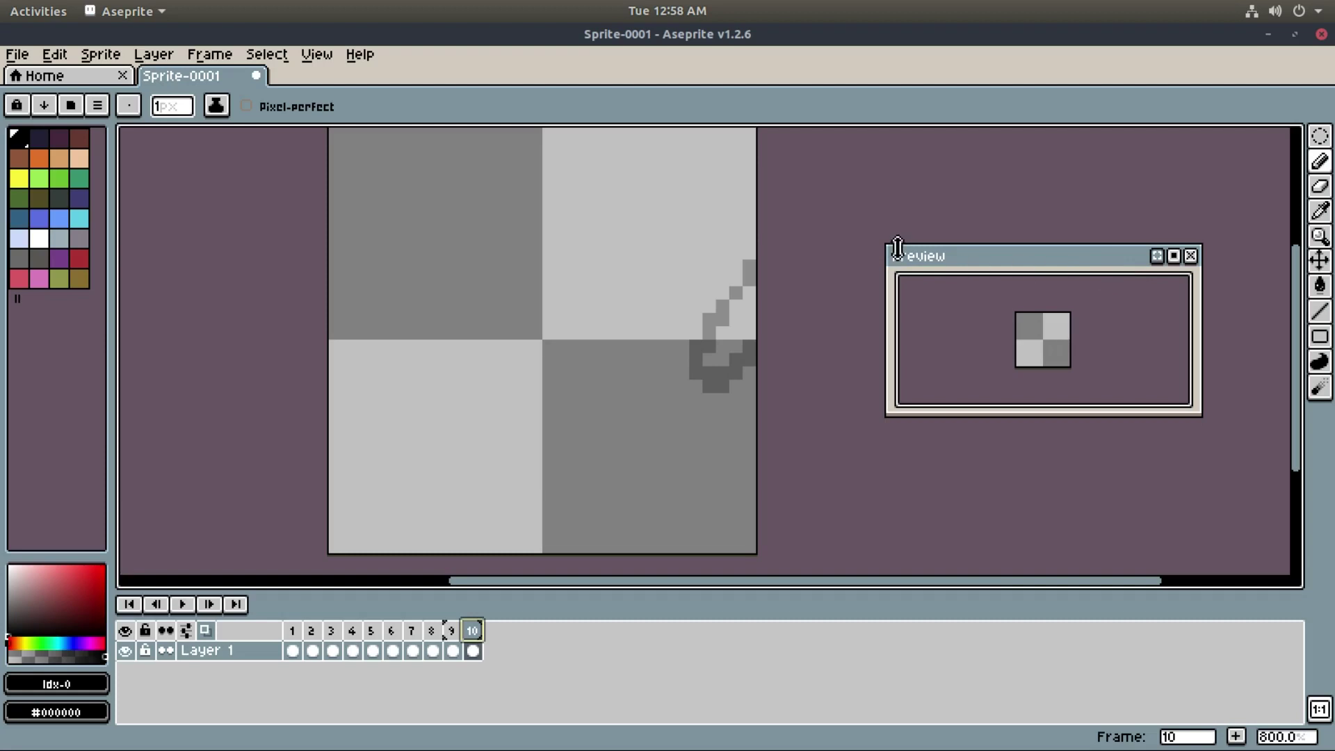
{"action": "left_click_drag", "start_coordinate": [460, 460], "coordinate": [477, 462]}
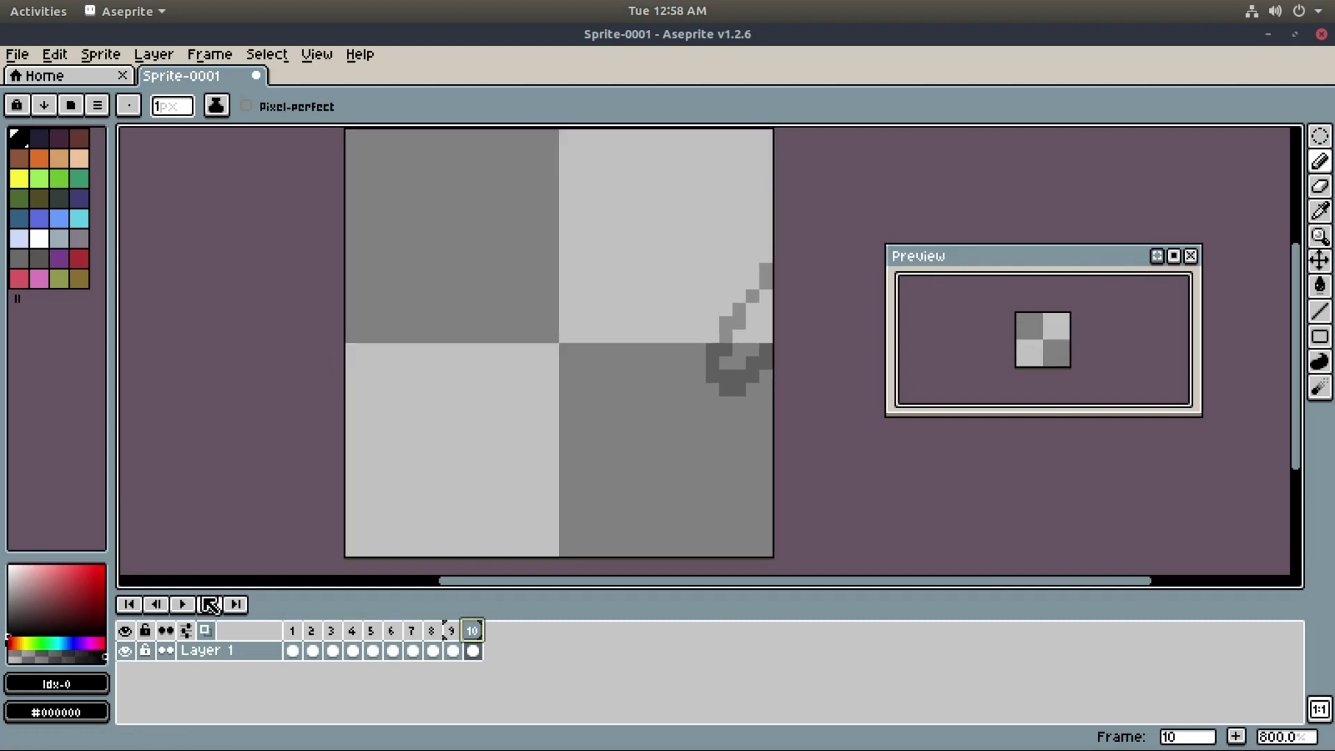
- Turn off onion skinning and play the animation from the first frame, stopping it after checking the motion
{"action": "left_click", "coordinate": [130, 603]}
{"action": "left_click", "coordinate": [205, 630]}
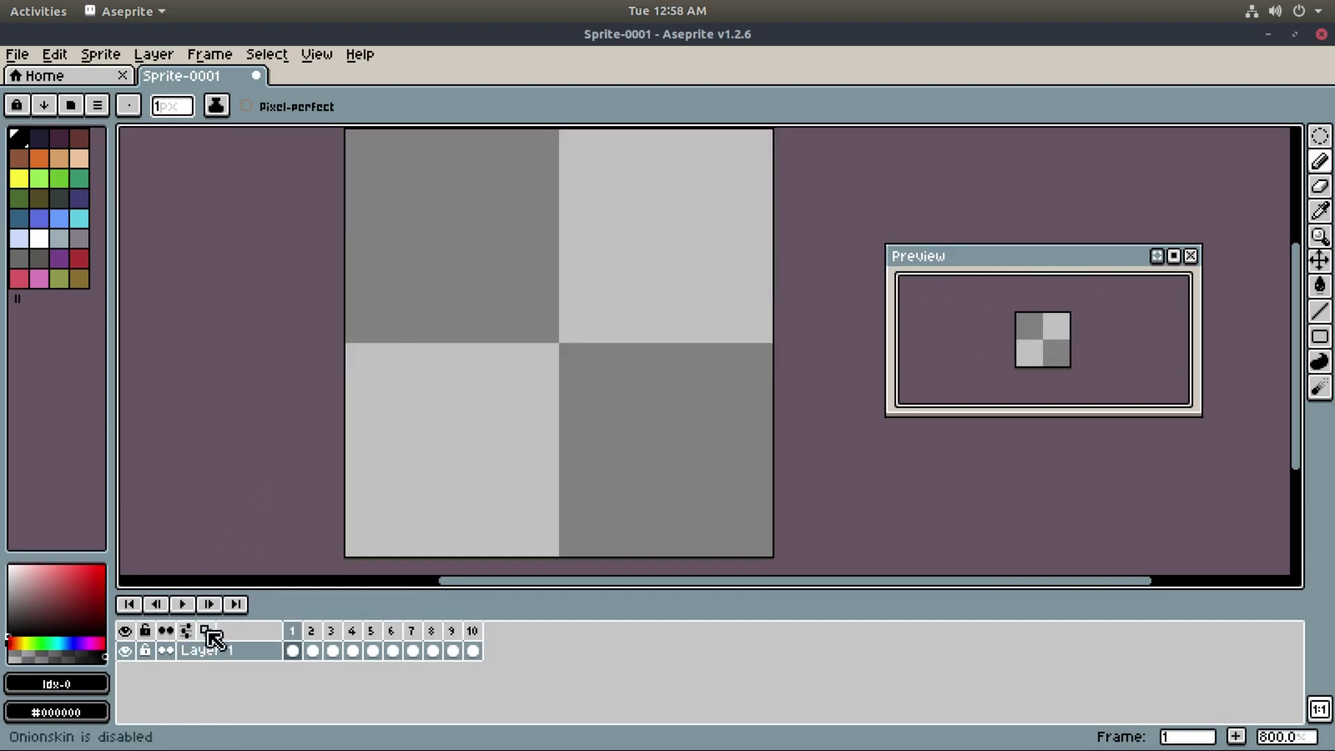
{"action": "scroll", "coordinate": [243, 490], "scroll_direction": "up", "scroll_amount": 1}
{"action": "left_click", "coordinate": [183, 604]}
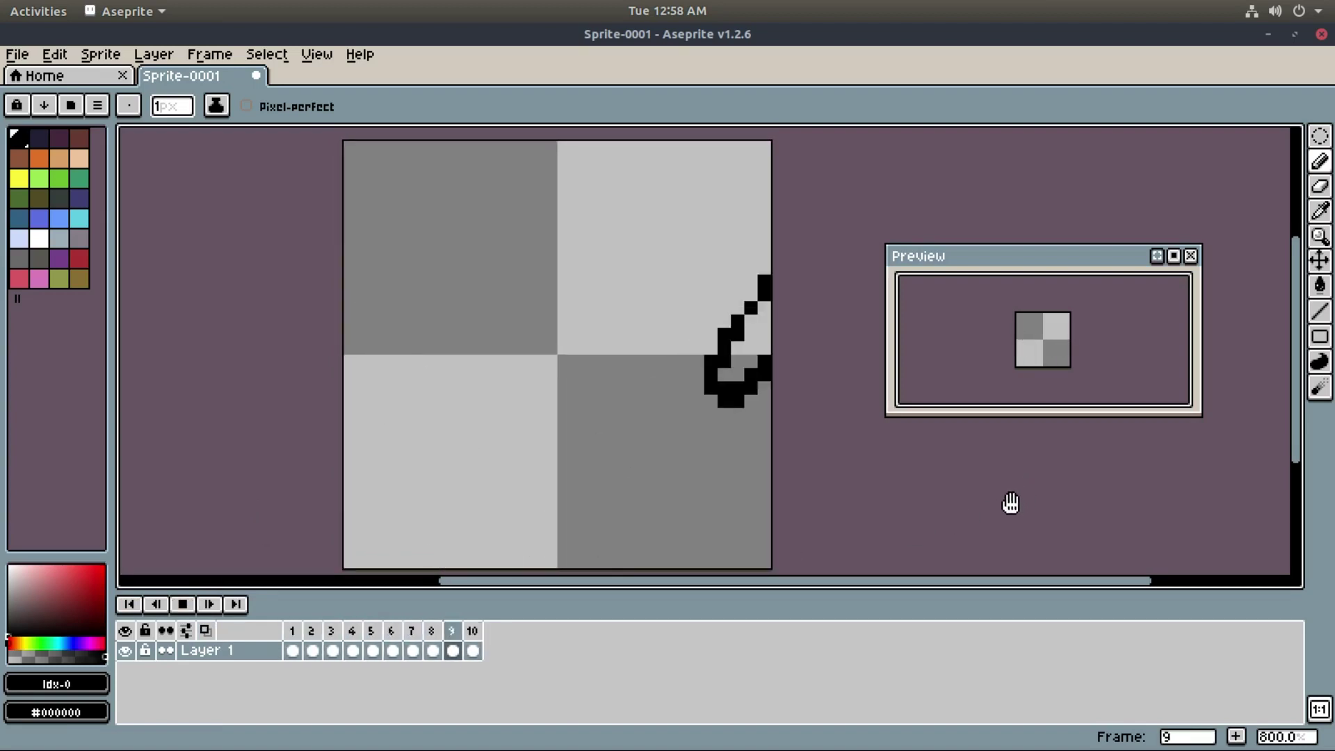
{"action": "left_click", "coordinate": [182, 604]}
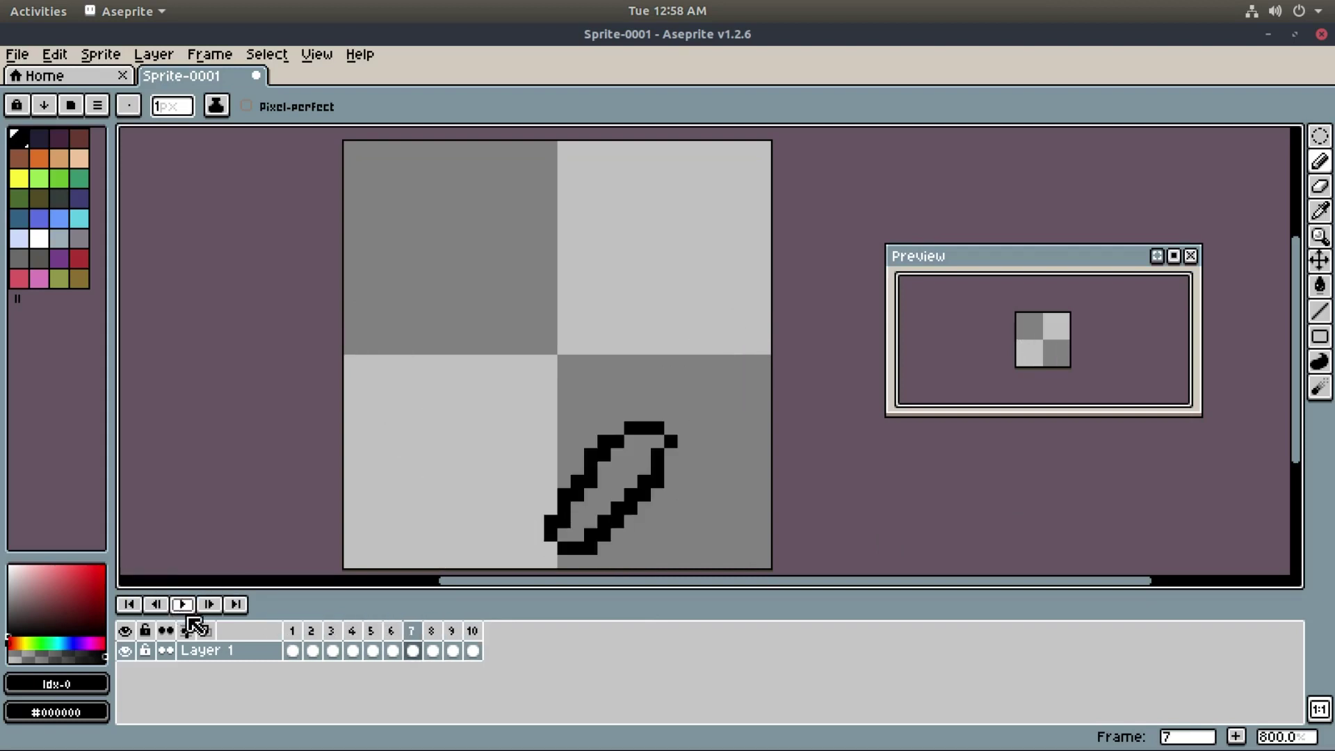
- Thin the outline on frame 2 by erasing its doubled corner pixels and reshape its lower edge with the Pencil
{"action": "left_click", "coordinate": [293, 631]}
{"action": "left_click", "coordinate": [310, 640]}
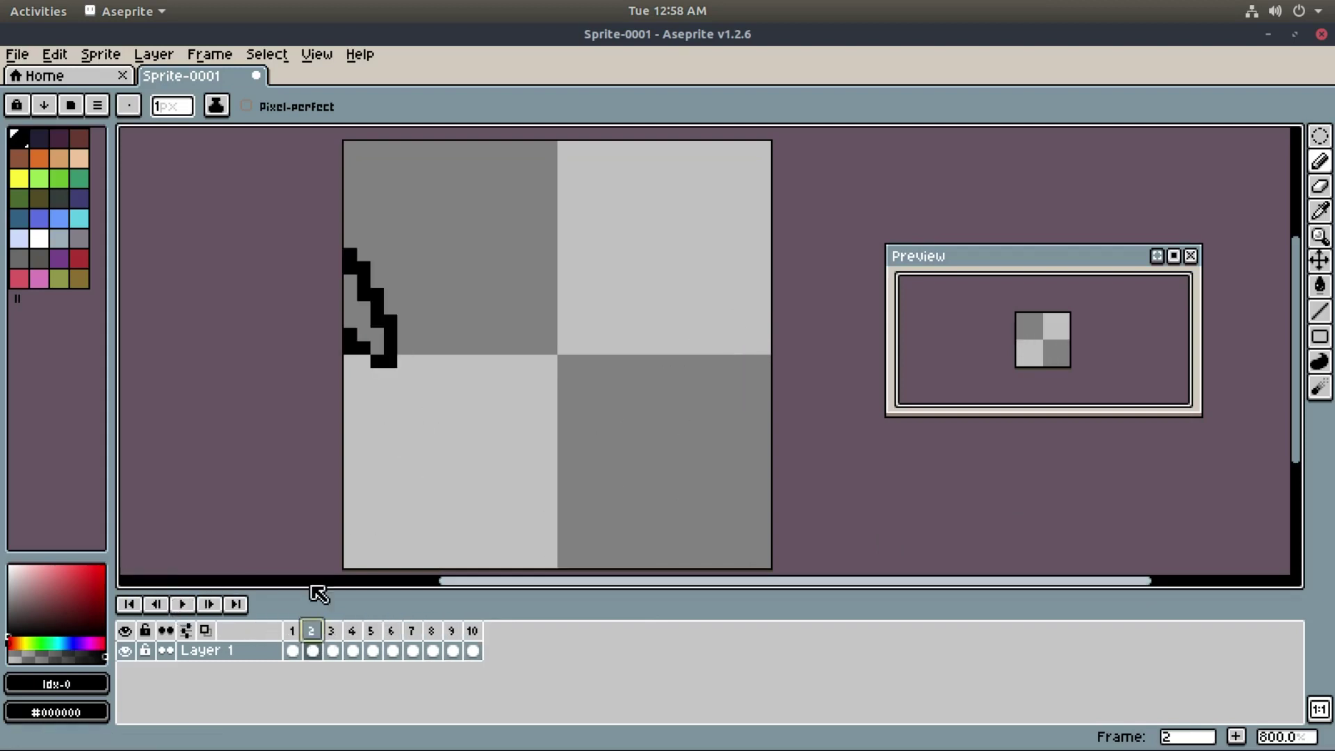
{"action": "key", "text": "e"}
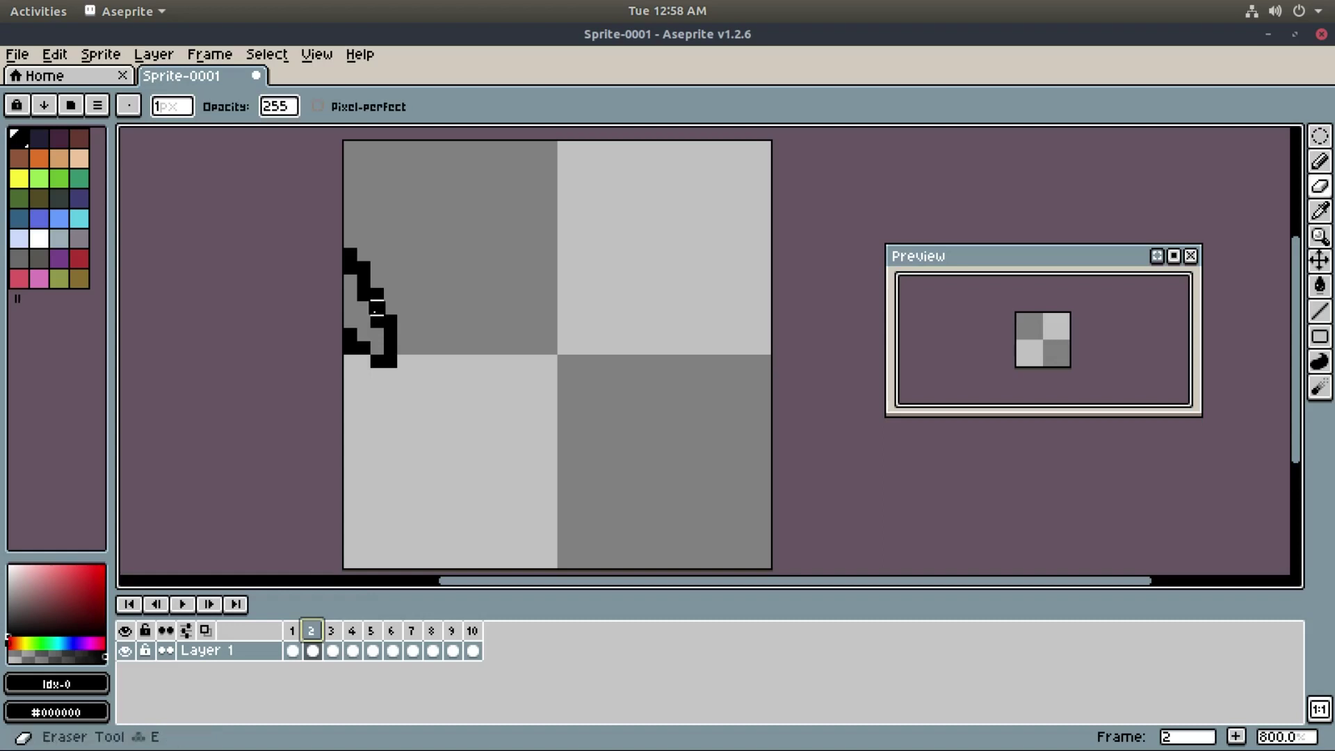
{"action": "left_click", "coordinate": [350, 270]}
{"action": "left_click", "coordinate": [377, 321]}
{"action": "left_click_drag", "start_coordinate": [377, 321], "coordinate": [362, 347]}
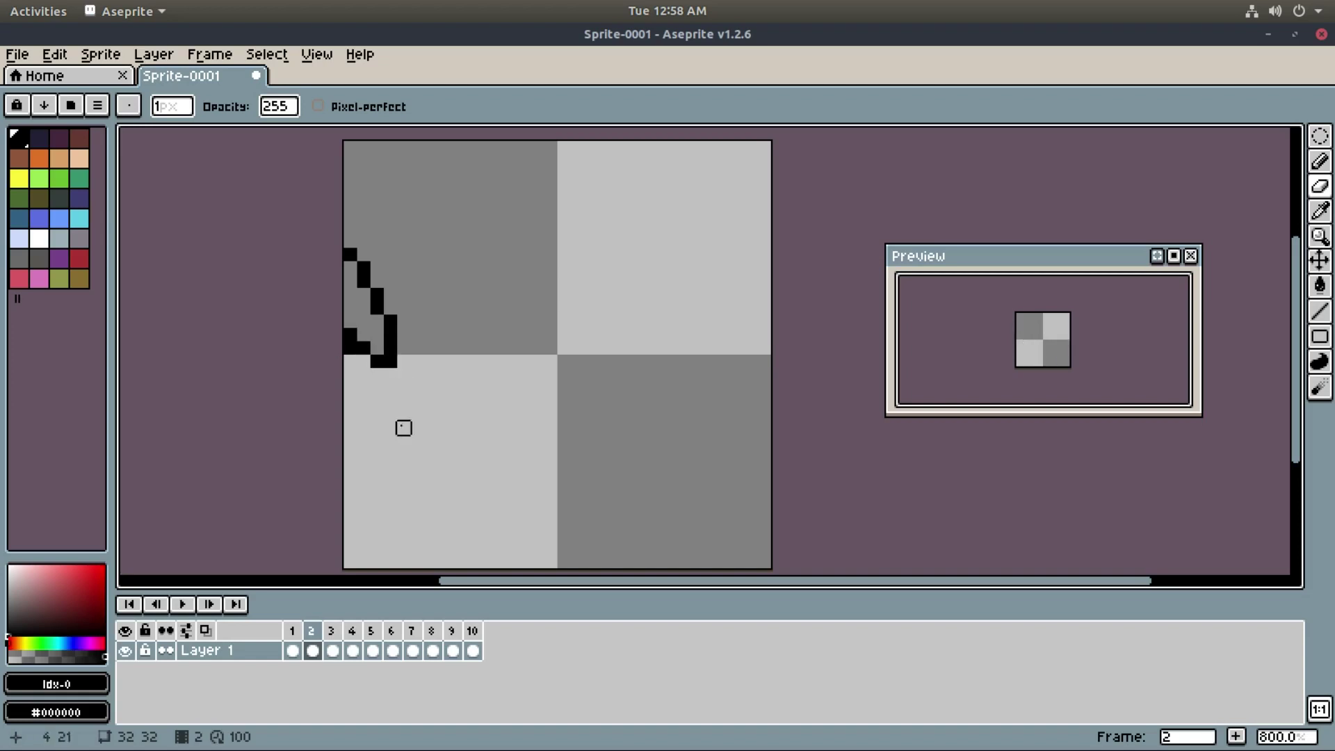
{"action": "key", "text": "b"}
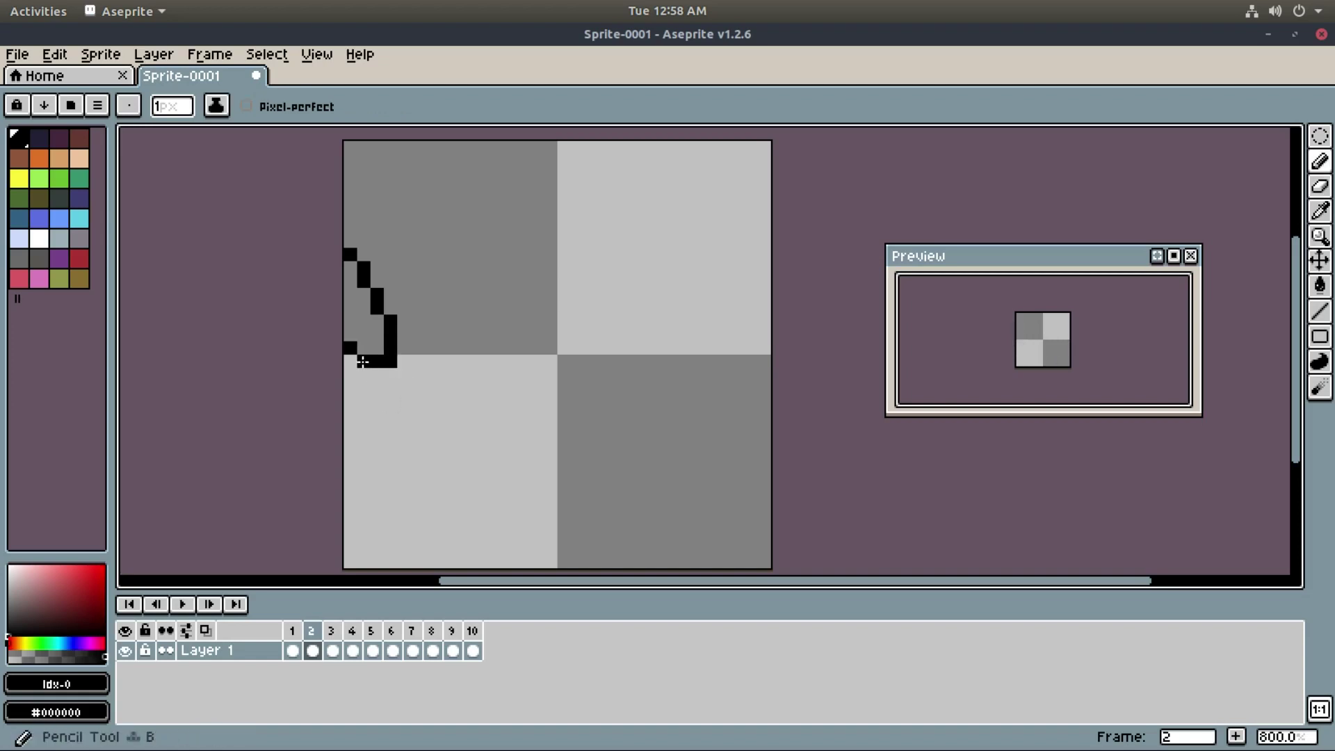
- Erase the doubled corner pixels and the thick lower tip of the outline on frame 3
{"action": "left_click", "coordinate": [332, 631]}
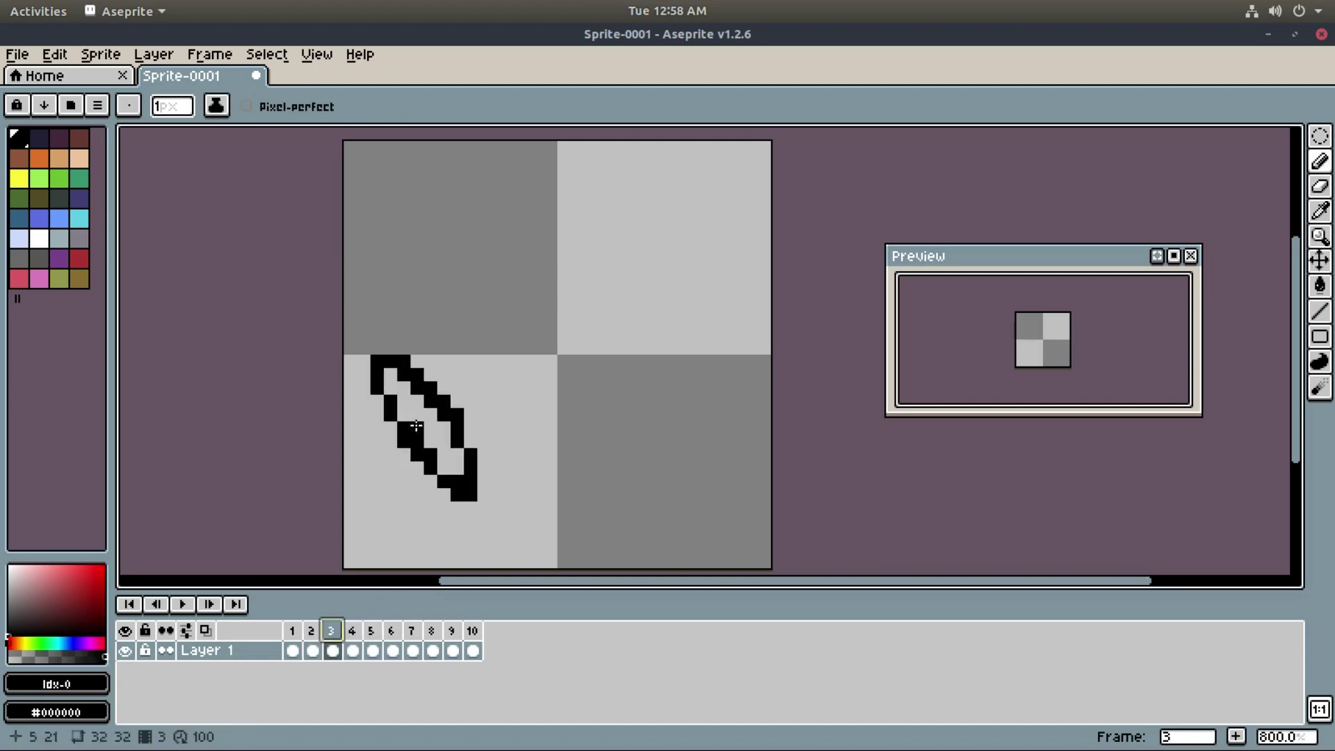
{"action": "key", "text": "e"}
{"action": "left_click", "coordinate": [416, 387]}
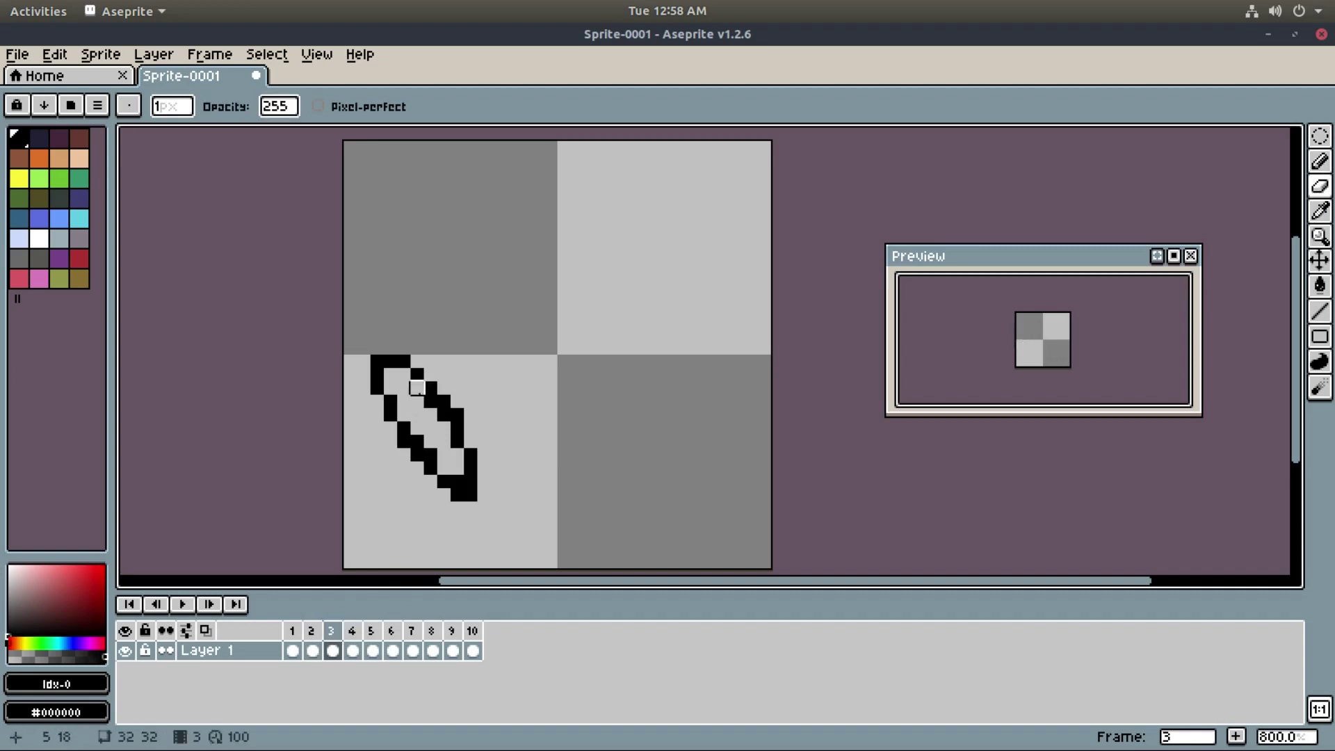
{"action": "left_click", "coordinate": [443, 415]}
{"action": "left_click", "coordinate": [430, 454]}
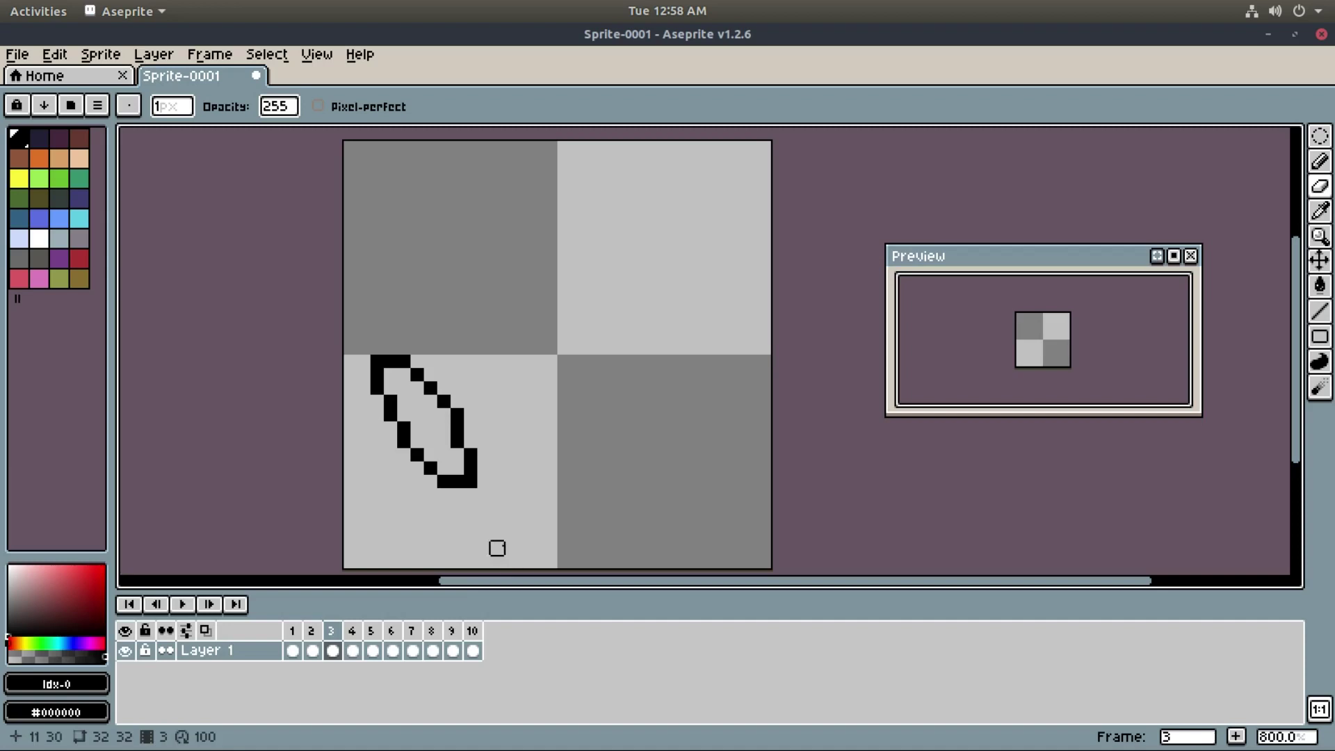
- Erase the doubled corner pixels along the upper diagonal edge of the outline on frame 4
{"action": "left_click", "coordinate": [352, 631]}
{"action": "left_click", "coordinate": [416, 441]}
{"action": "left_click", "coordinate": [456, 454]}
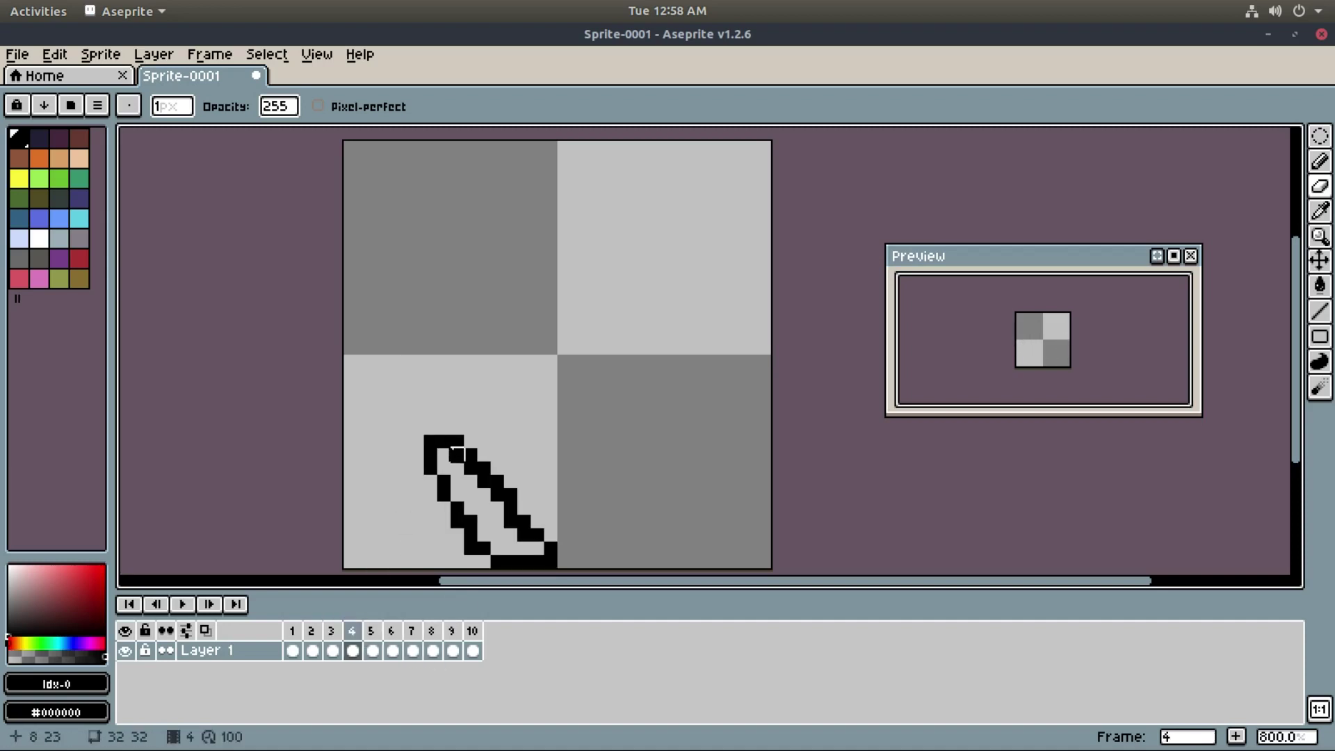
{"action": "left_click_drag", "start_coordinate": [497, 480], "coordinate": [470, 454]}
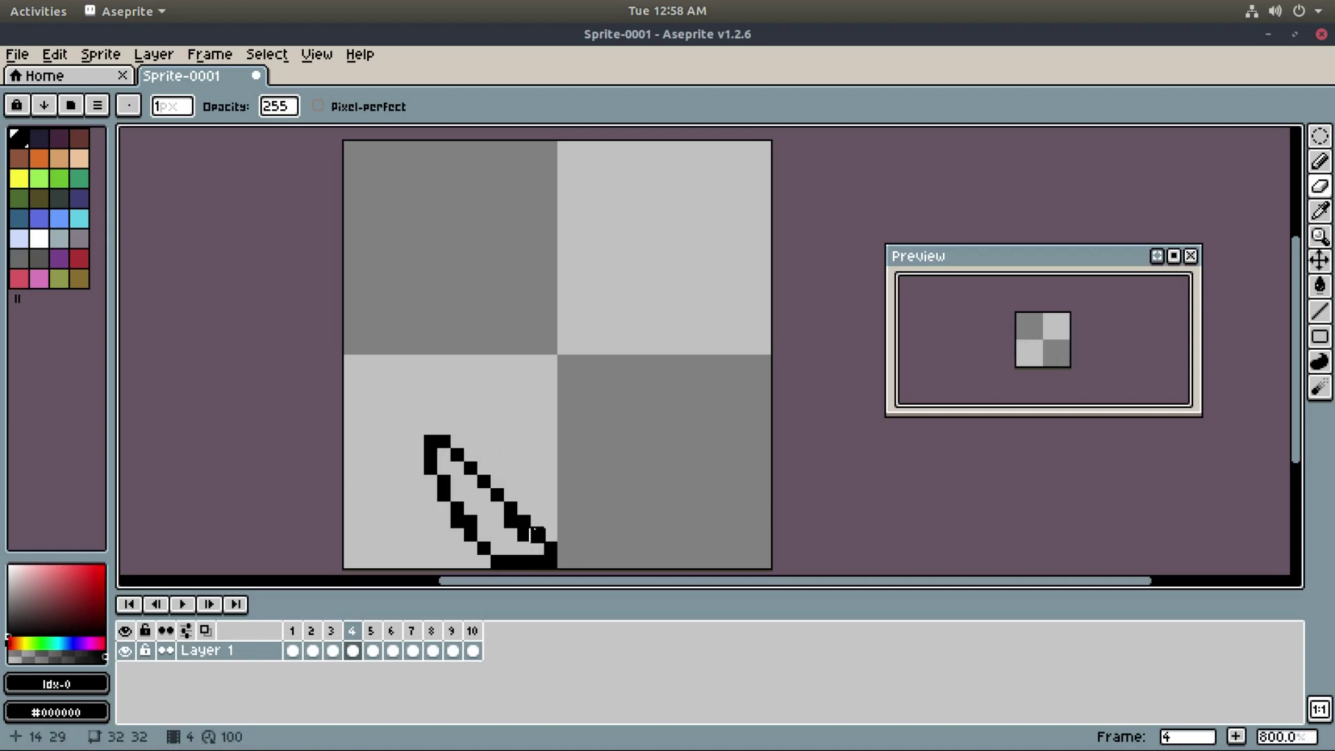
{"action": "key", "text": "b"}
{"action": "left_click", "coordinate": [430, 494]}
{"action": "left_click_drag", "start_coordinate": [457, 521], "coordinate": [430, 486]}
{"action": "mouse_move", "coordinate": [445, 425]}
{"action": "left_mouse_down"}
{"action": "mouse_move", "coordinate": [510, 498]}
{"action": "mouse_move", "coordinate": [456, 414]}
{"action": "left_mouse_up"}
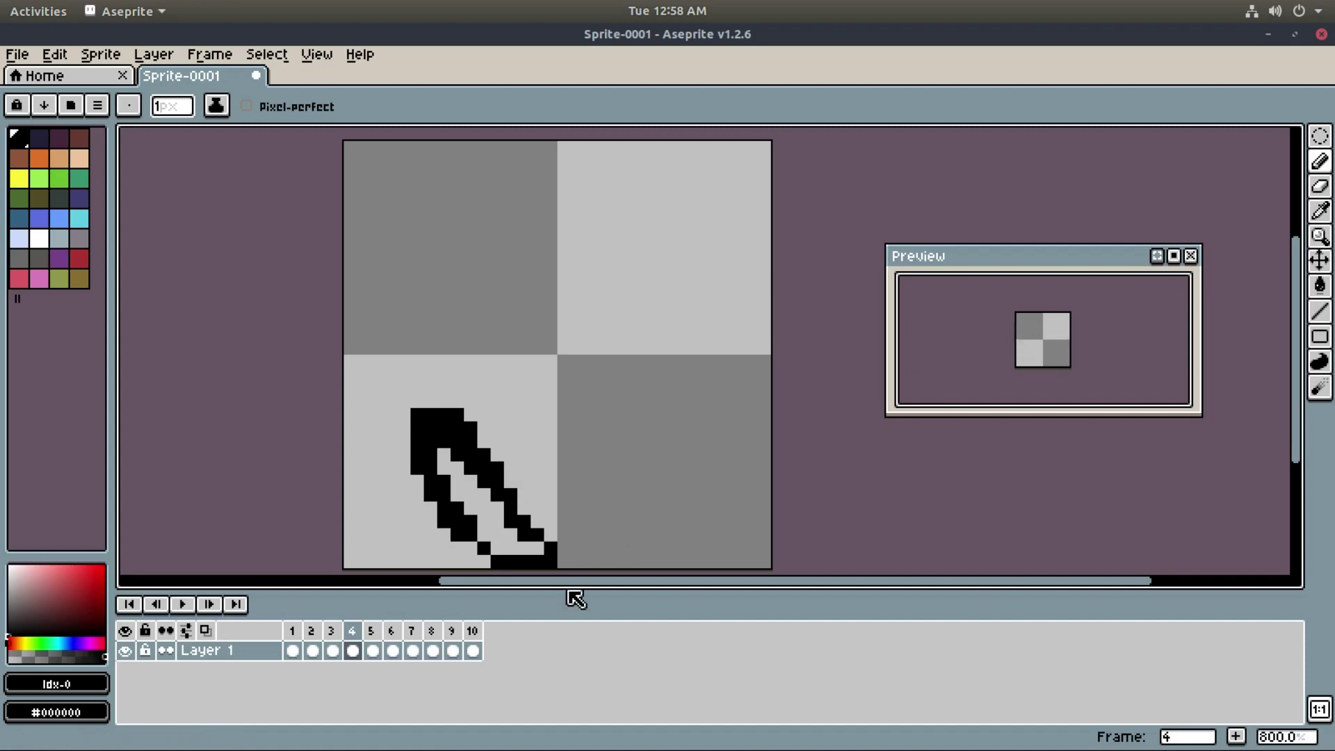
{"action": "key", "text": "ctrl+z"}
{"action": "key", "text": "ctrl+z"}
{"action": "key", "text": "ctrl+z"}
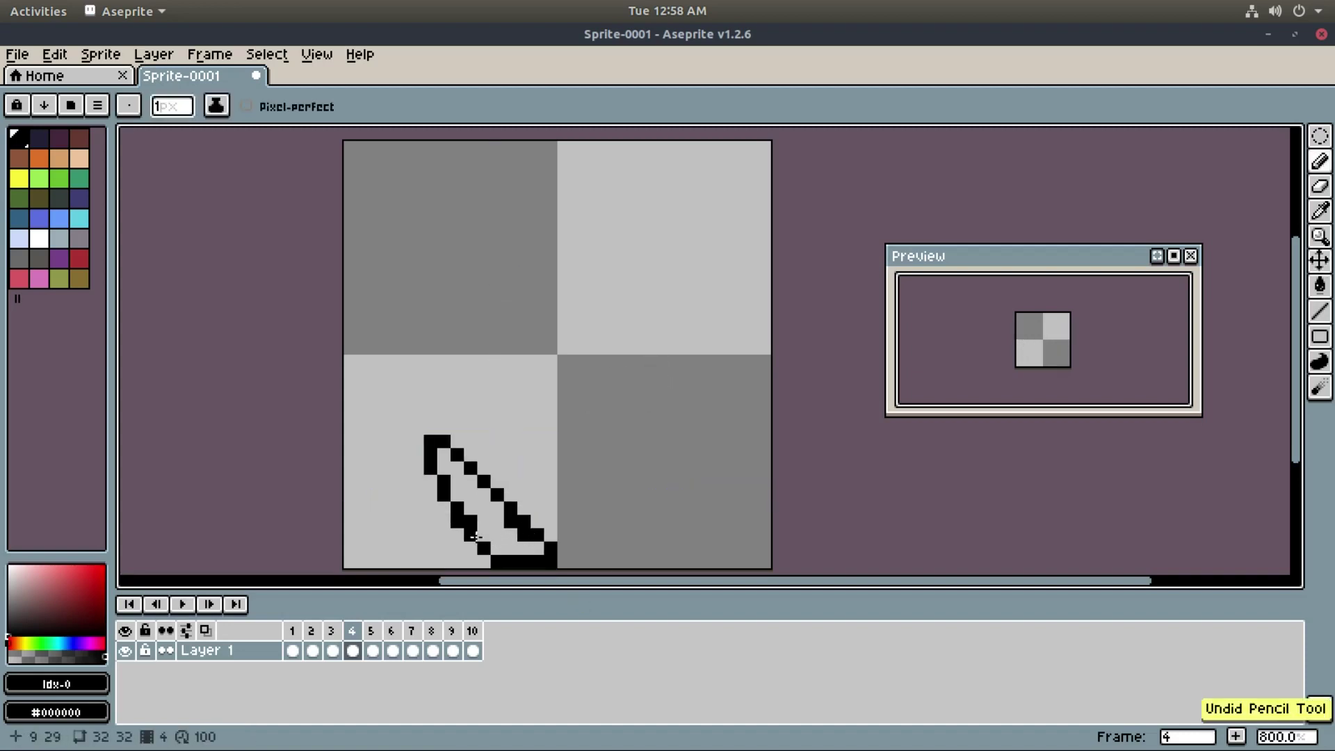
- Extend the base of frame 4's outline along the canvas floor with the Pencil and erase a doubled pixel on its diagonal edge
{"action": "mouse_move", "coordinate": [457, 521]}
{"action": "left_mouse_down"}
{"action": "mouse_move", "coordinate": [483, 562]}
{"action": "mouse_move", "coordinate": [544, 570]}
{"action": "left_mouse_up"}
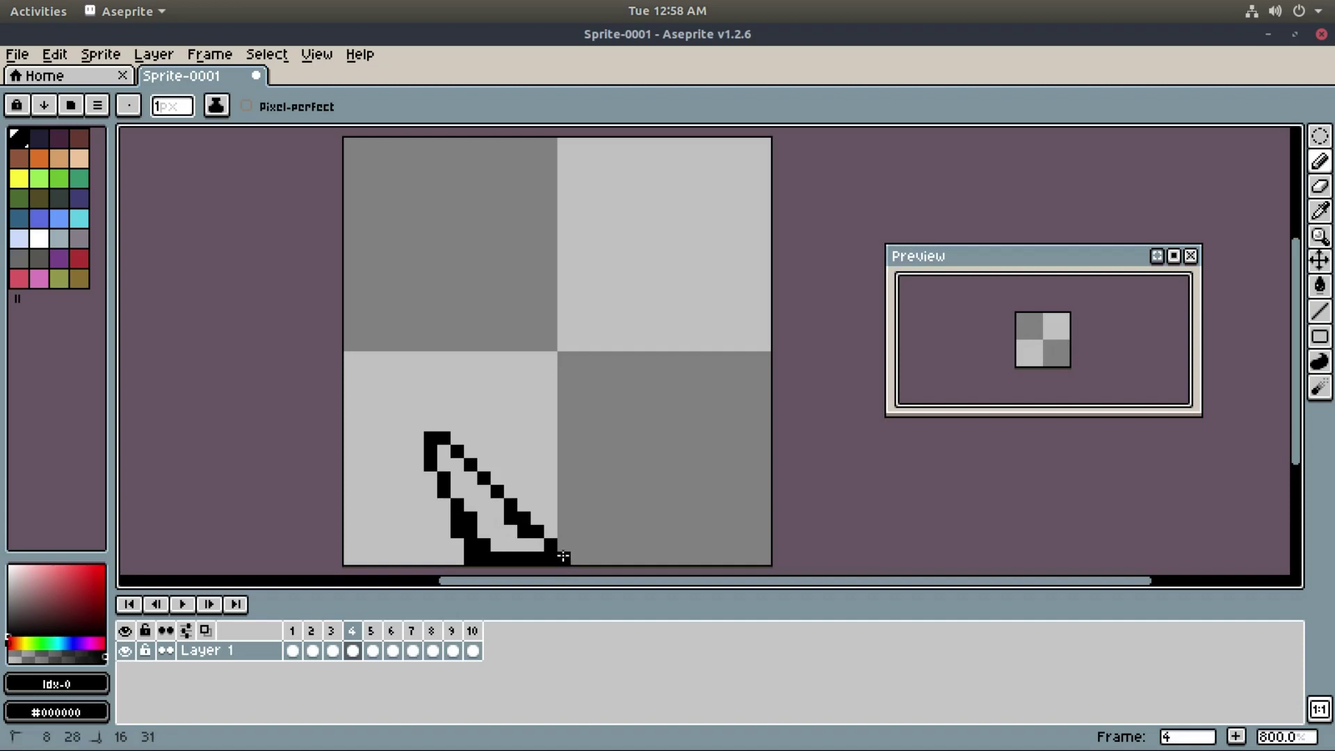
{"action": "left_click", "coordinate": [332, 631]}
{"action": "left_click", "coordinate": [358, 634]}
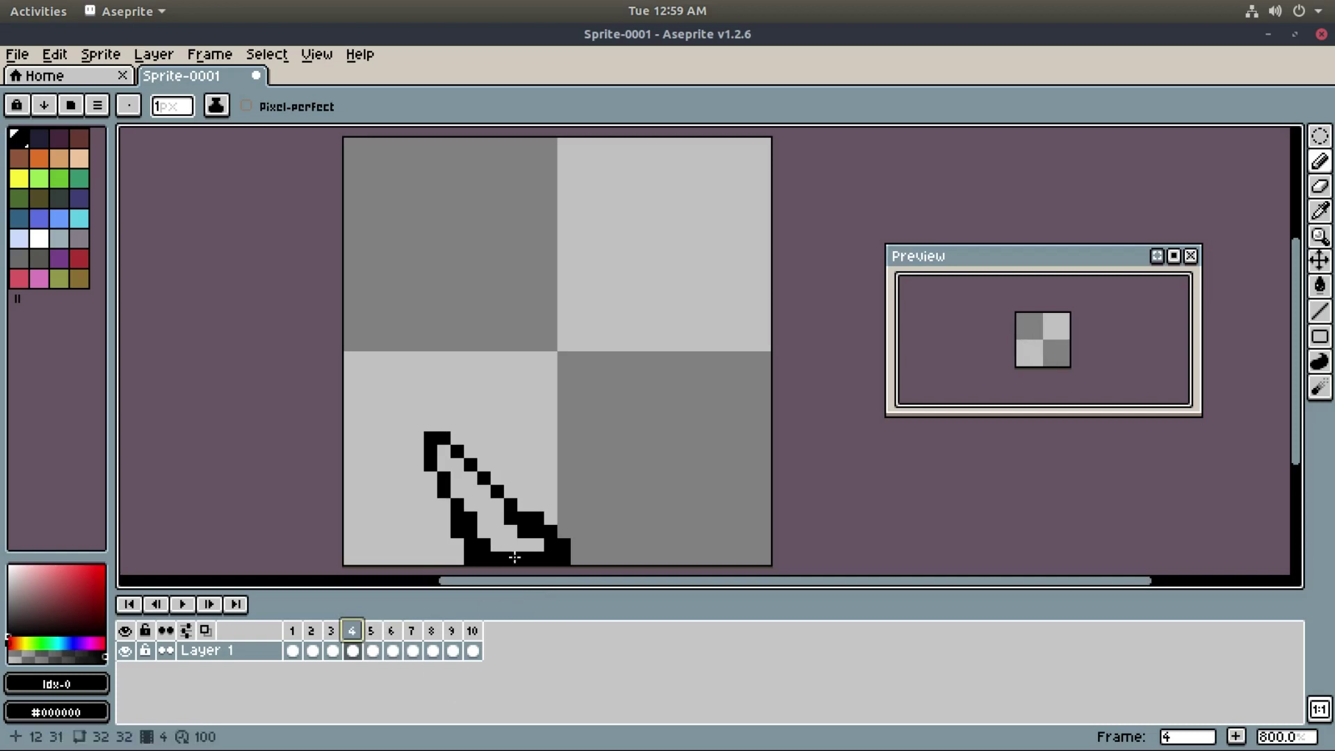
{"action": "key", "text": "e"}
{"action": "left_click", "coordinate": [524, 531]}
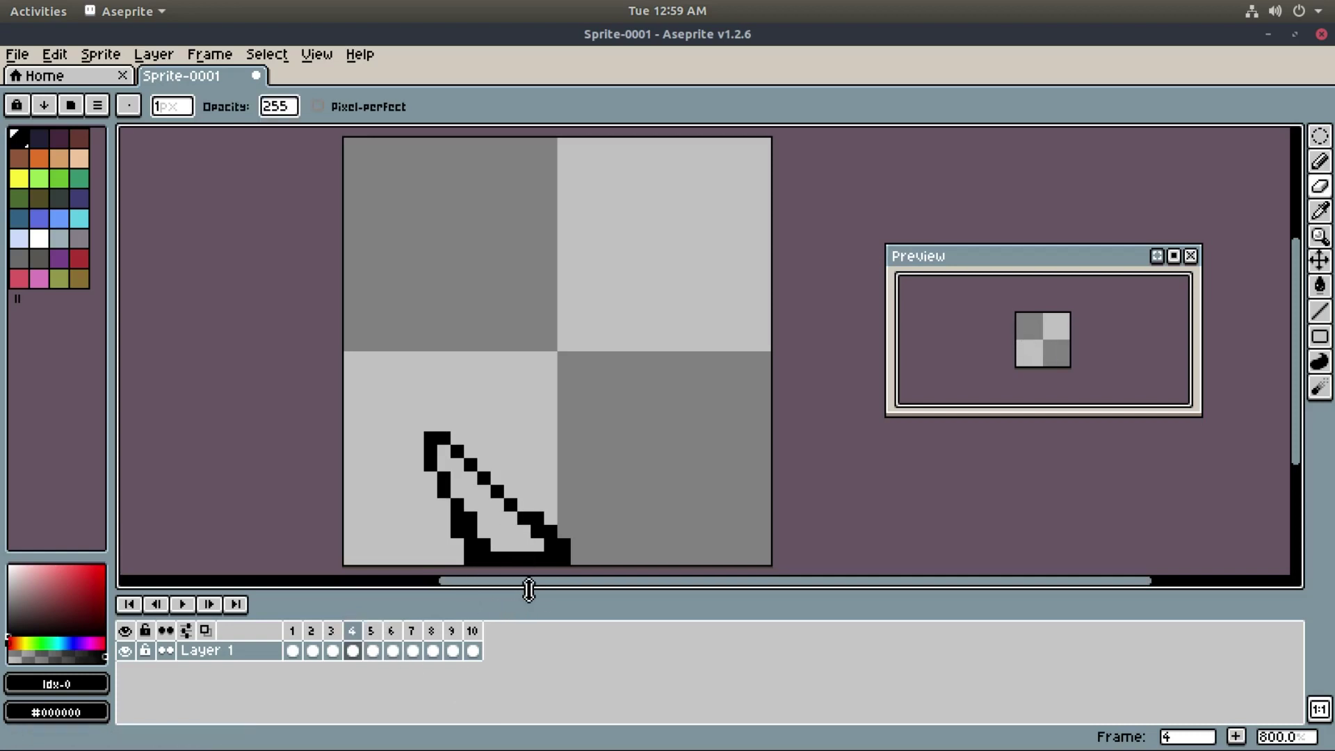
- Widen and thicken the flattened arch on frame 5 with the Pencil, then erase an extra pixel inside its foot
{"action": "left_click", "coordinate": [371, 631]}
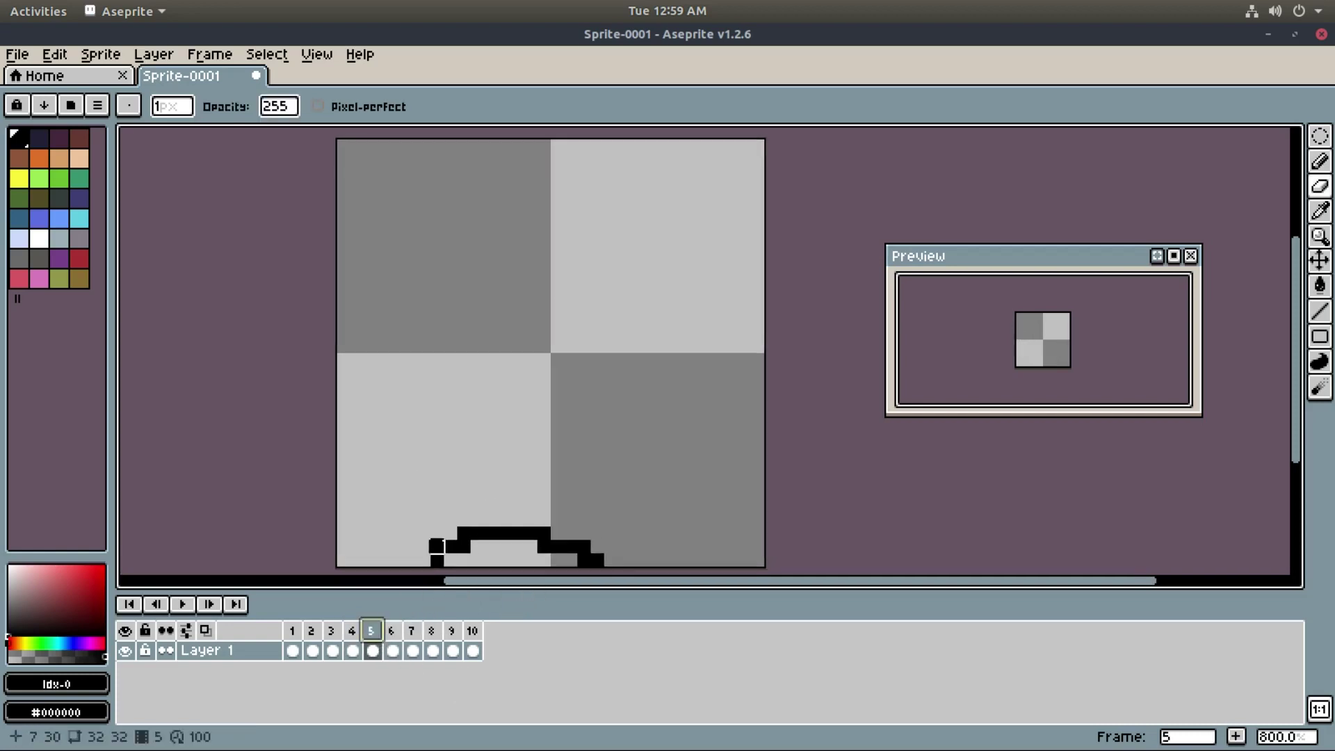
{"action": "key", "text": "b"}
{"action": "left_click", "coordinate": [463, 558]}
{"action": "left_click", "coordinate": [530, 546]}
{"action": "left_click", "coordinate": [570, 558]}
{"action": "left_click_drag", "start_coordinate": [597, 554], "coordinate": [616, 566]}
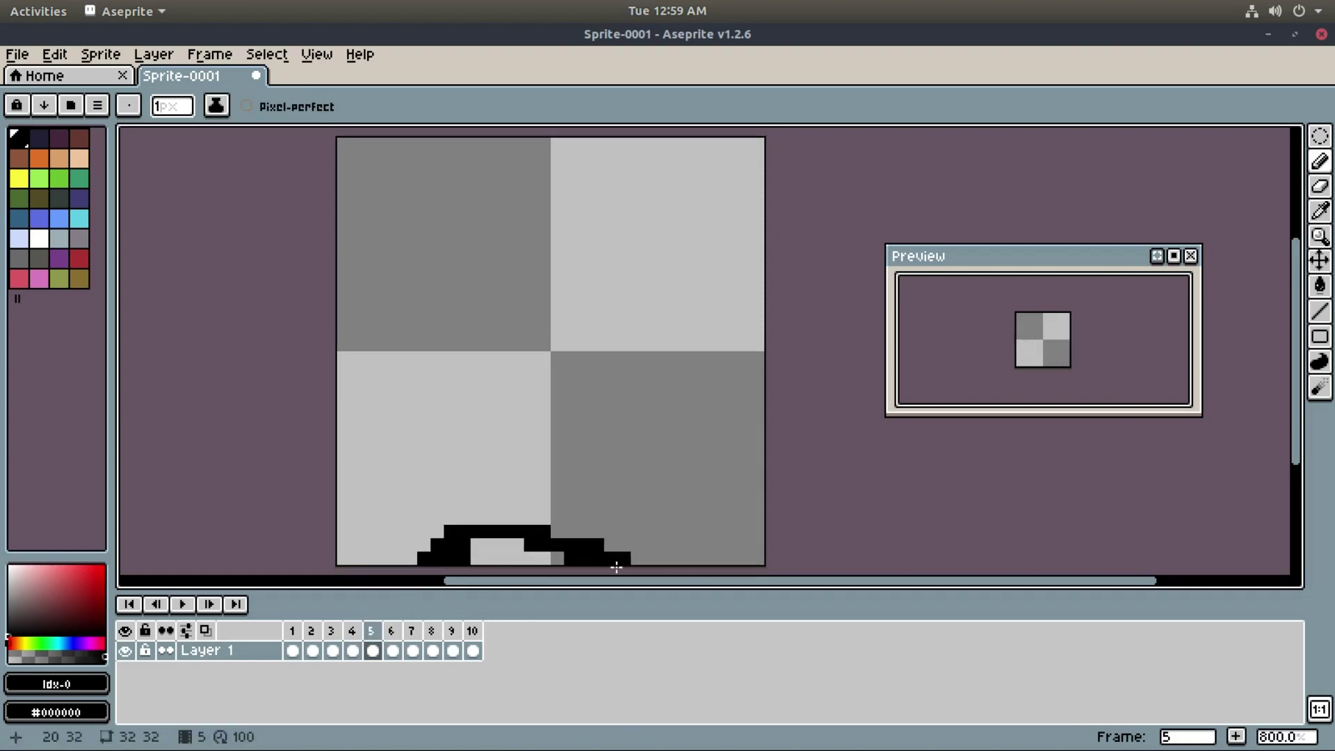
{"action": "key", "text": "e"}
{"action": "left_click", "coordinate": [467, 560]}
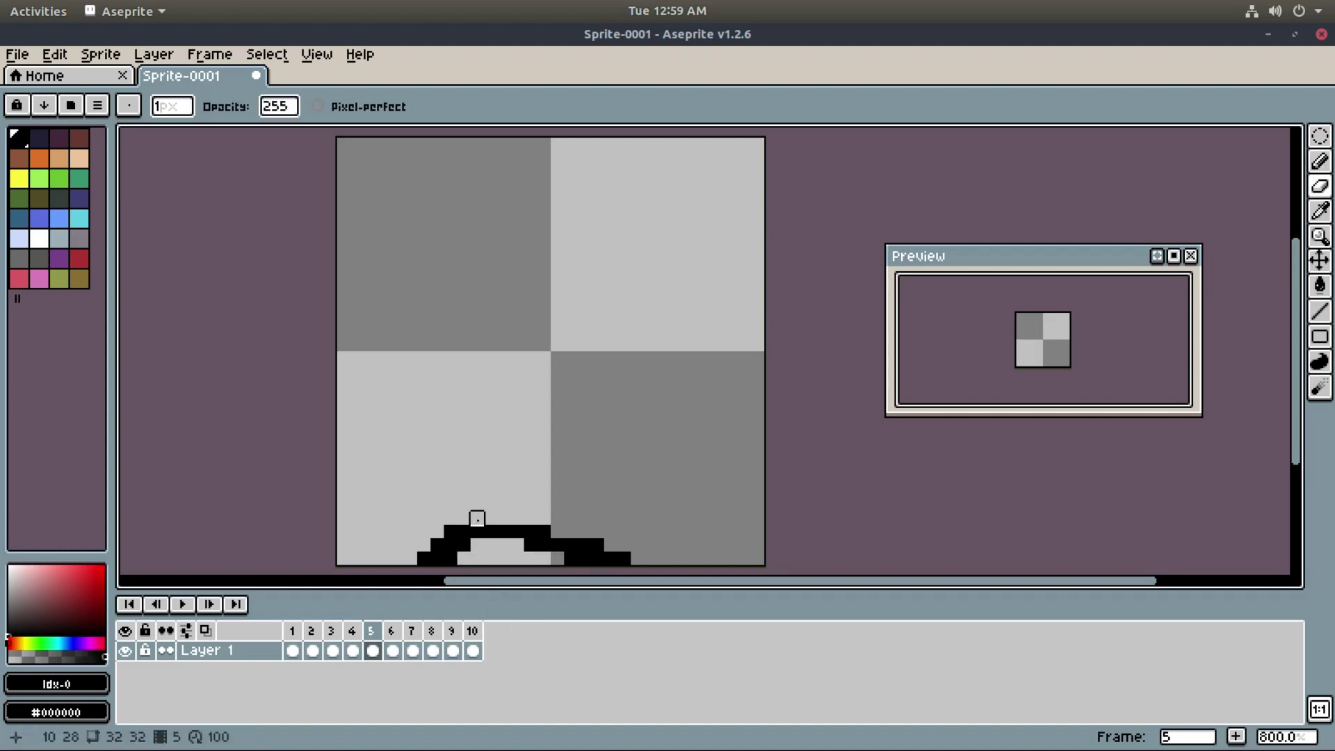
- Erase the doubled corner pixels of the outline on frame 6 and undo the last erasure on its steep edge
{"action": "left_click", "coordinate": [391, 631]}
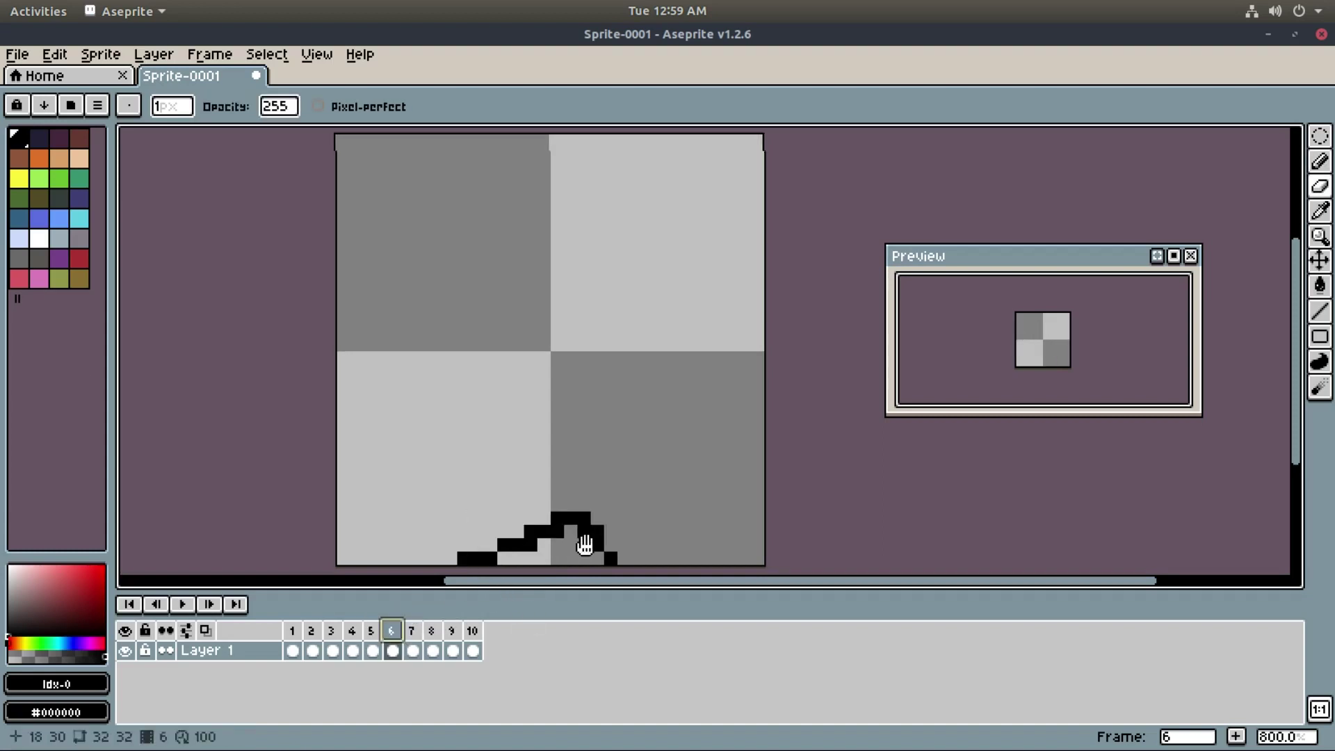
{"action": "left_click_drag", "start_coordinate": [556, 515], "coordinate": [519, 530]}
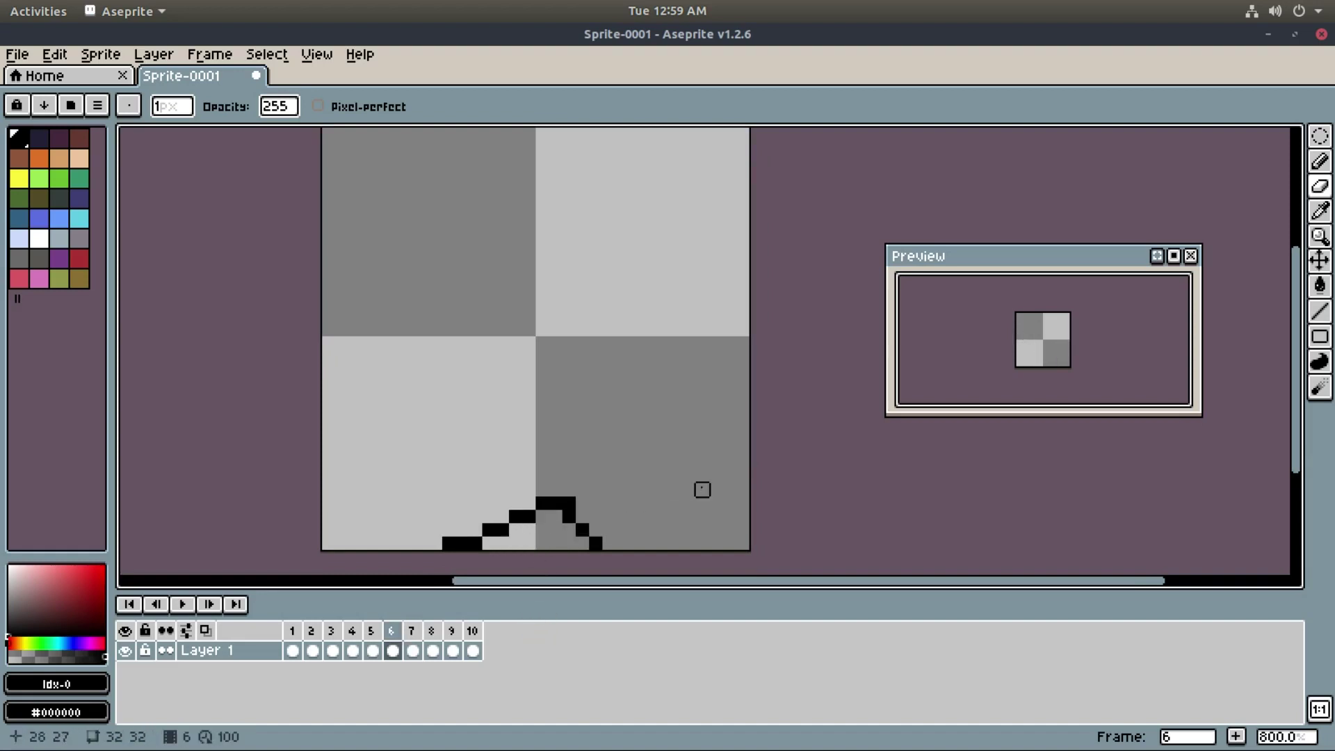
{"action": "key", "text": "ctrl+z"}
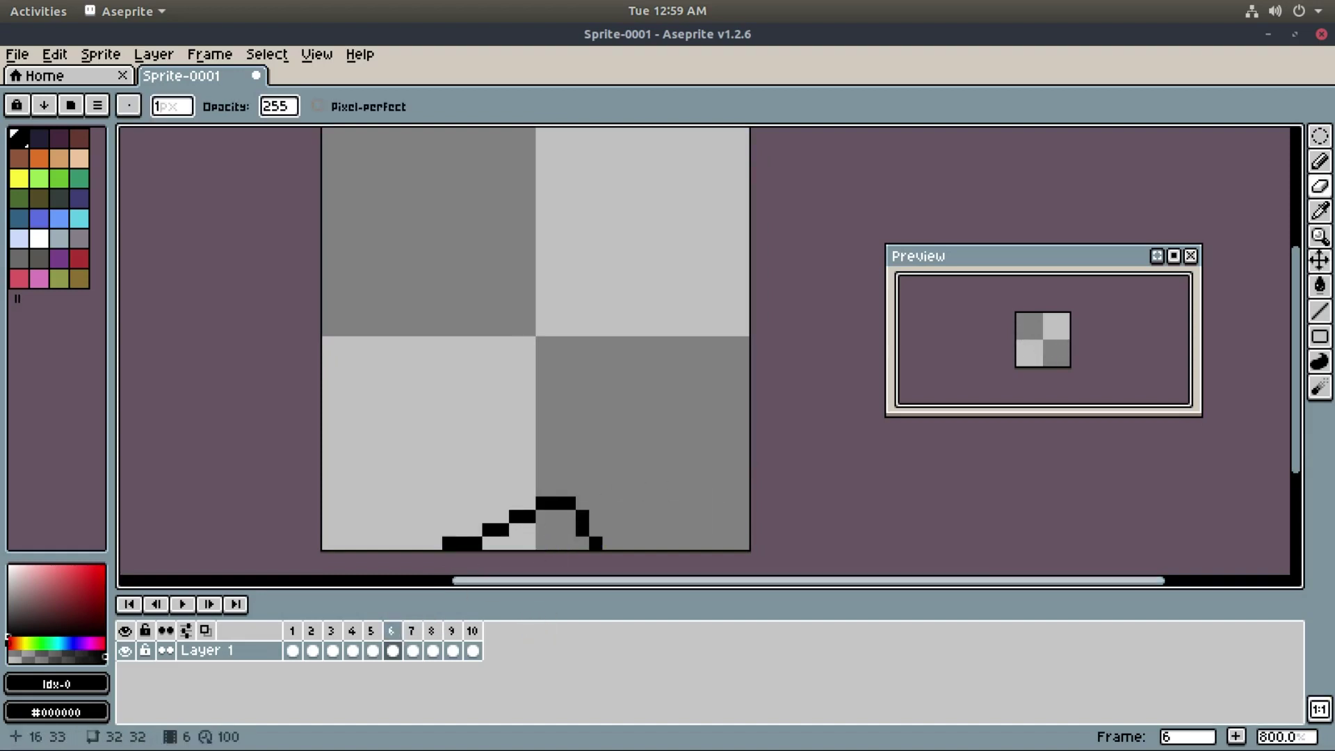
- Thin the outline on frame 7 by erasing the doubled corner pixels and the stray pixel at its upper tip
{"action": "left_click", "coordinate": [412, 631]}
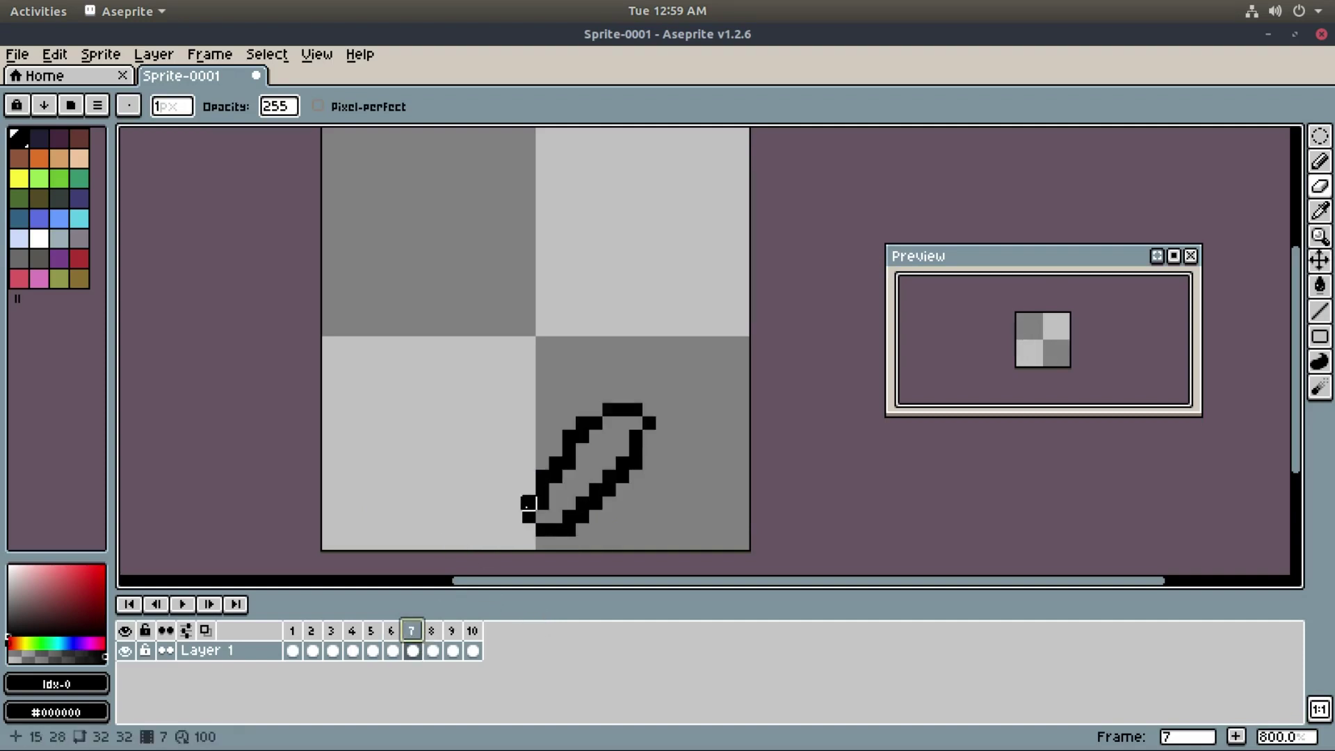
{"action": "key", "text": "ctrl+p"}
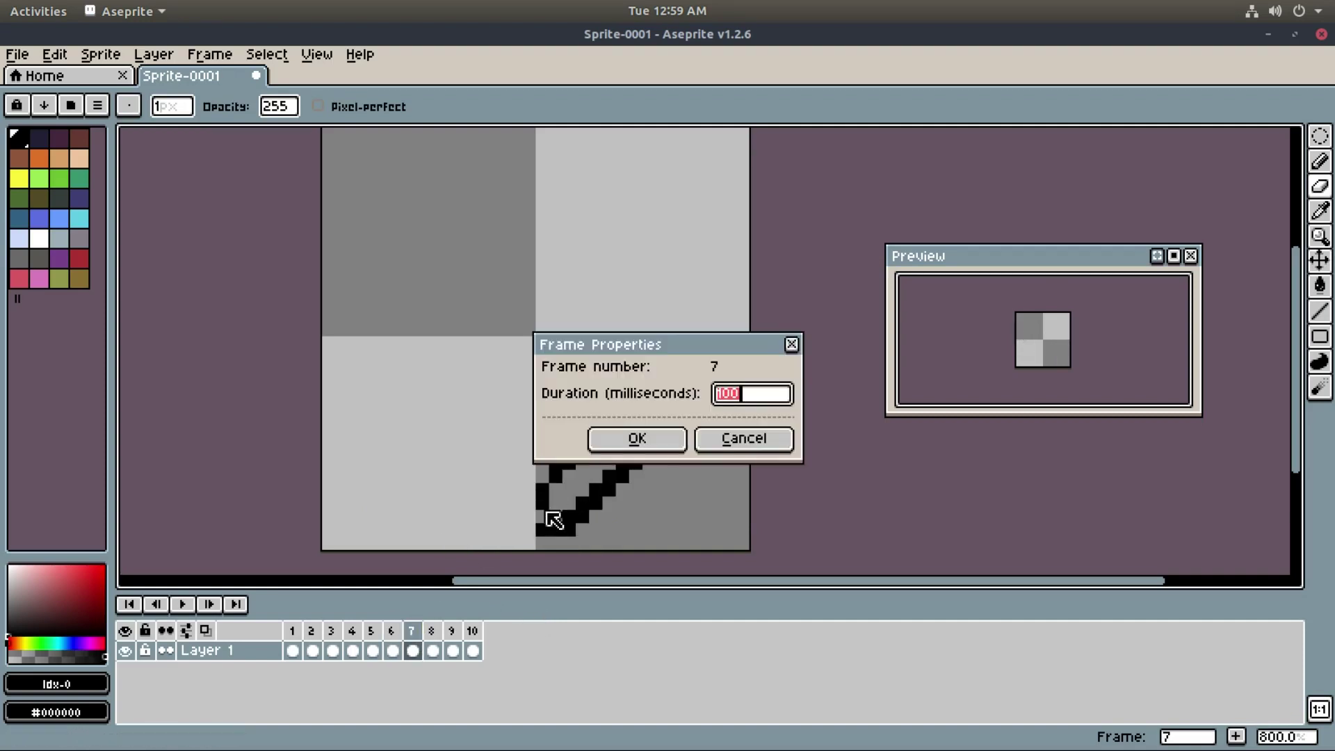
{"action": "left_click", "coordinate": [750, 445]}
{"action": "key", "text": "b"}
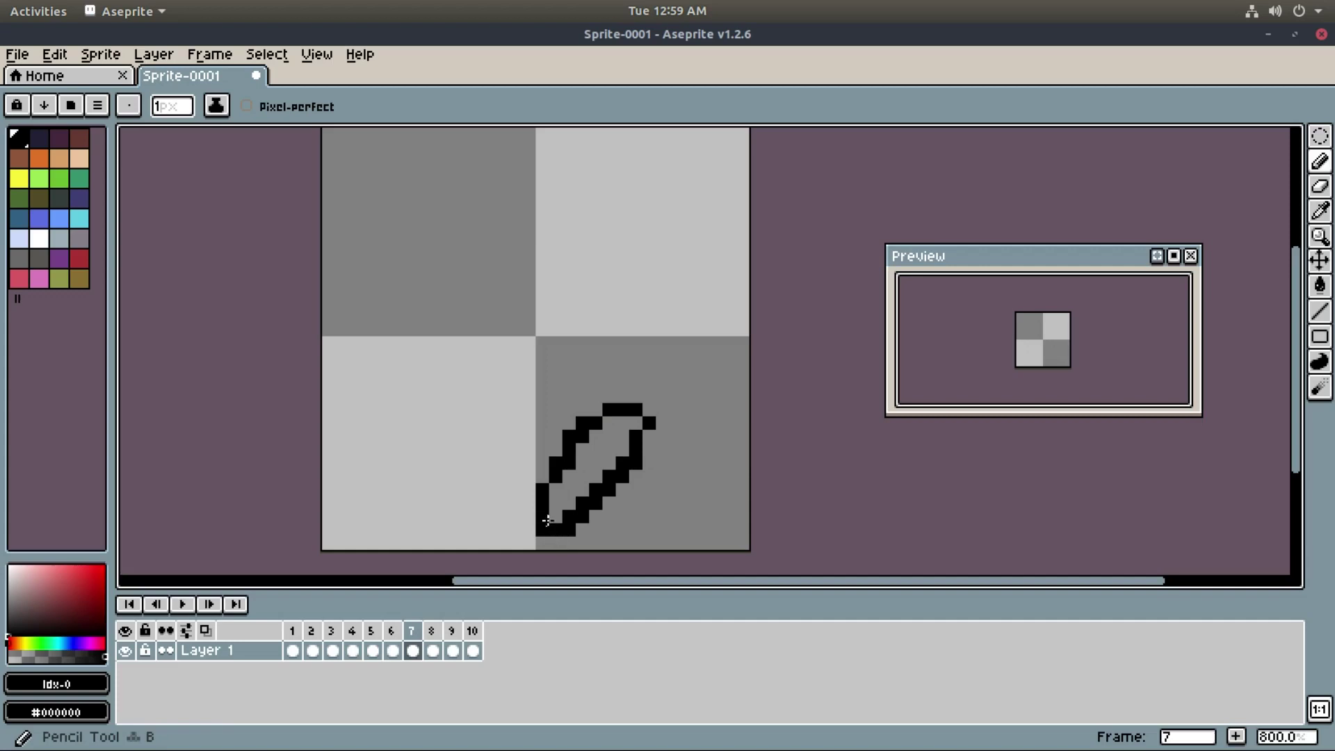
{"action": "key", "text": "e"}
{"action": "left_click_drag", "start_coordinate": [569, 529], "coordinate": [634, 462]}
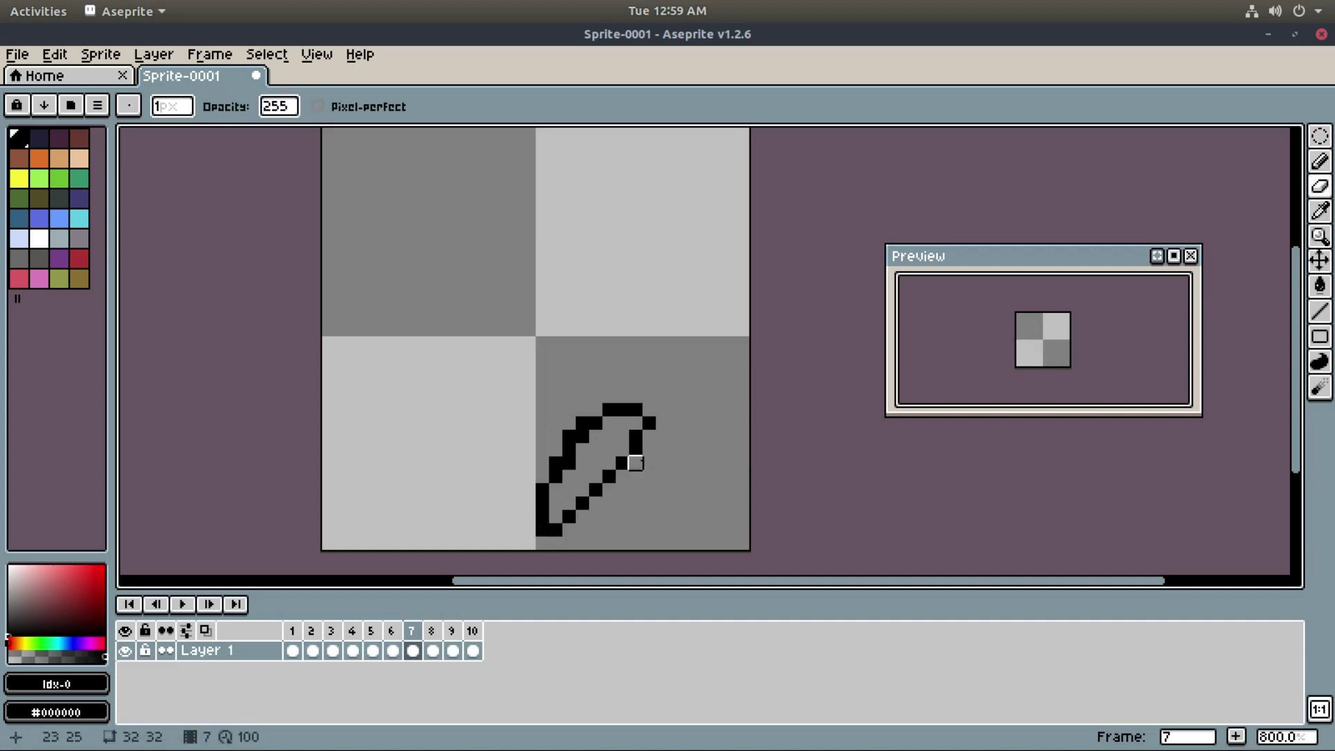
{"action": "left_click", "coordinate": [648, 423]}
{"action": "key", "text": "b"}
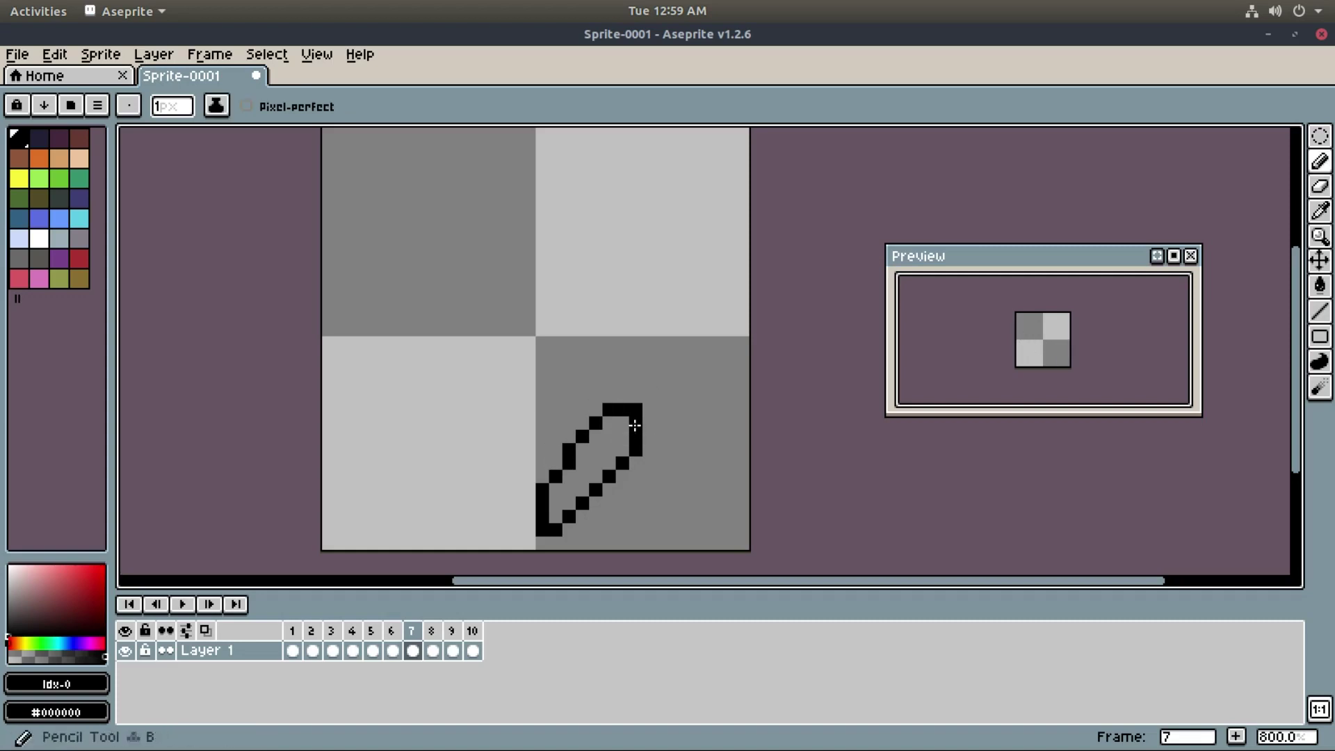
- Erase doubled corner pixels on frame 8's outline and reshape its upper tip into a clean corner with the Pencil and Eraser
{"action": "left_click", "coordinate": [431, 631]}
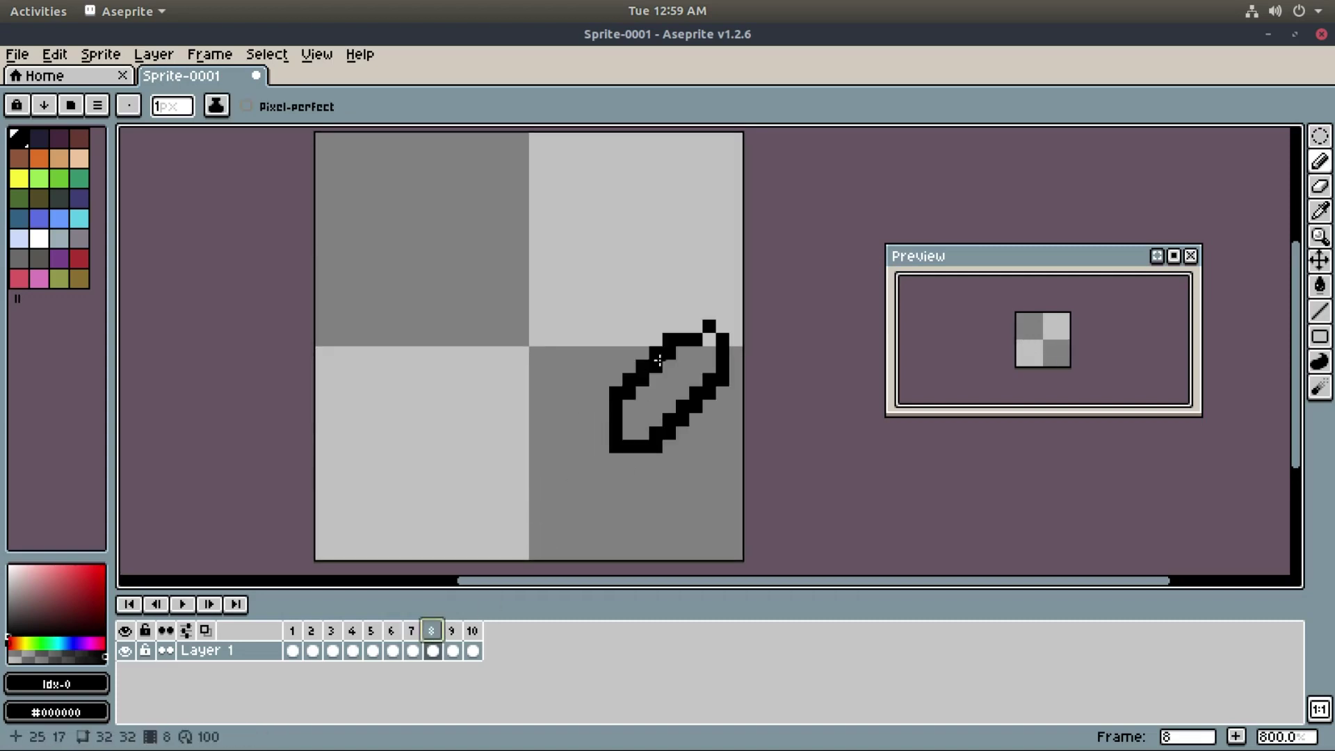
{"action": "key", "text": "e"}
{"action": "left_click", "coordinate": [616, 393]}
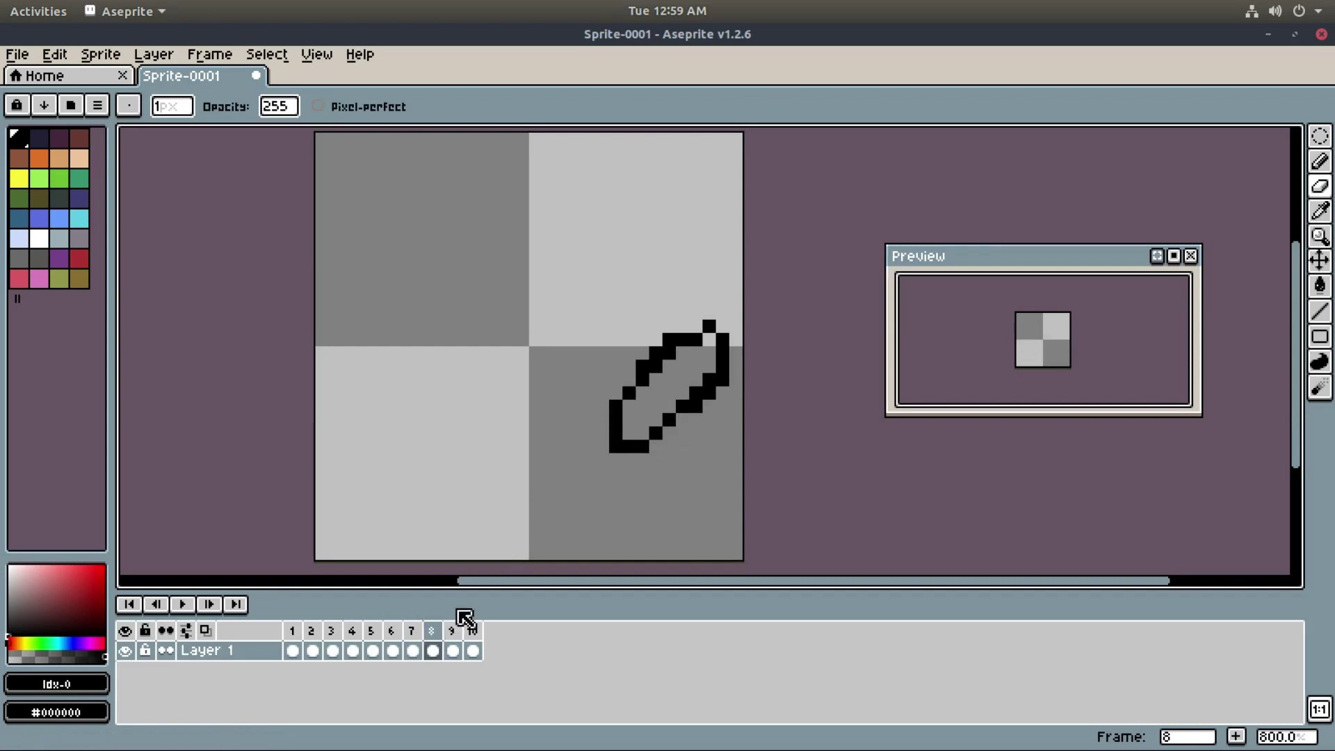
{"action": "key", "text": "b"}
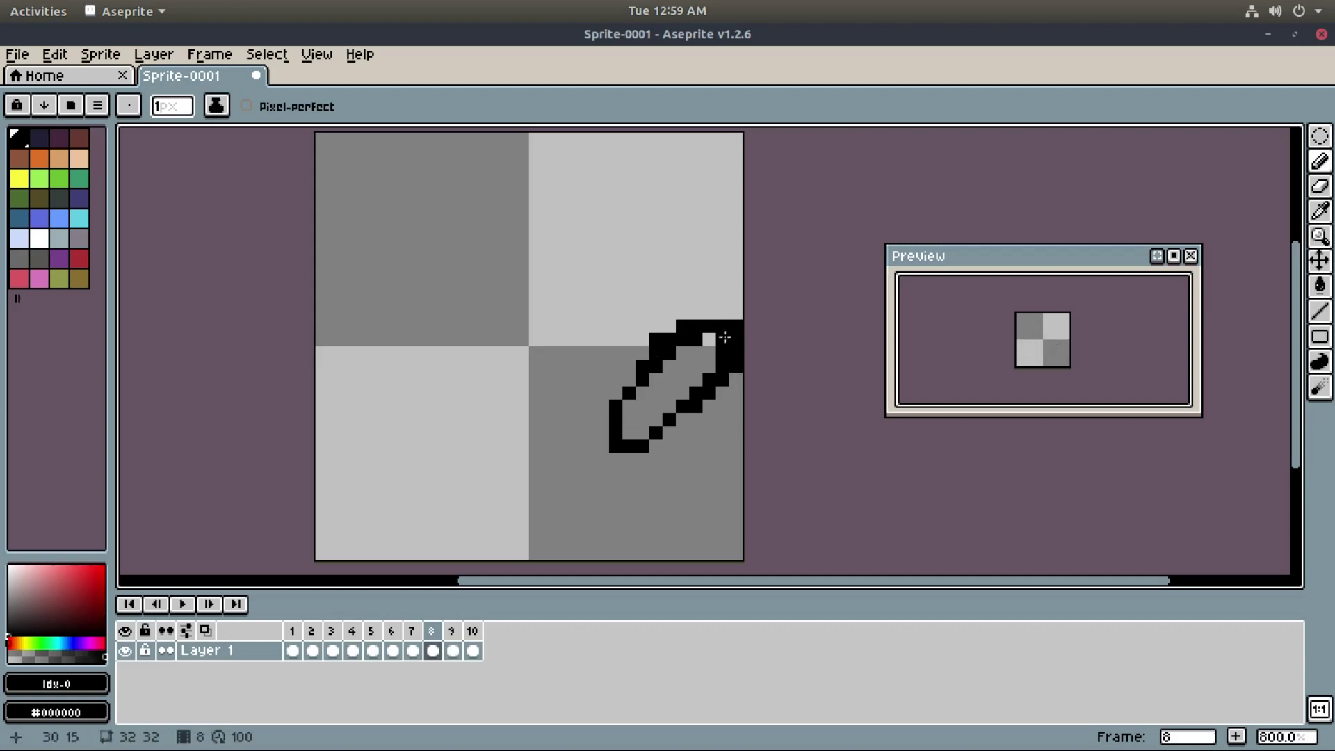
{"action": "key", "text": "e"}
{"action": "left_click_drag", "start_coordinate": [736, 321], "coordinate": [735, 372]}
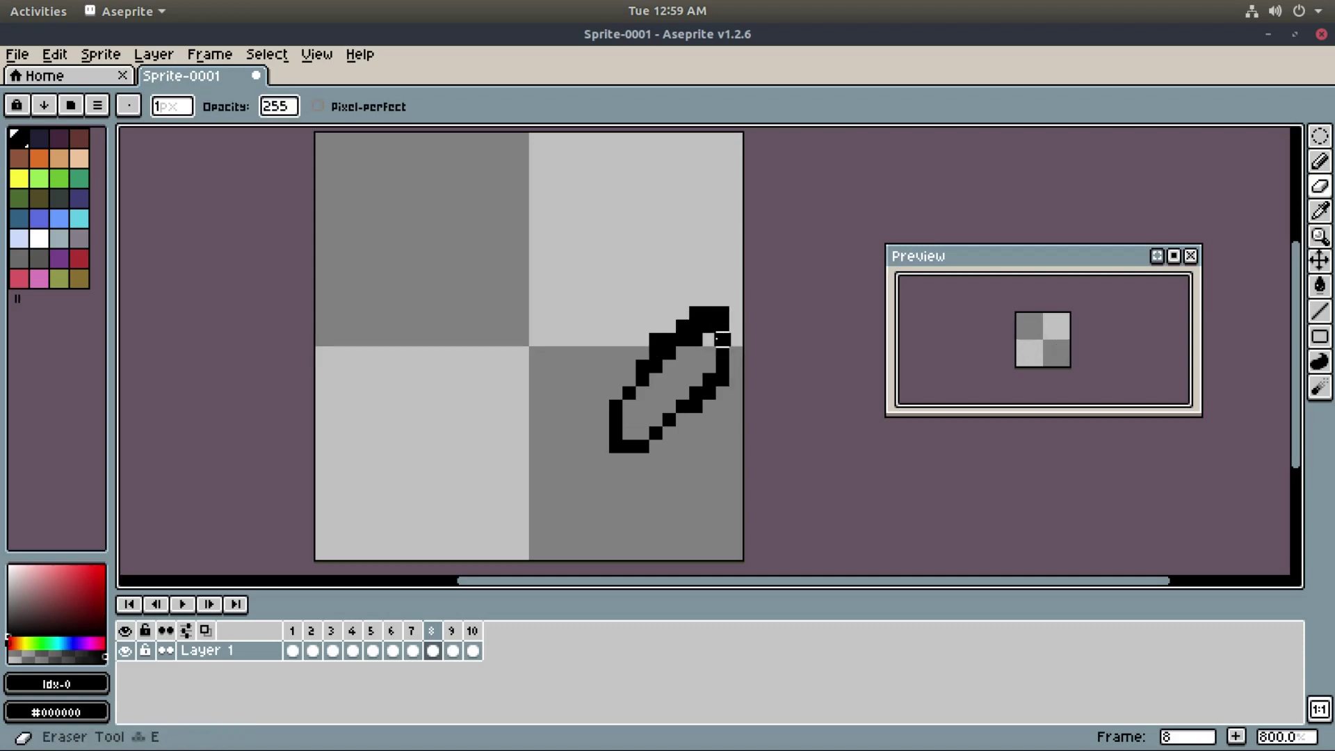
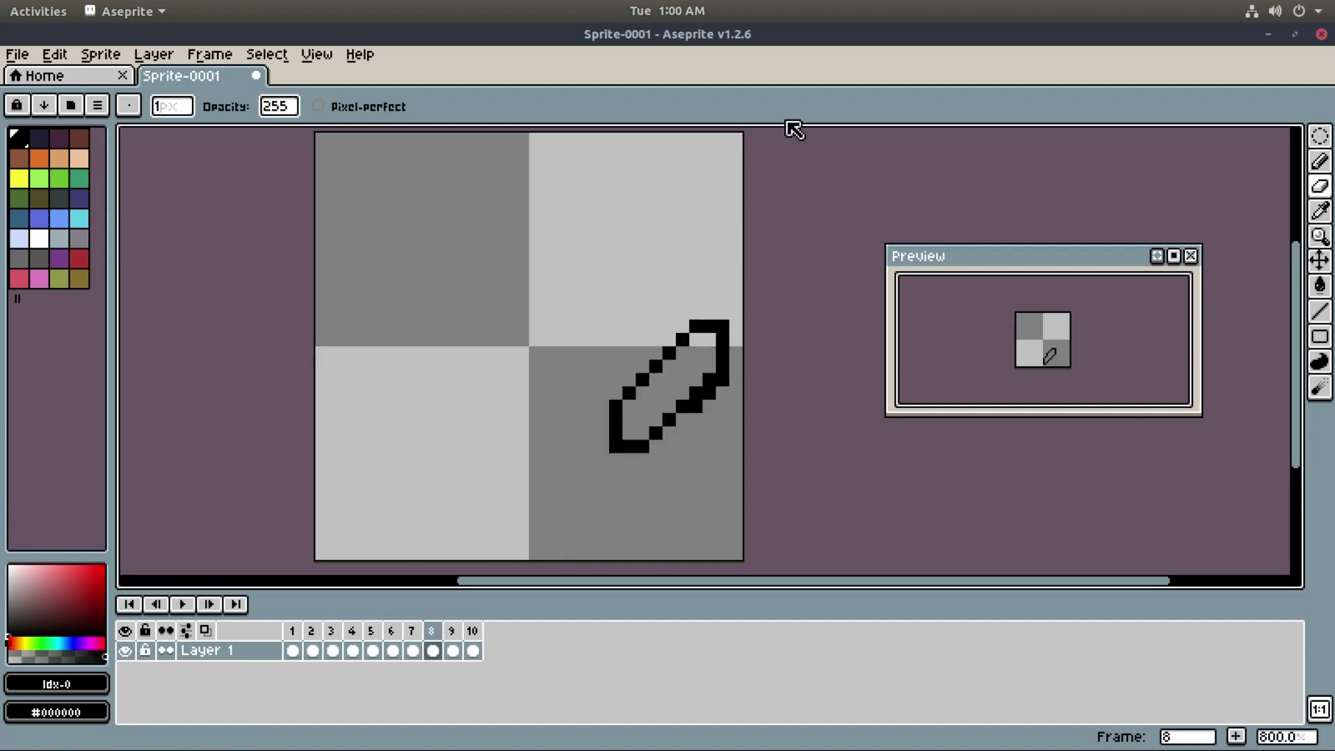
{"action": "left_click", "coordinate": [695, 326]}
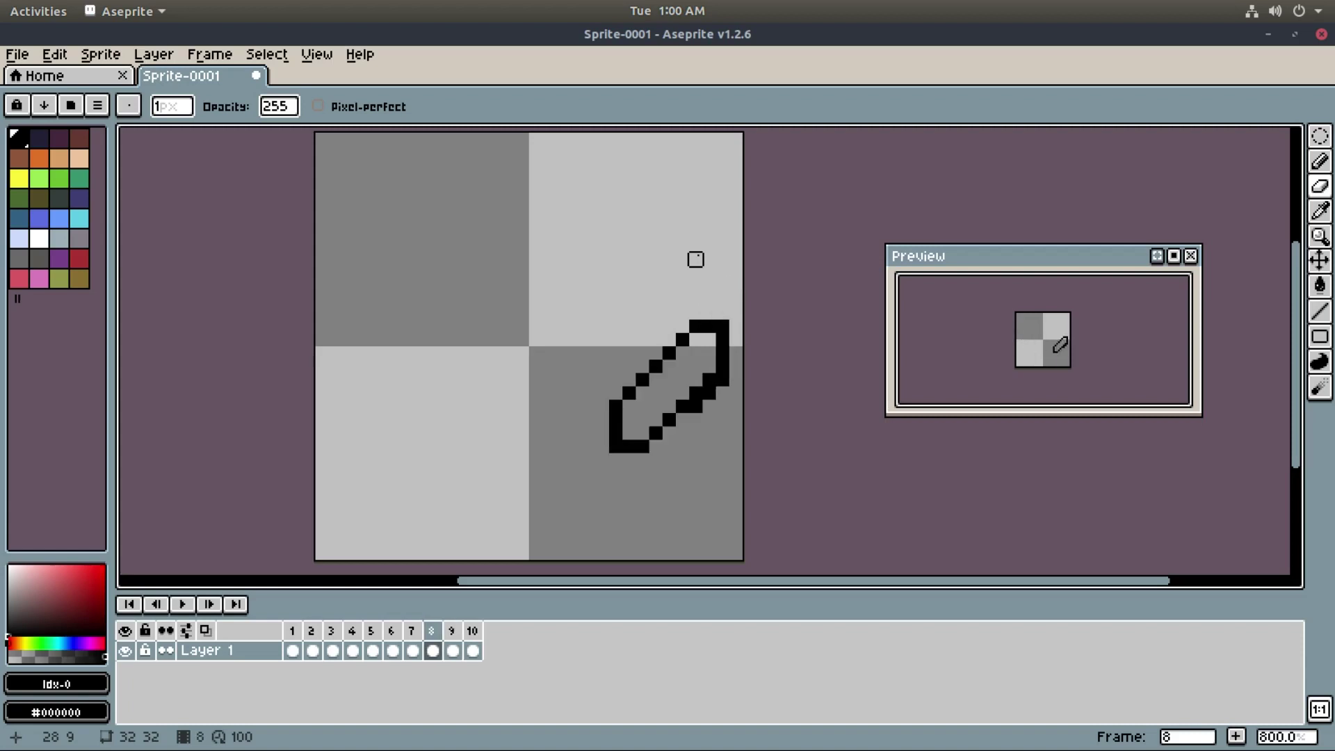
- Play the animation from the first frame, shorten the constant duration of all ten frames, and play it again
{"action": "left_click", "coordinate": [129, 603]}
{"action": "left_click", "coordinate": [182, 603]}
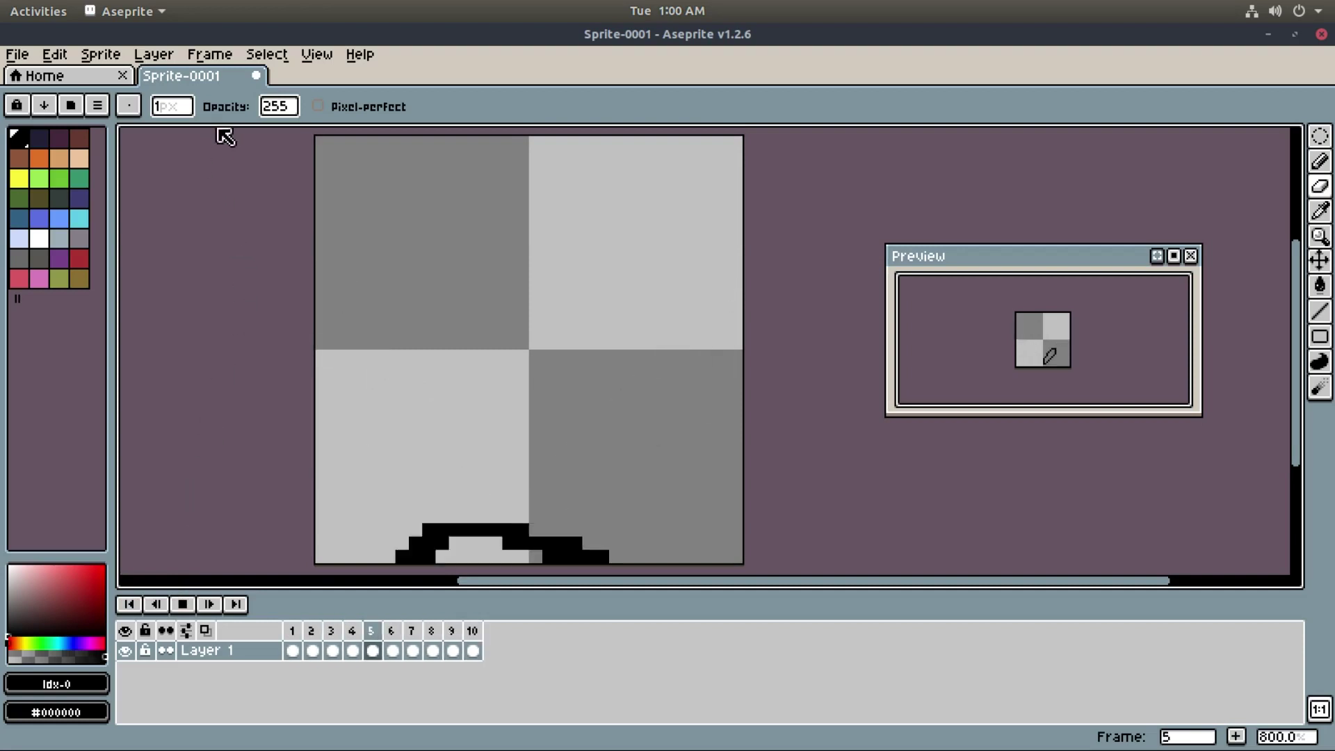
{"action": "left_click", "coordinate": [222, 54]}
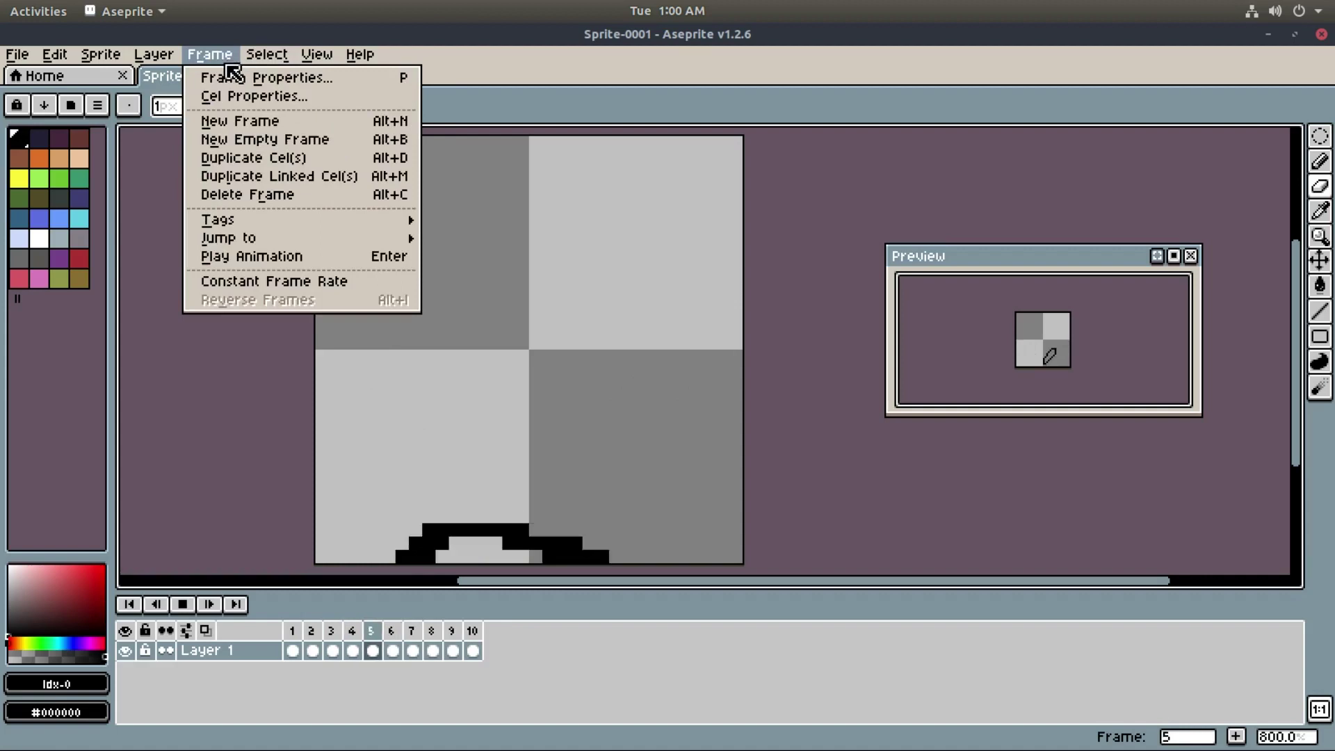
{"action": "left_click", "coordinate": [250, 281]}
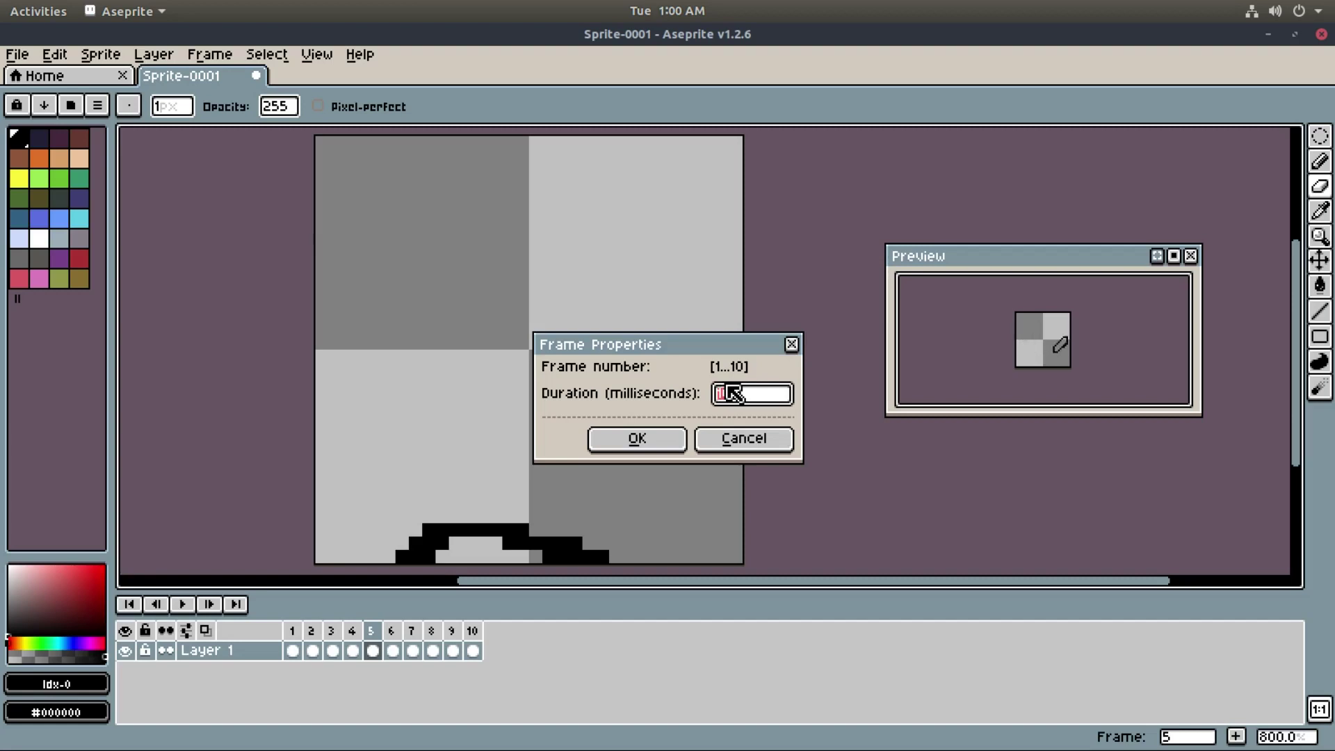
{"action": "left_click", "coordinate": [636, 443]}
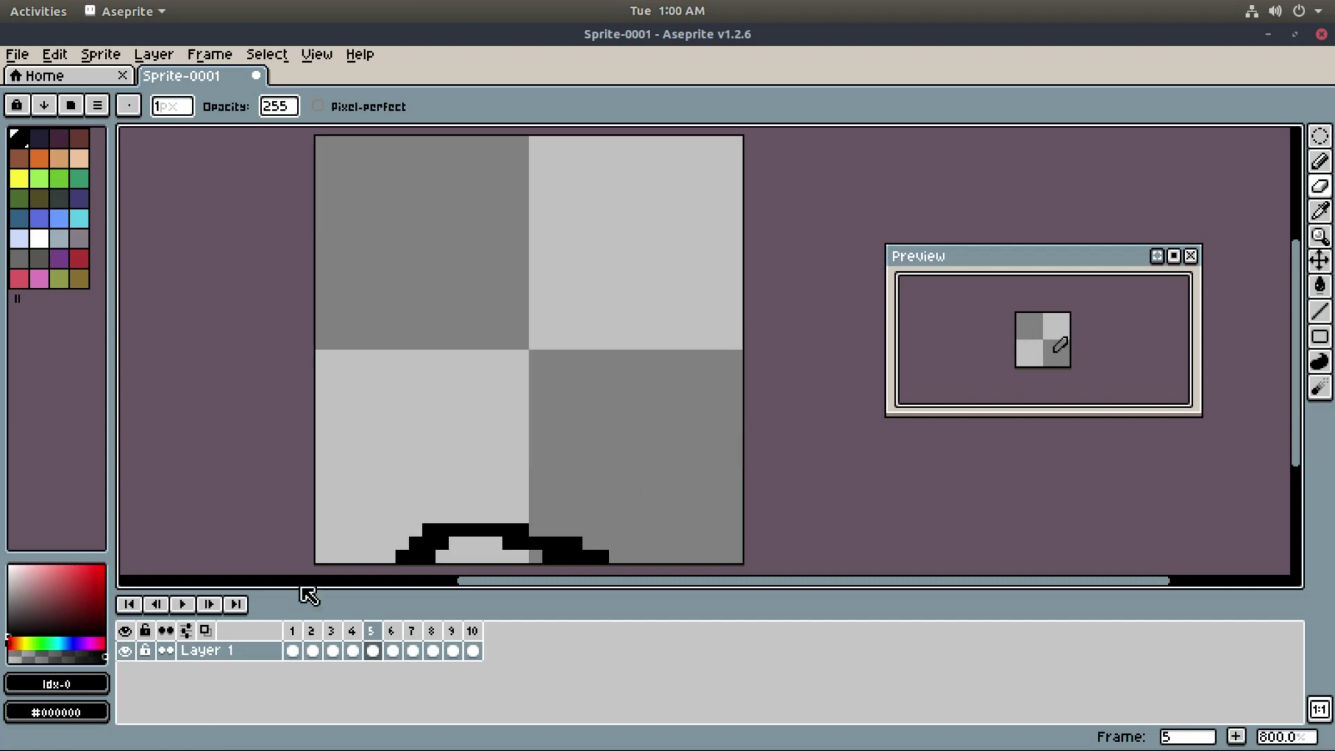
{"action": "left_click", "coordinate": [182, 604]}
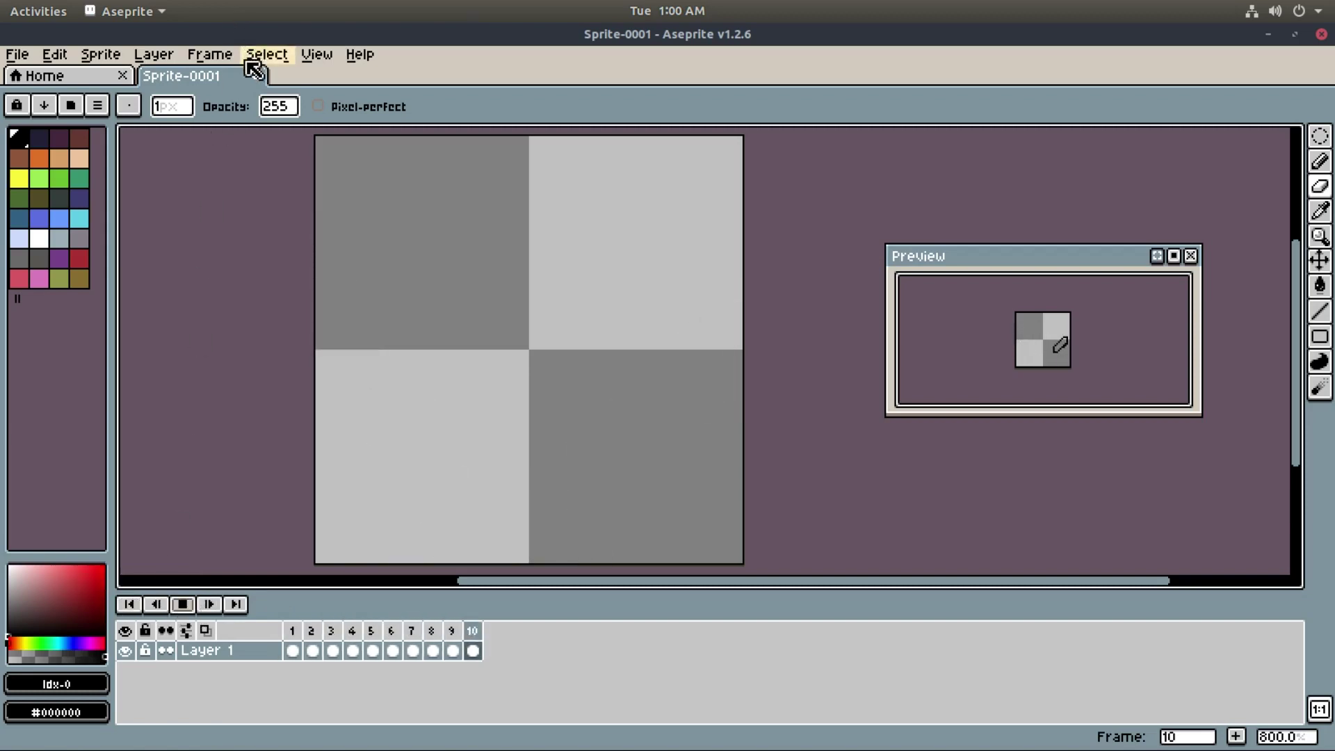
- Set the duration of all ten frames to 60 milliseconds and play the animation
{"action": "left_click", "coordinate": [267, 54]}
{"action": "left_click", "coordinate": [209, 54]}
{"action": "left_click", "coordinate": [252, 256]}
{"action": "key", "text": "p"}
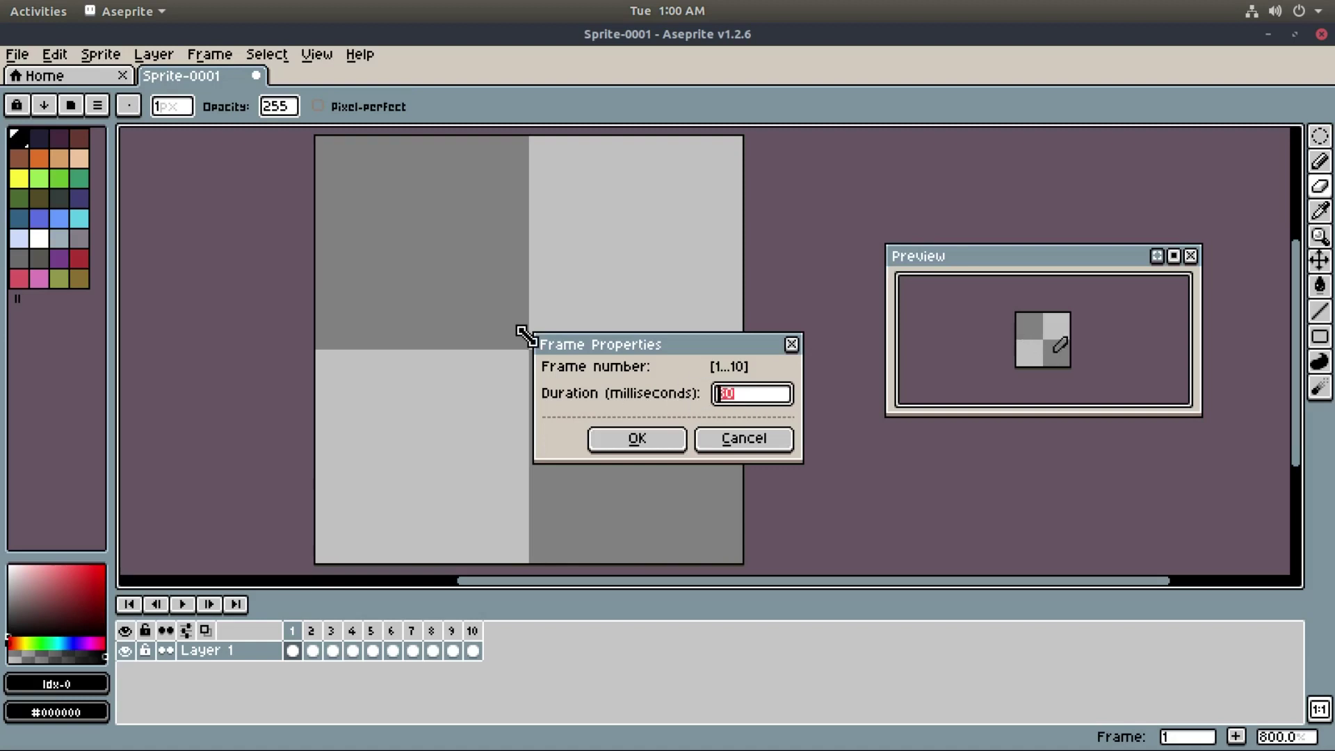
{"action": "type", "text": "60"}
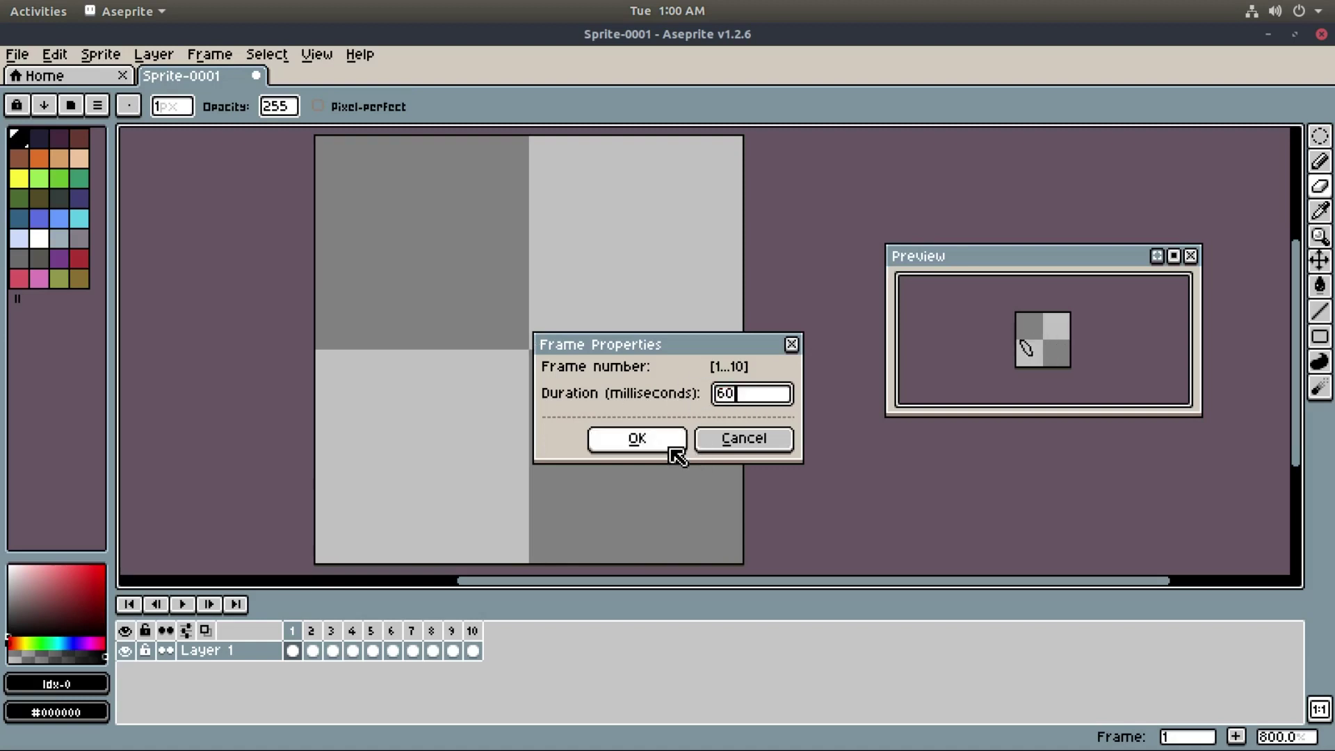
{"action": "left_click", "coordinate": [673, 445]}
{"action": "left_click", "coordinate": [184, 605]}
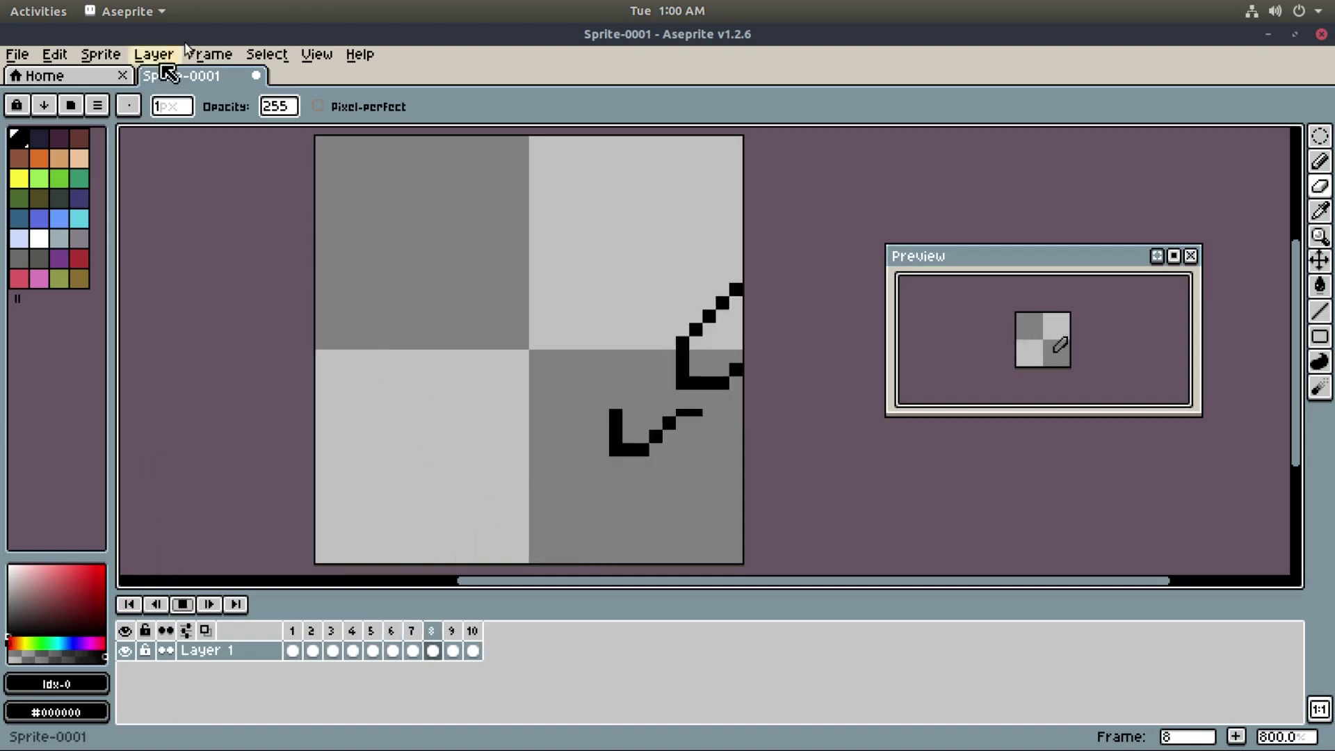
- Set the duration of all ten frames to 75 milliseconds and play the animation to check its speed
{"action": "left_click", "coordinate": [209, 55]}
{"action": "key", "text": "p"}
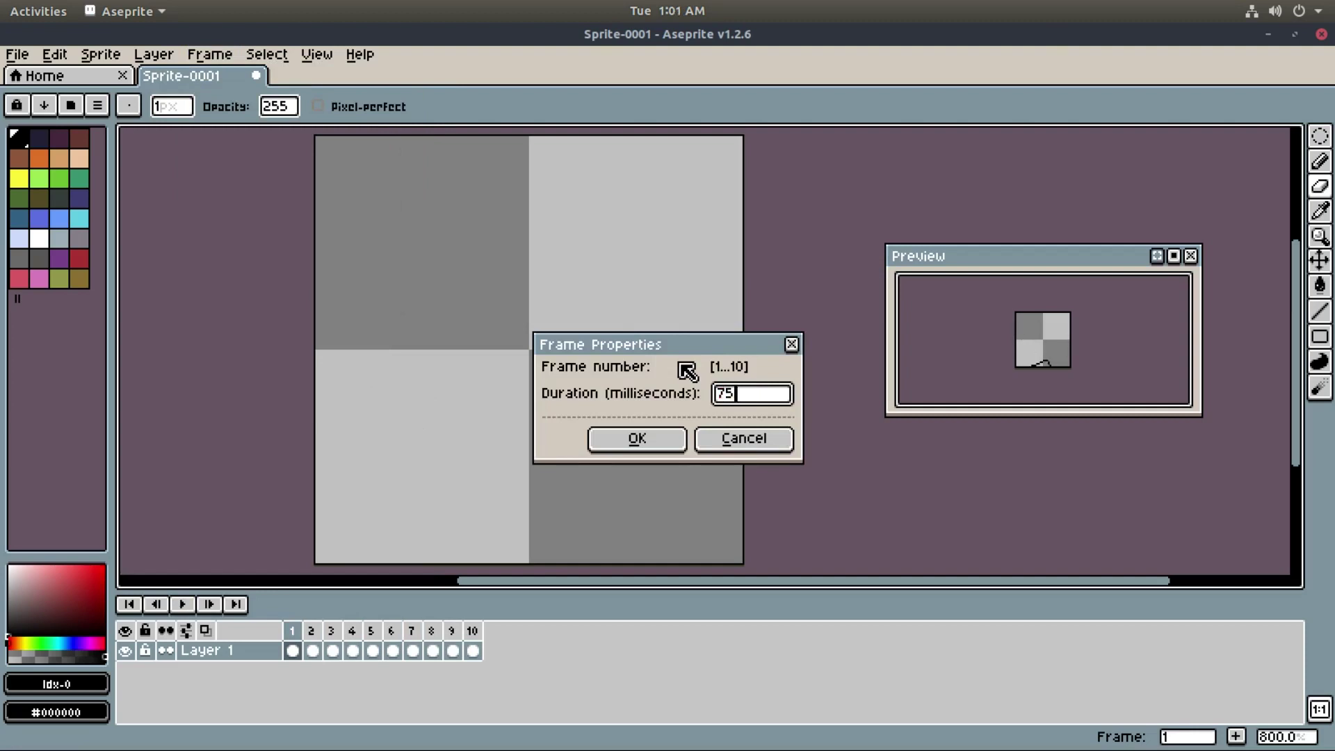
{"action": "type", "text": "75"}
{"action": "key", "text": "Return"}
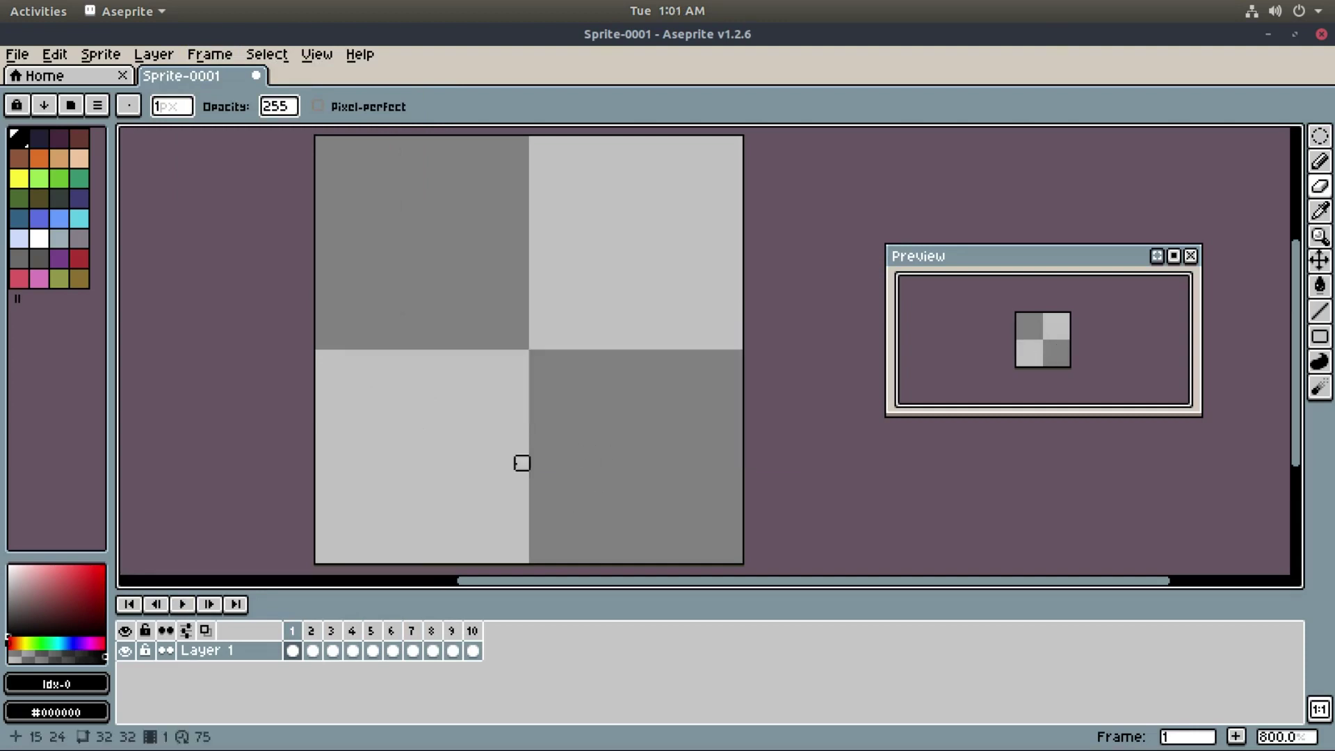
{"action": "left_click", "coordinate": [183, 604]}
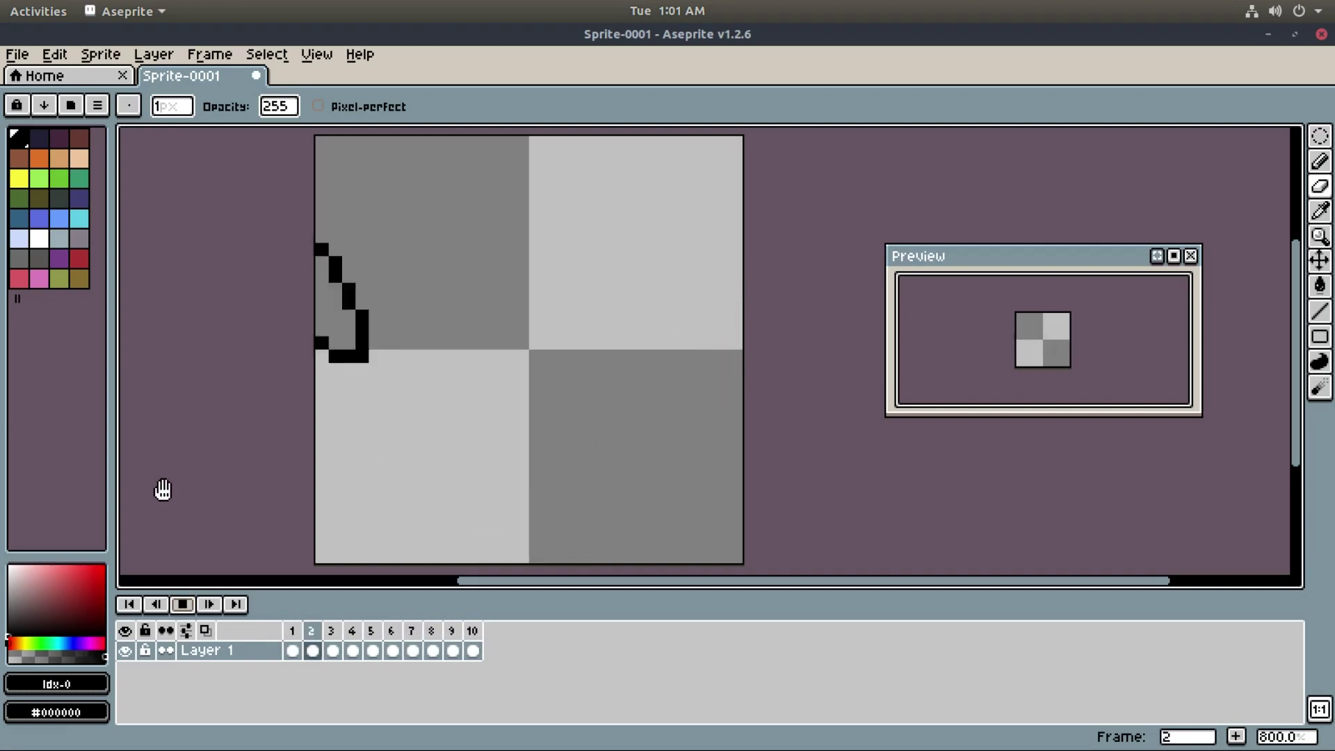
- Stop the playback, mix a strong red (HSV 0°, 82%, 85%) and fill the outlined shape on frame 3 with the Paint Bucket
{"action": "left_click", "coordinate": [182, 604]}
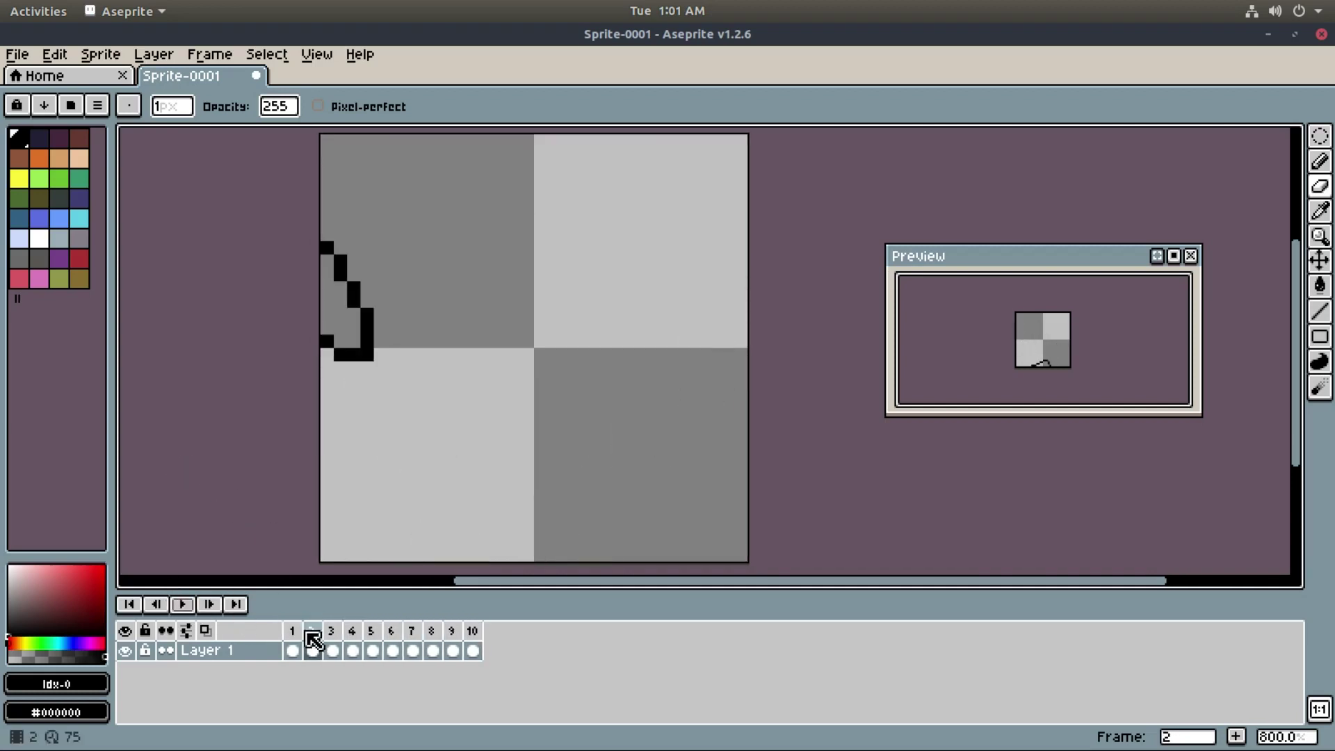
{"action": "left_click", "coordinate": [337, 633]}
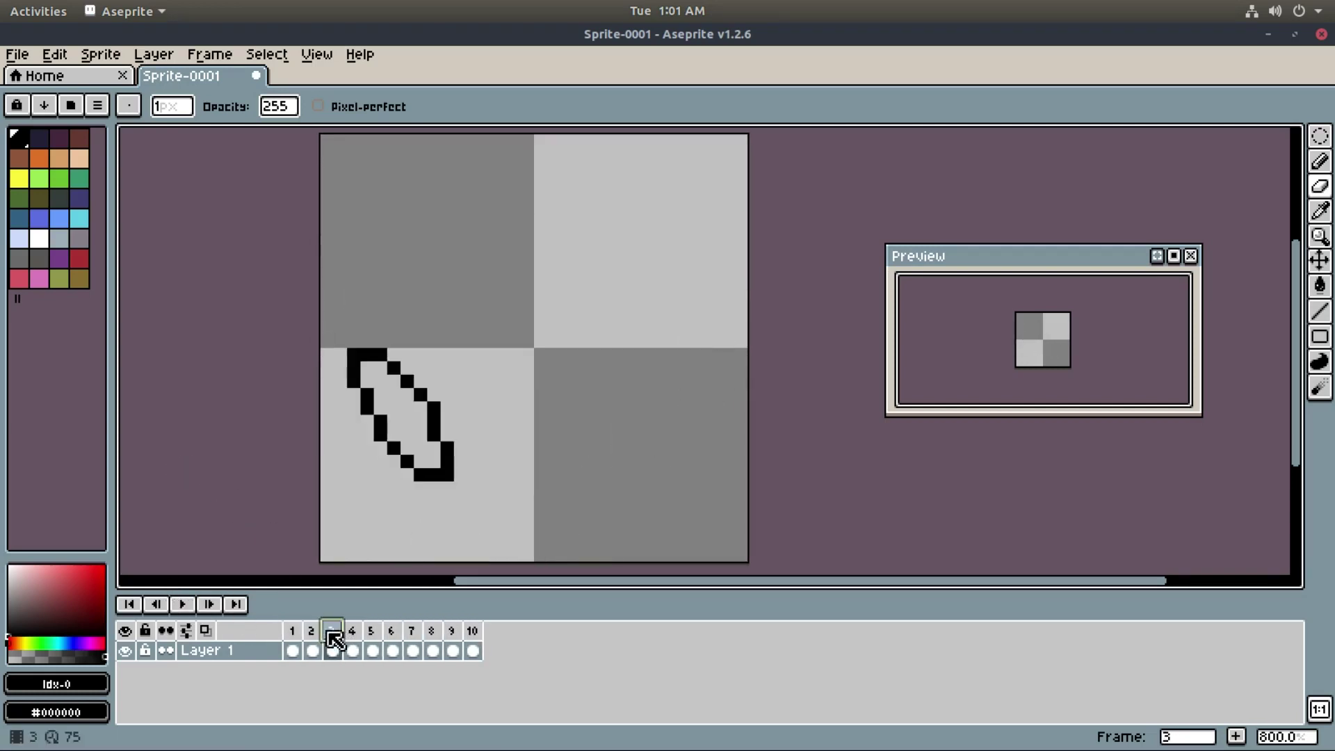
{"action": "left_click", "coordinate": [80, 218]}
{"action": "left_click_drag", "start_coordinate": [84, 567], "coordinate": [81, 580]}
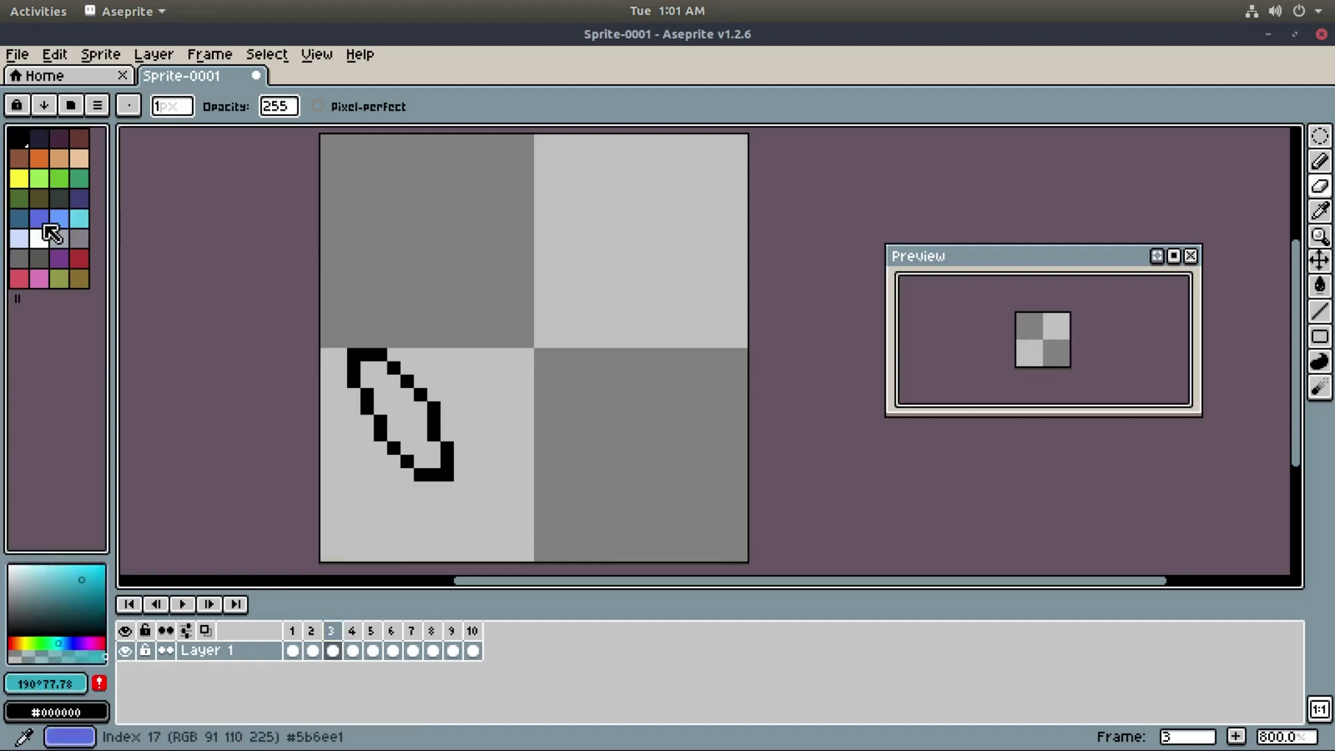
{"action": "left_click_drag", "start_coordinate": [66, 643], "coordinate": [9, 643]}
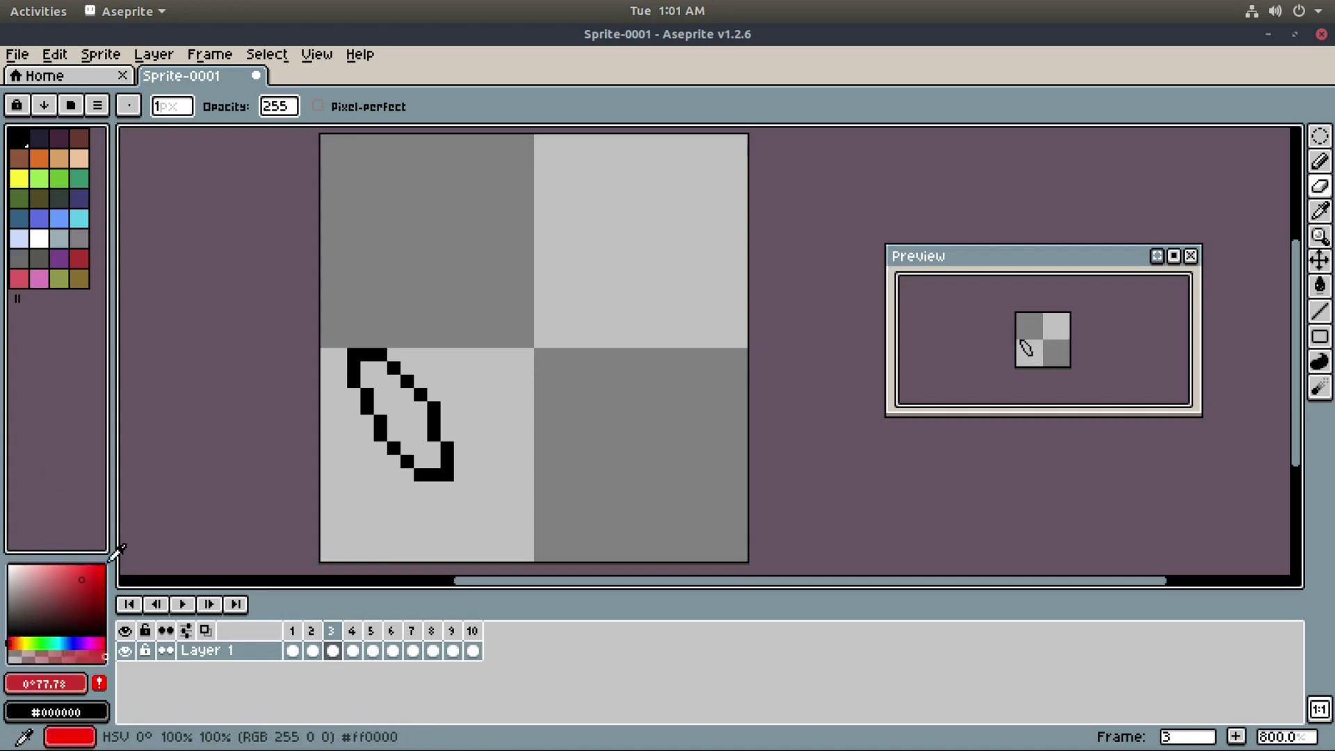
{"action": "left_click", "coordinate": [87, 572]}
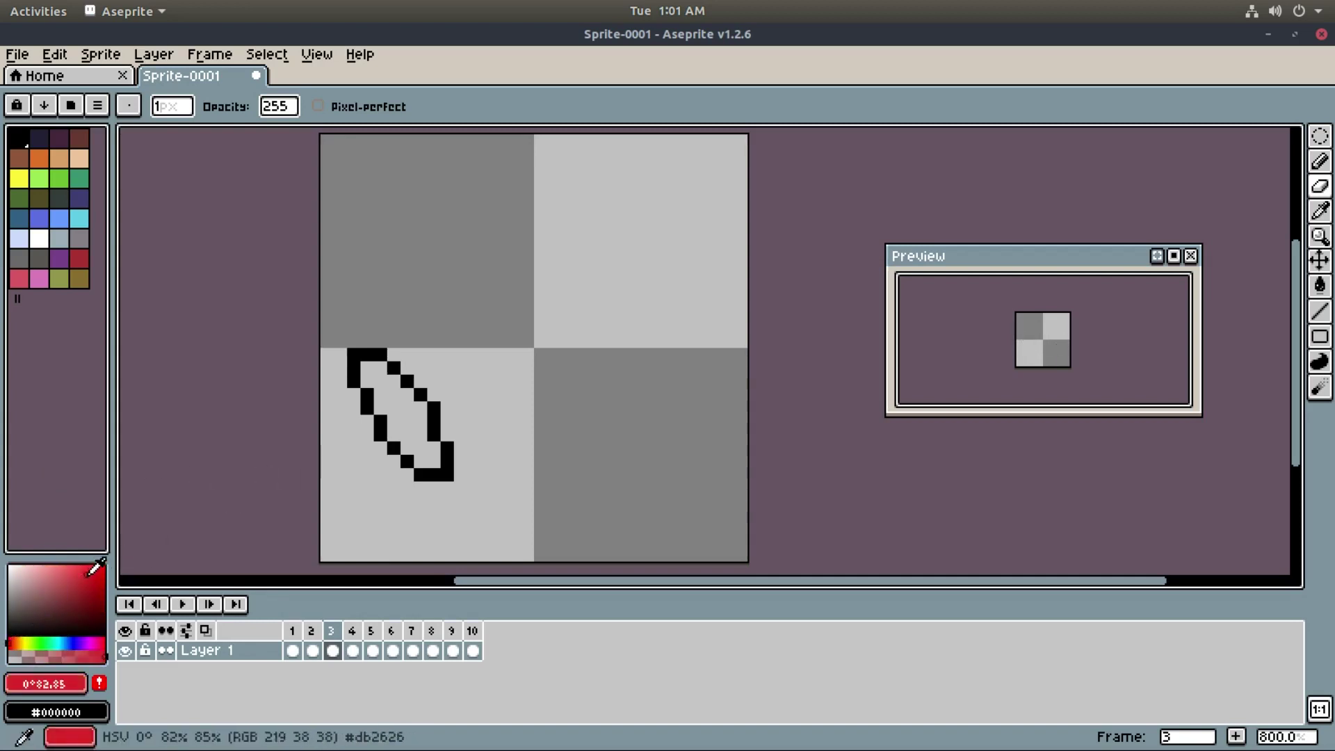
{"action": "key", "text": "b"}
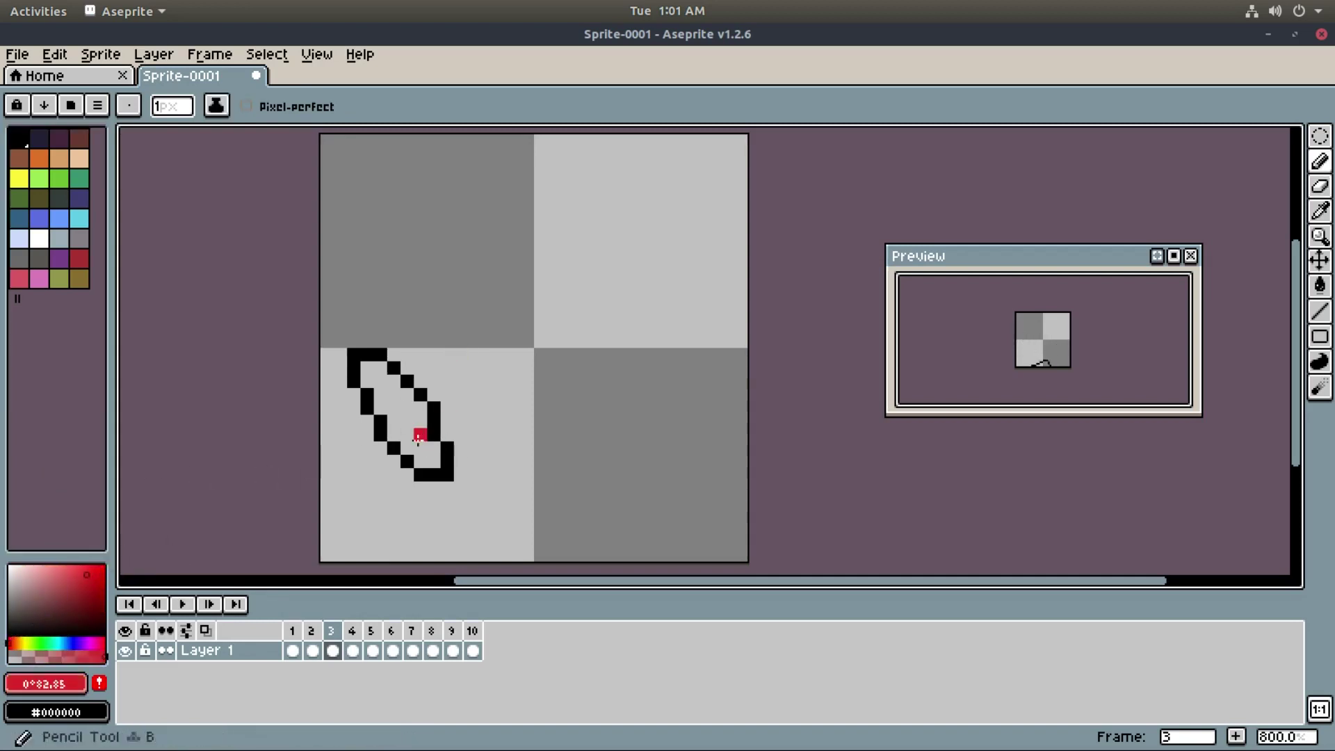
{"action": "key", "text": "g"}
{"action": "left_click", "coordinate": [403, 411]}
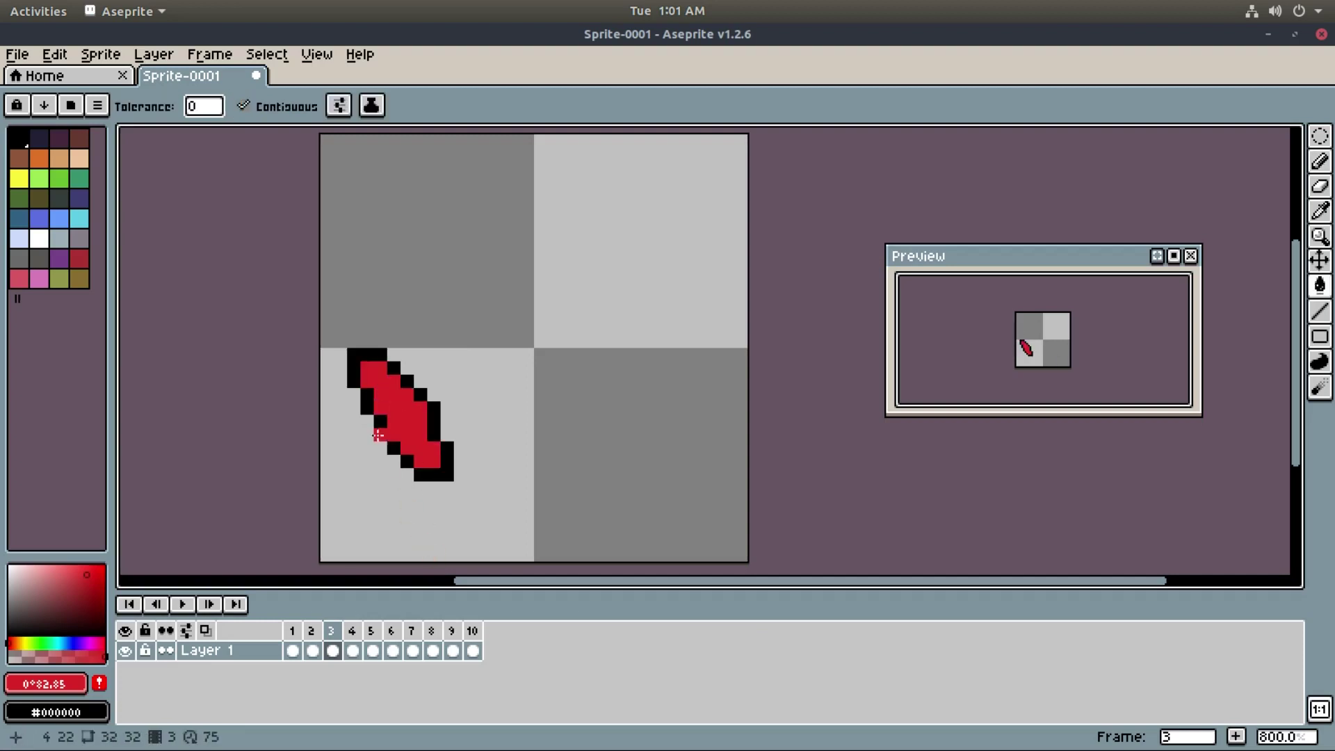
- Fill the outlined shapes on frames 2, 4 and 5 with the same red
{"action": "left_click", "coordinate": [317, 630]}
{"action": "left_click", "coordinate": [338, 306]}
{"action": "left_click", "coordinate": [300, 629]}
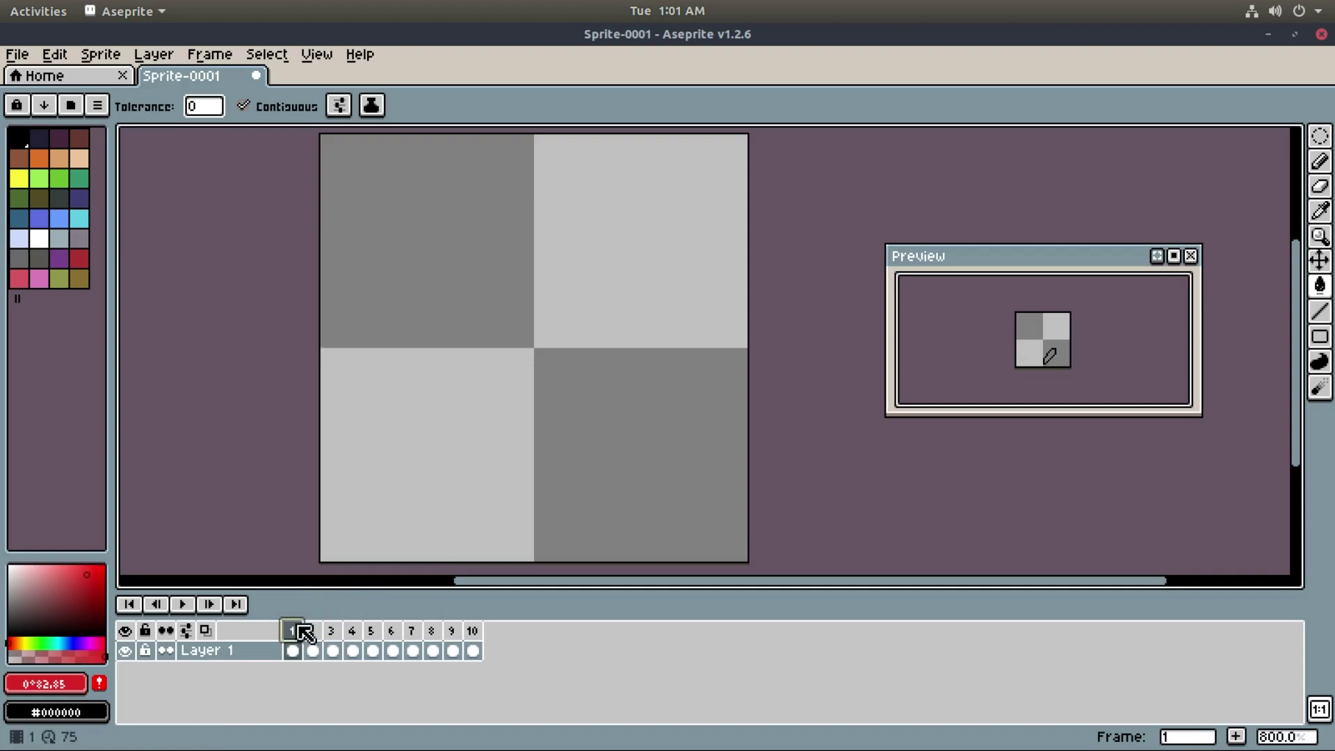
{"action": "left_click", "coordinate": [334, 630]}
{"action": "left_click", "coordinate": [352, 630]}
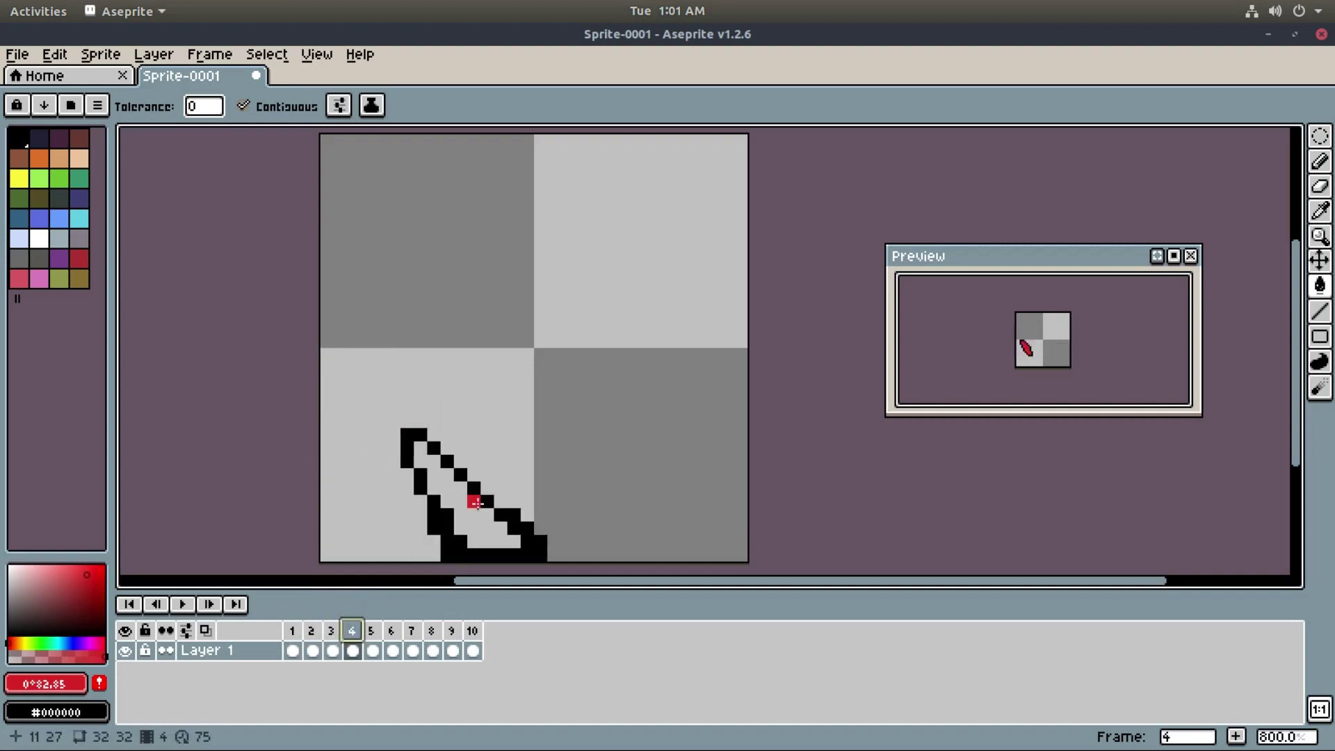
{"action": "left_click", "coordinate": [475, 525]}
{"action": "left_click", "coordinate": [371, 631]}
{"action": "left_click", "coordinate": [494, 545]}
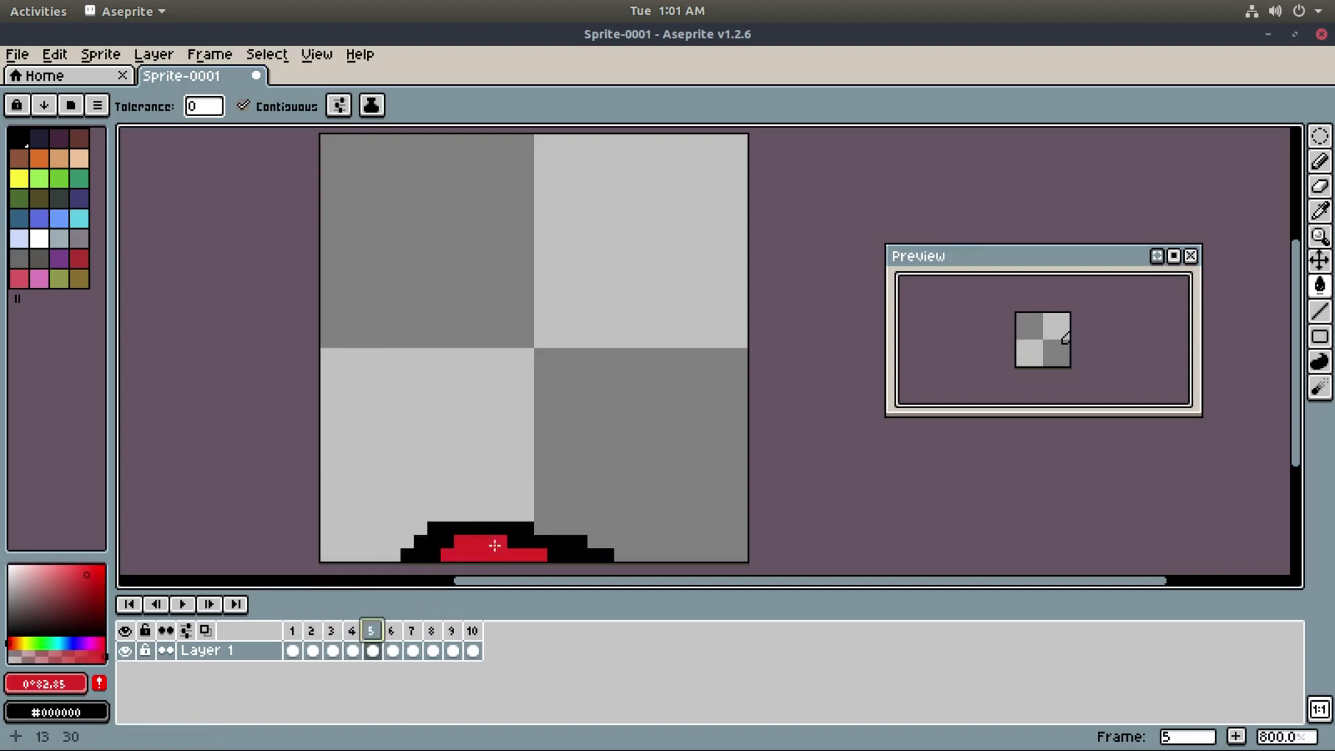
- Fill the outlined shapes on frames 6, 7, 8 and 9 with the same red and check frame 10
{"action": "left_click", "coordinate": [391, 631]}
{"action": "left_click", "coordinate": [521, 541]}
{"action": "left_click", "coordinate": [411, 630]}
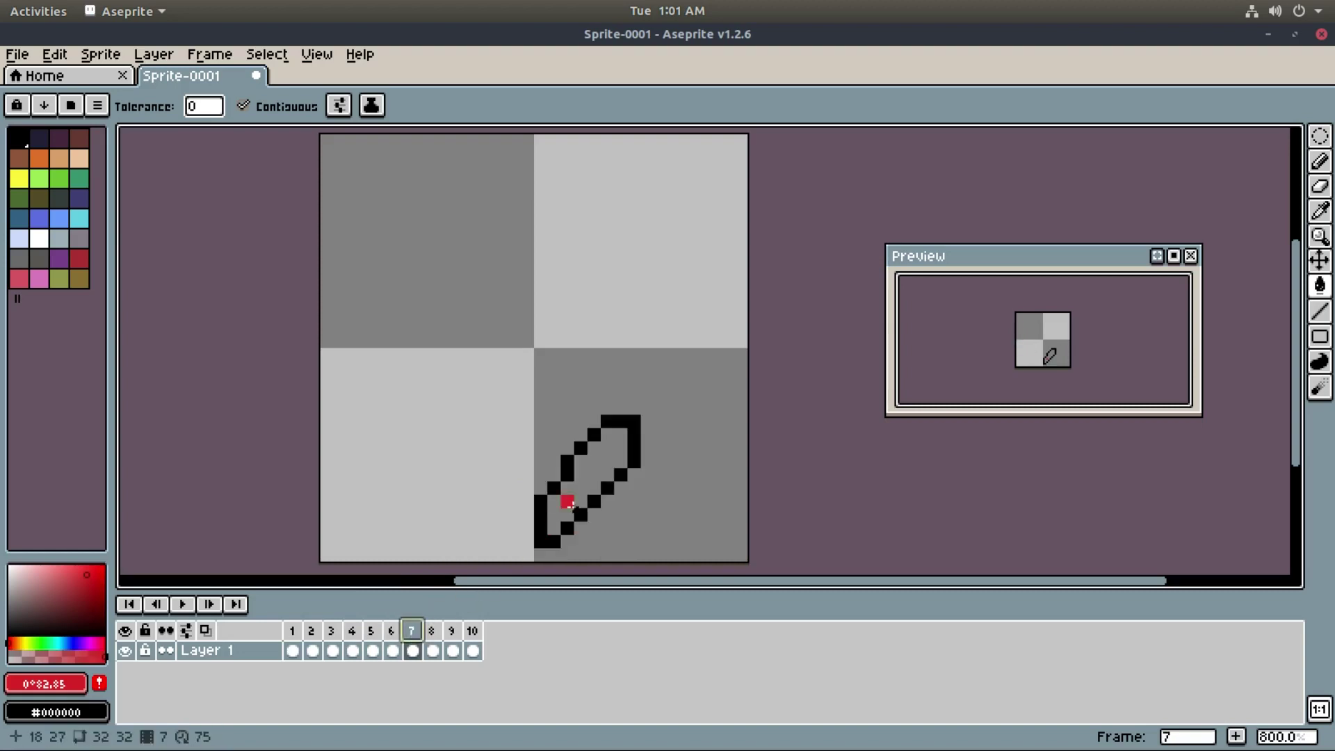
{"action": "left_click", "coordinate": [584, 478]}
{"action": "left_click", "coordinate": [431, 630]}
{"action": "left_click", "coordinate": [657, 406]}
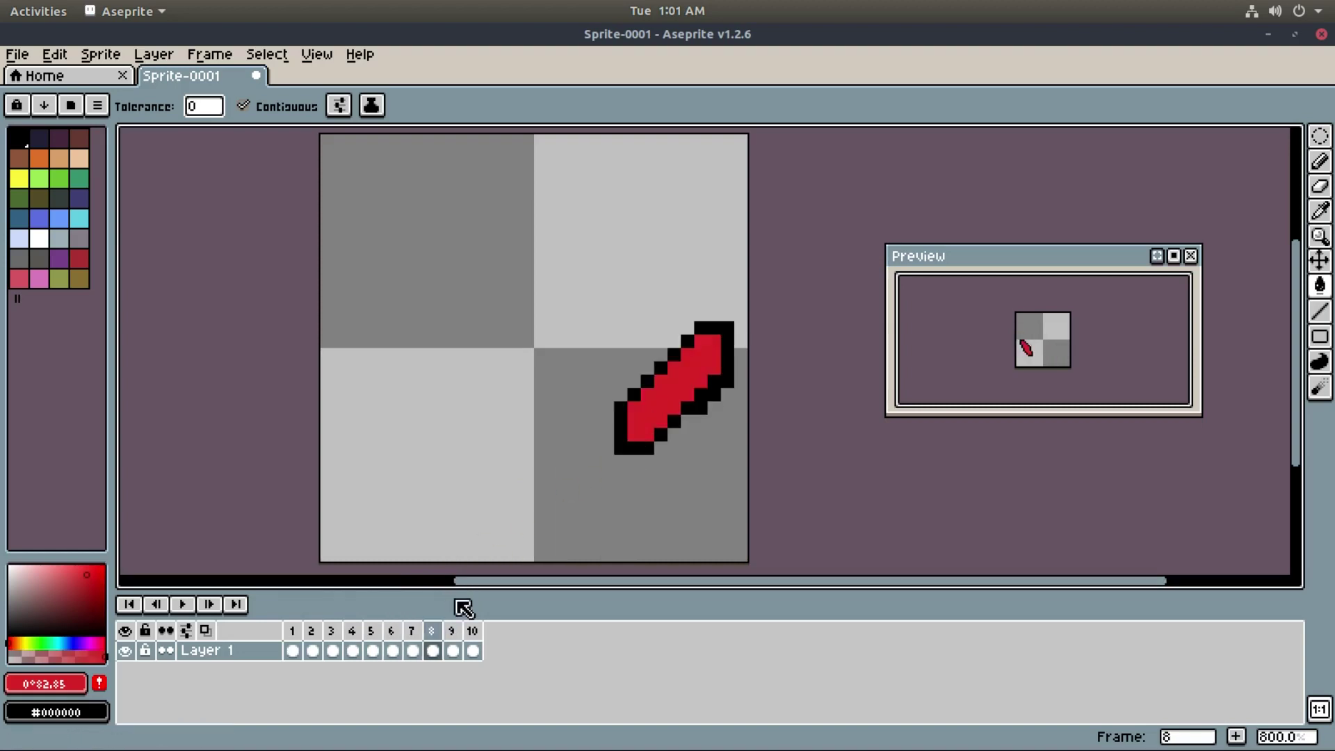
{"action": "left_click", "coordinate": [451, 630]}
{"action": "left_click", "coordinate": [699, 366]}
{"action": "left_click", "coordinate": [472, 630]}
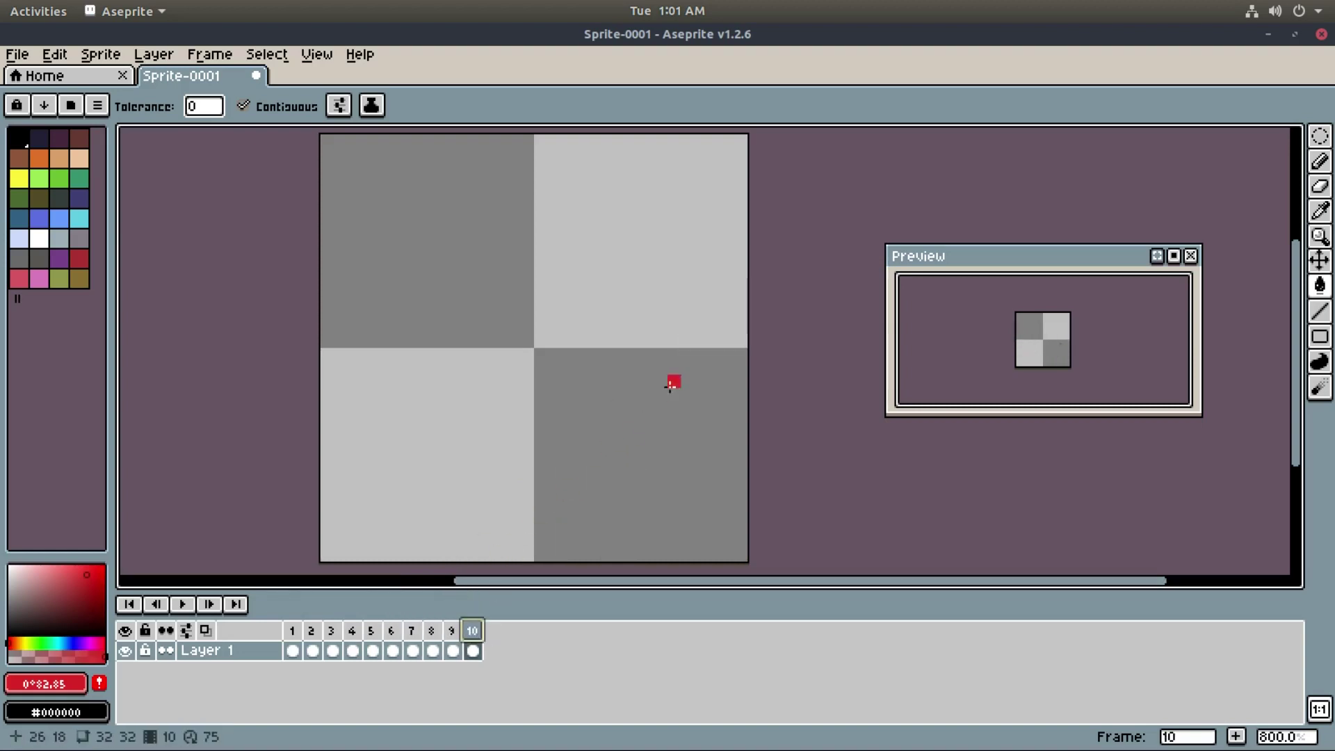
- On frame 2, choose a dark navy (HSV 245°, 52%, 16%) as the shading colour and add a new layer above Layer 1
{"action": "left_click", "coordinate": [311, 632]}
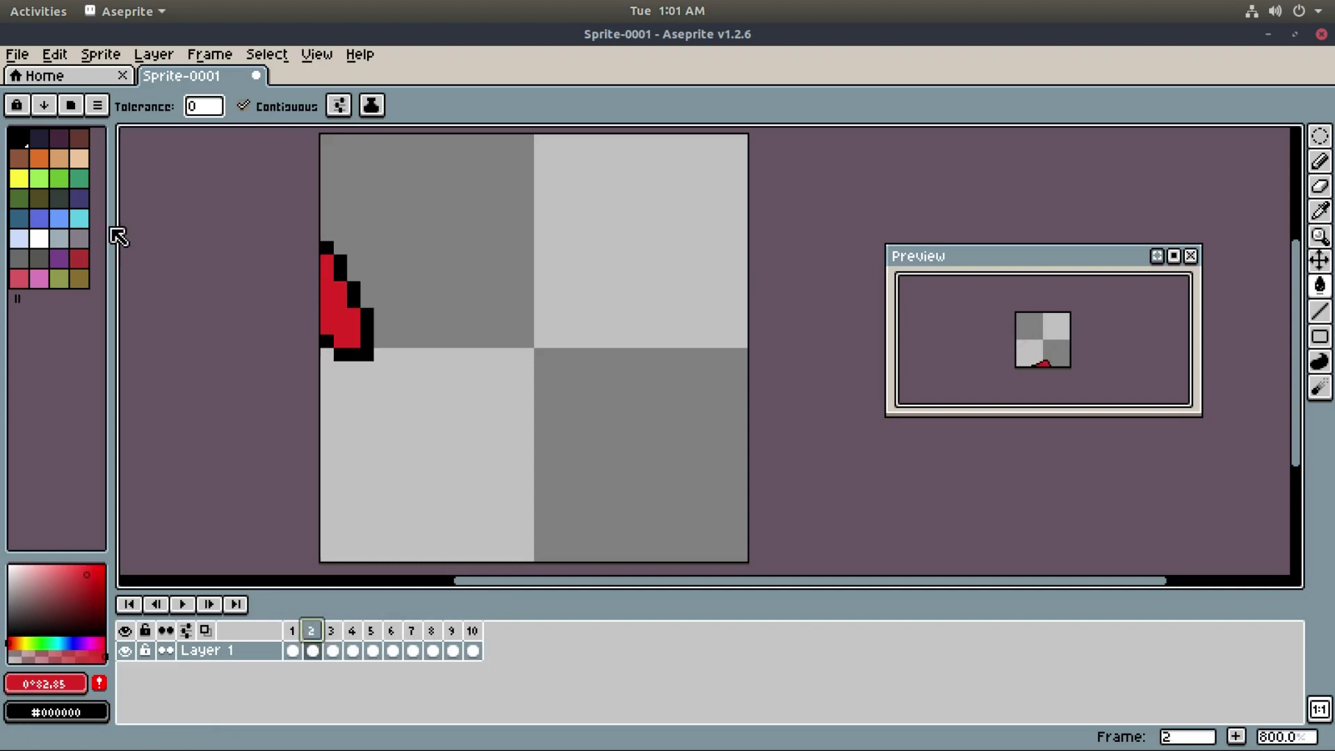
{"action": "left_click", "coordinate": [80, 278]}
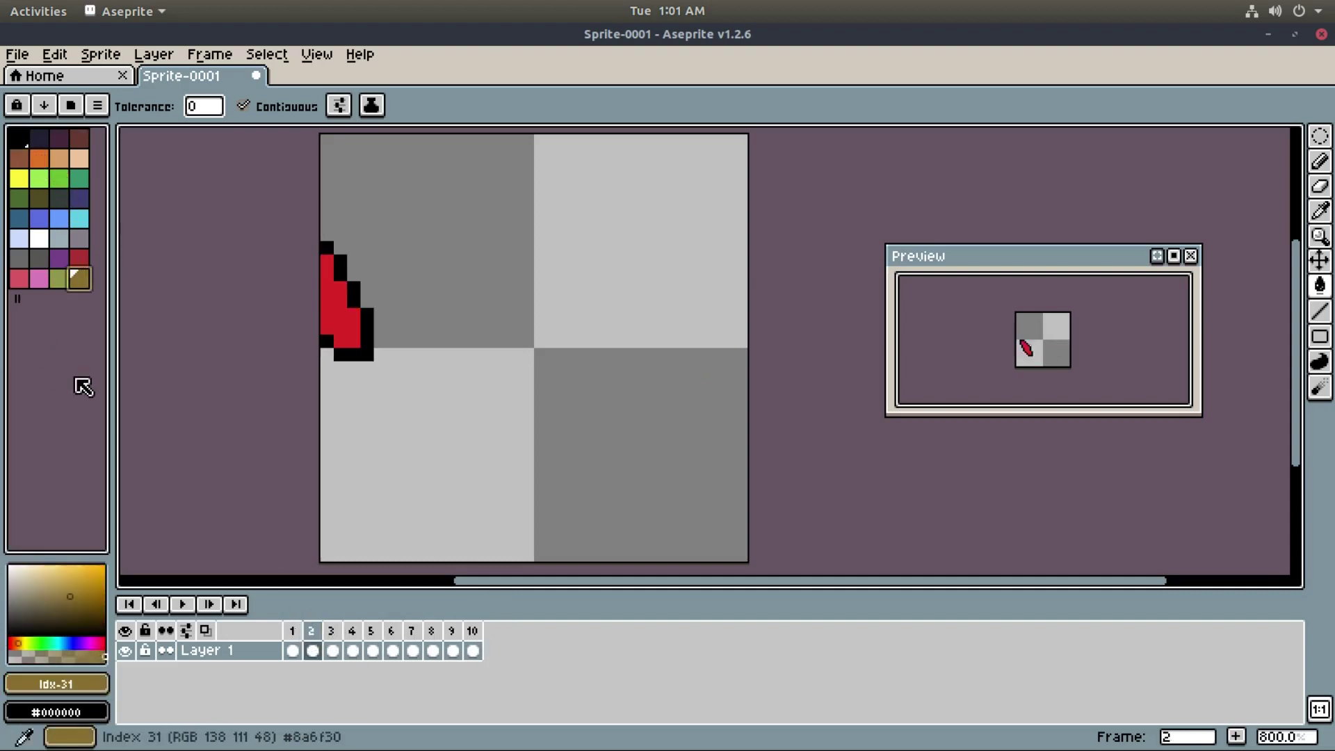
{"action": "left_click", "coordinate": [35, 139]}
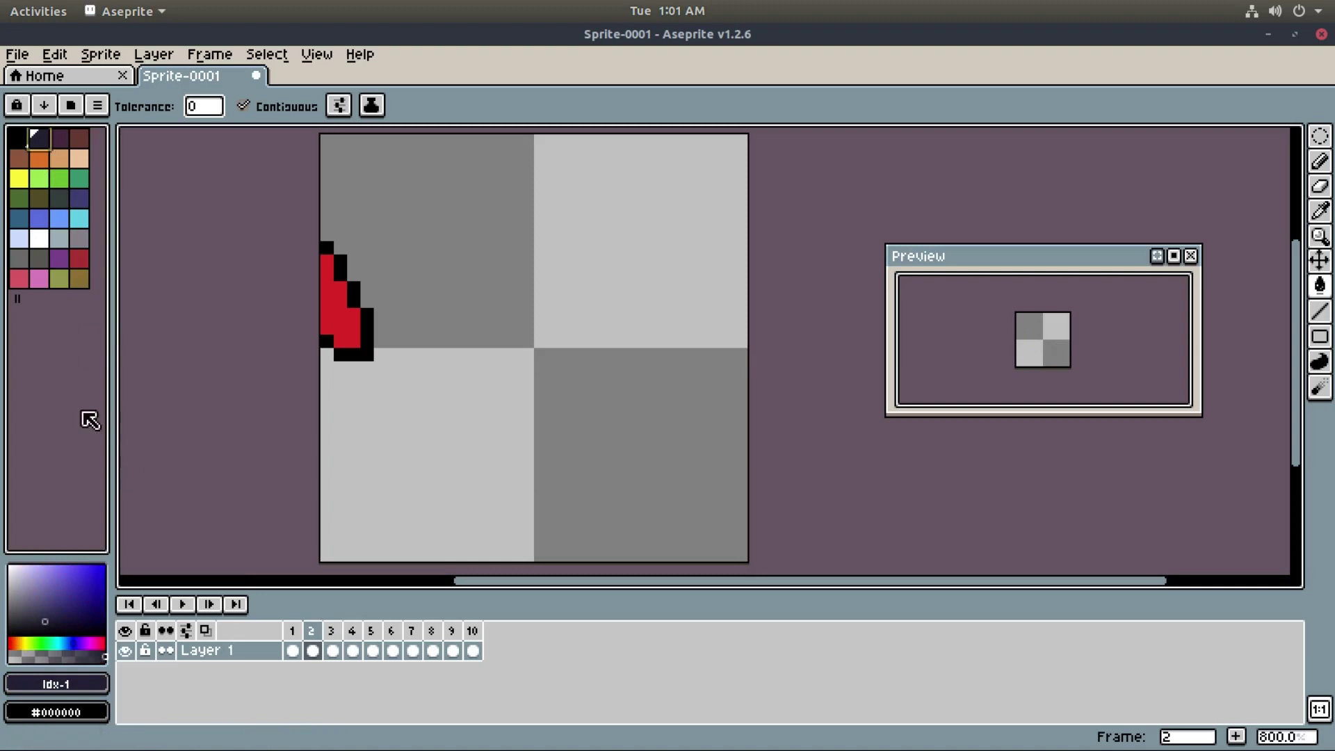
{"action": "left_click", "coordinate": [58, 618]}
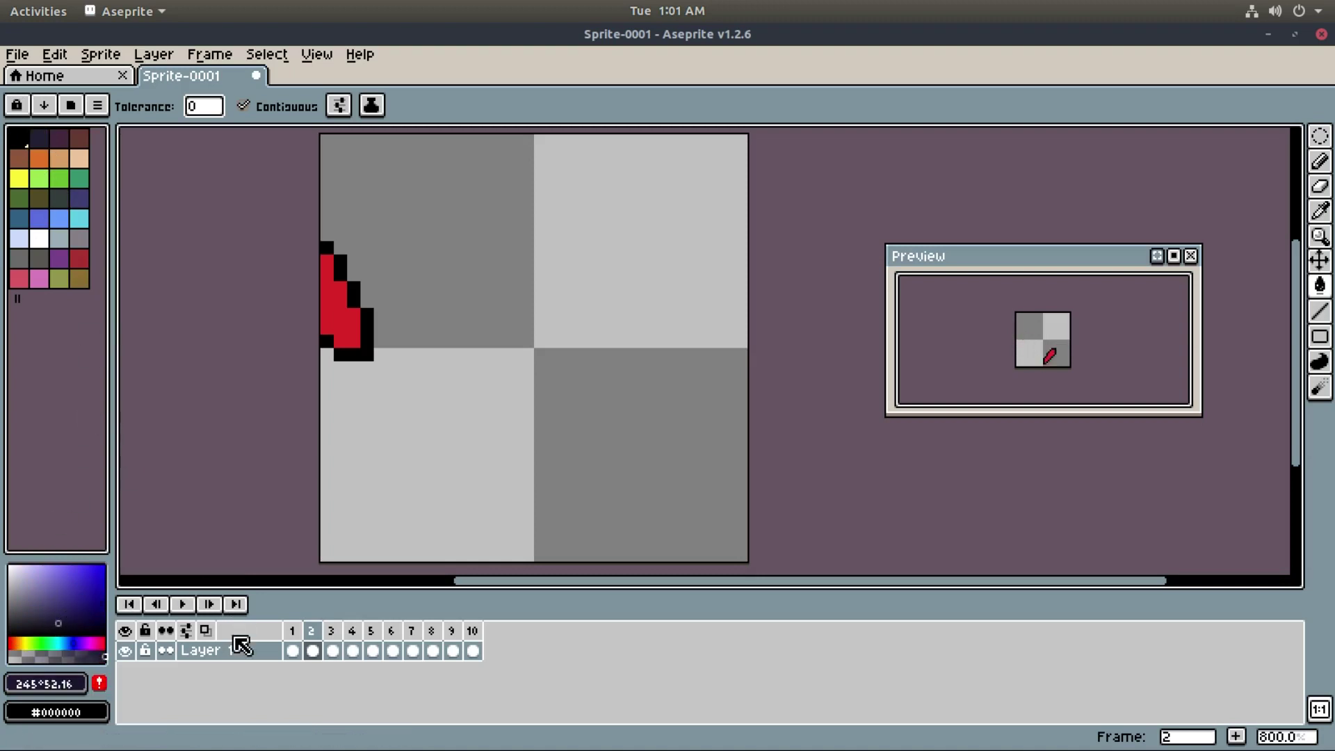
{"action": "right_click", "coordinate": [250, 657]}
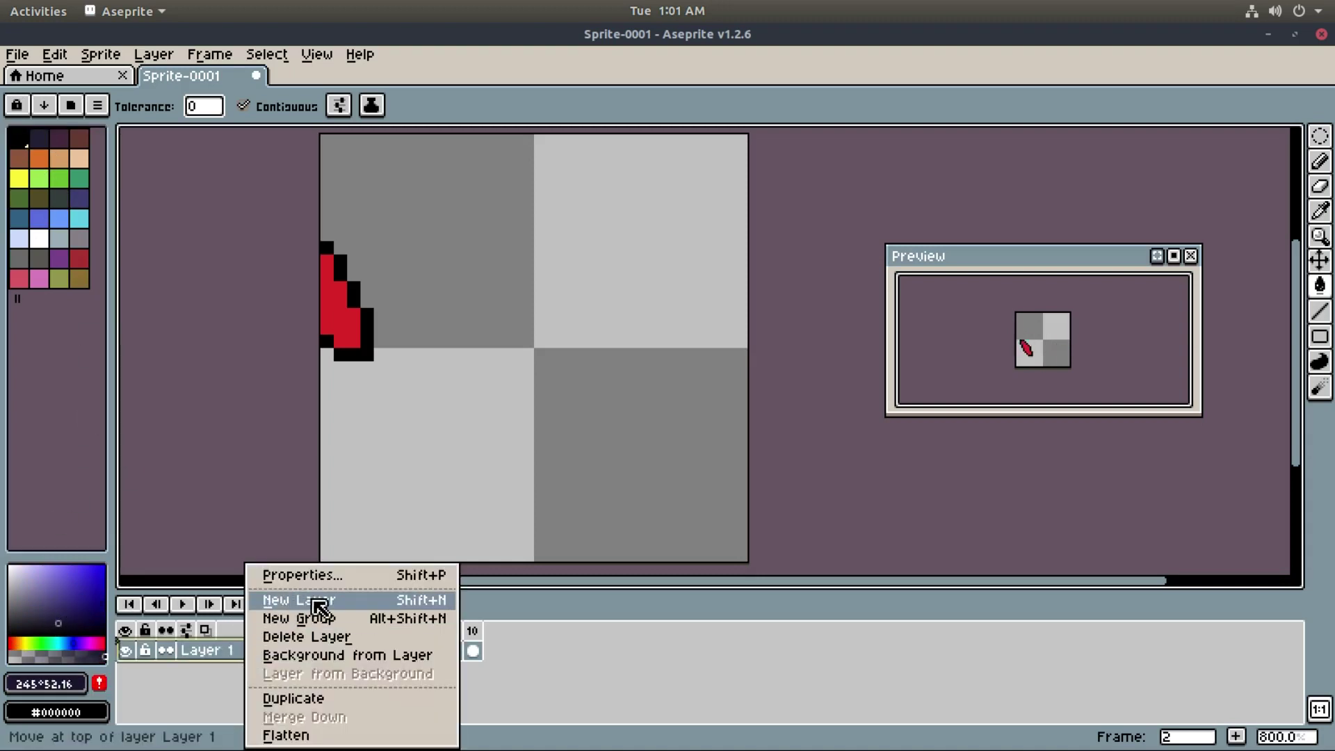
{"action": "left_click", "coordinate": [368, 600]}
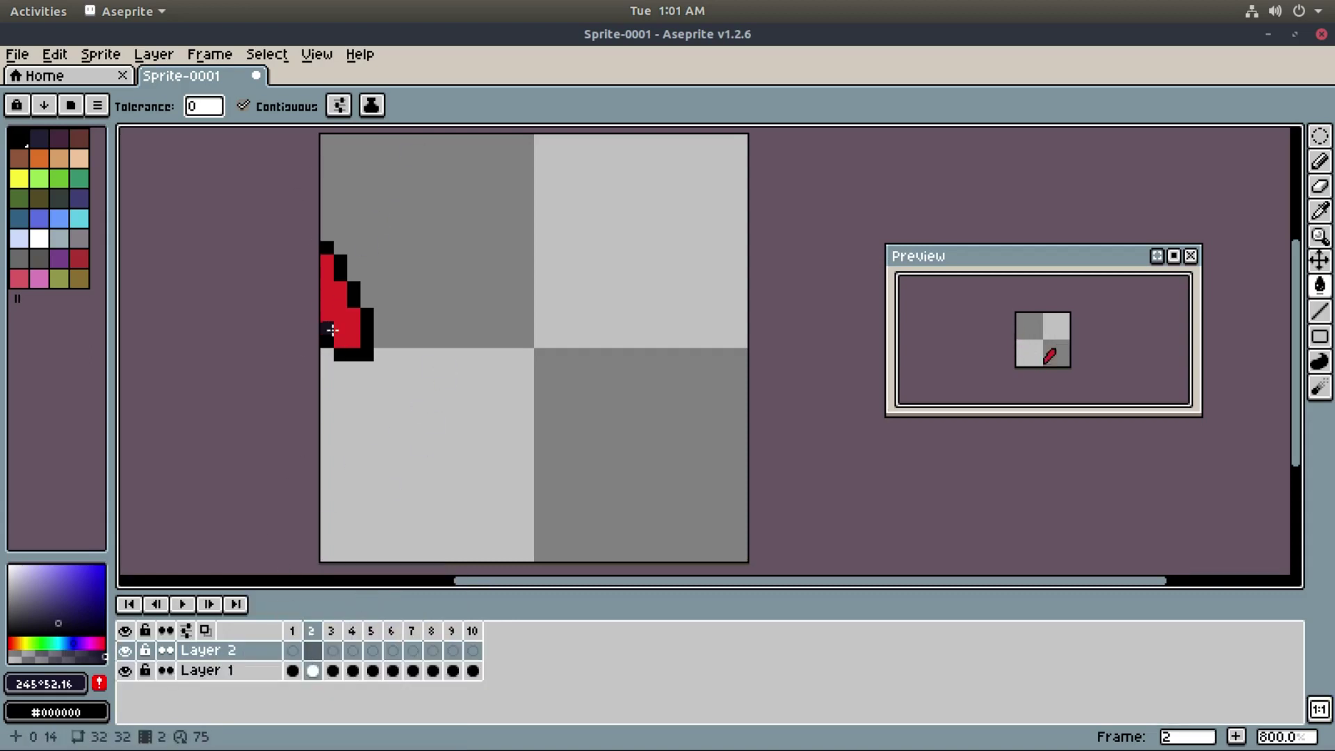
- Pencil navy shading pixels along the lower inner edge of frame 2's shape on Layer 2, undoing the stray bucket fill
{"action": "left_click", "coordinate": [327, 328]}
{"action": "key", "text": "ctrl+z"}
{"action": "key", "text": "b"}
{"action": "left_click", "coordinate": [337, 324]}
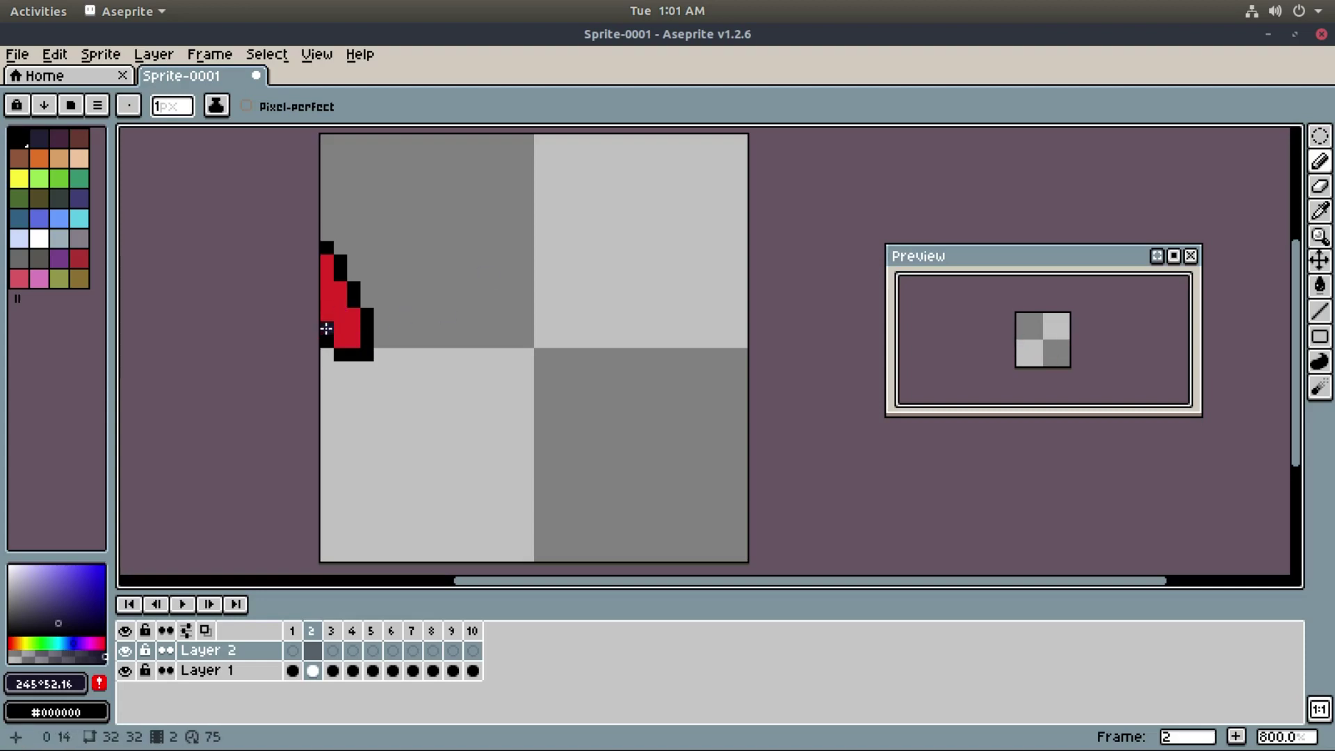
{"action": "left_click_drag", "start_coordinate": [339, 340], "coordinate": [348, 343]}
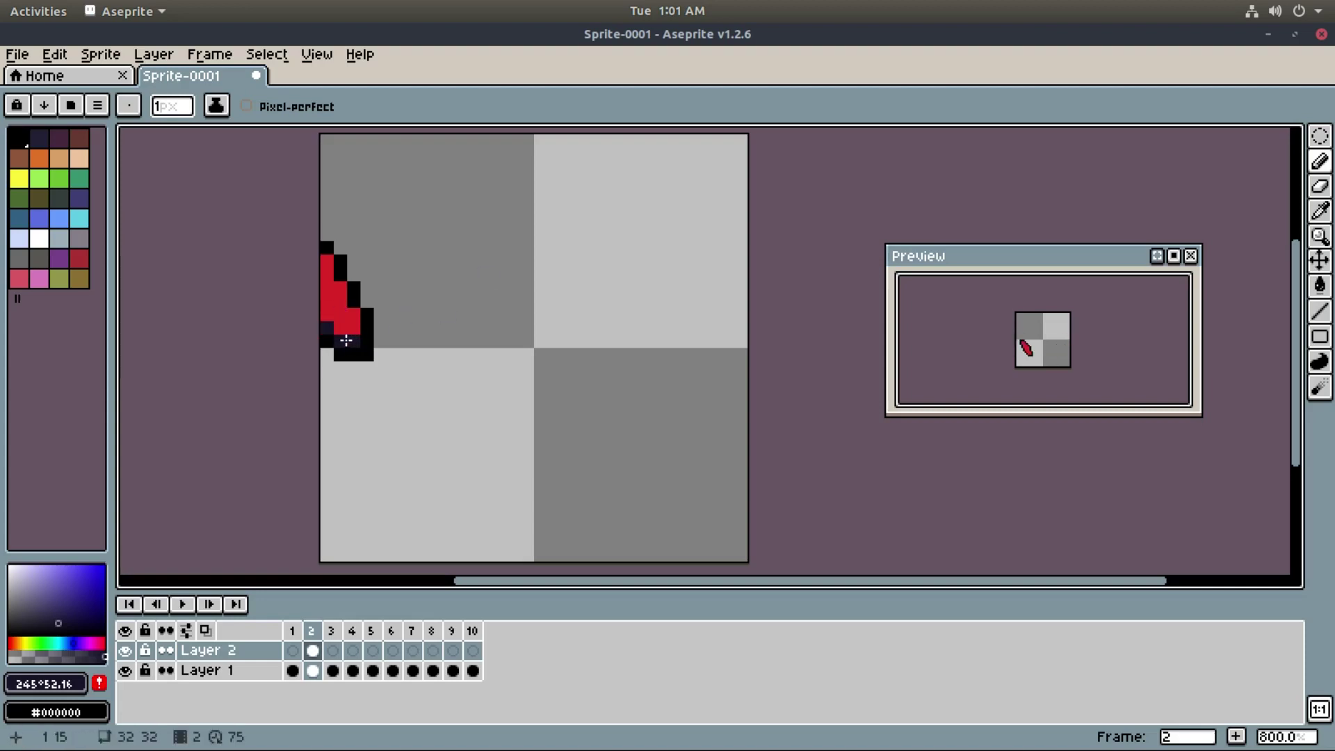
- Shade the lower inner edges of the shapes on frames 3, 4 and 5 in navy on Layer 2
{"action": "left_click", "coordinate": [332, 655]}
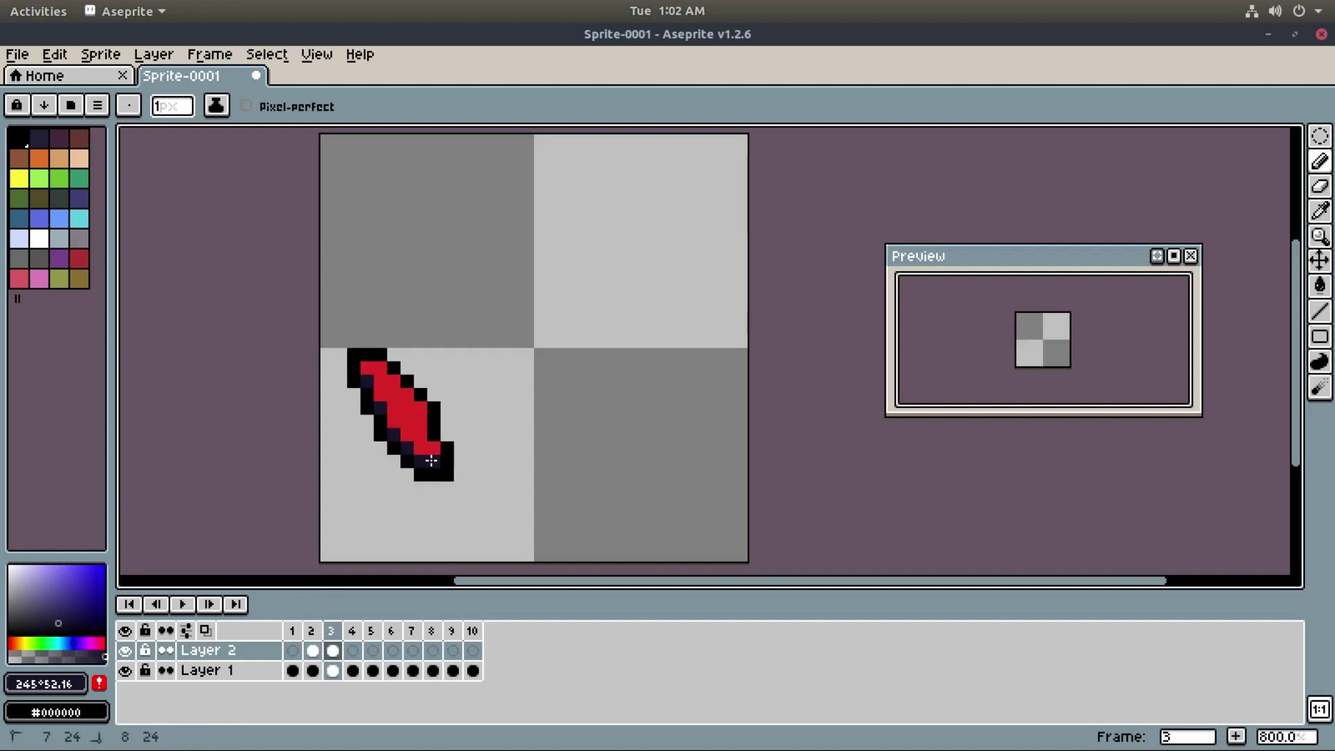
{"action": "left_click", "coordinate": [352, 650]}
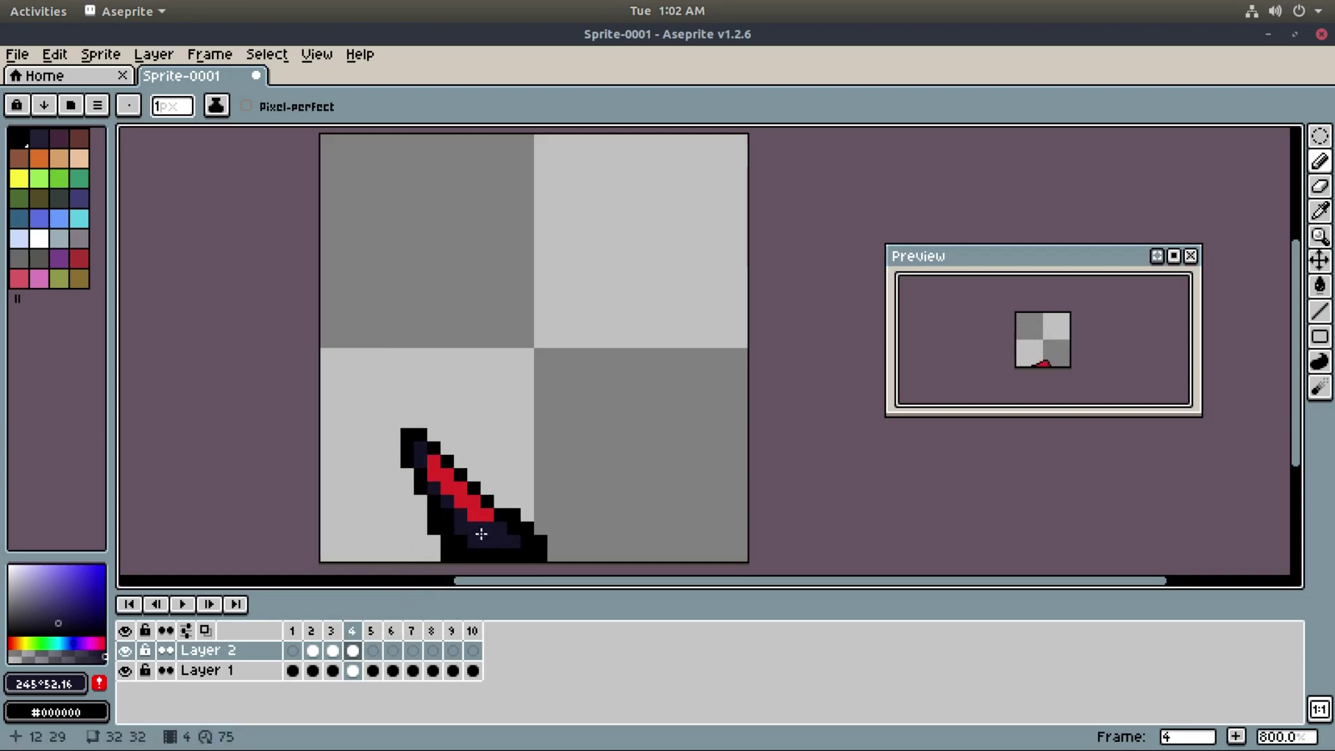
{"action": "left_click", "coordinate": [373, 650]}
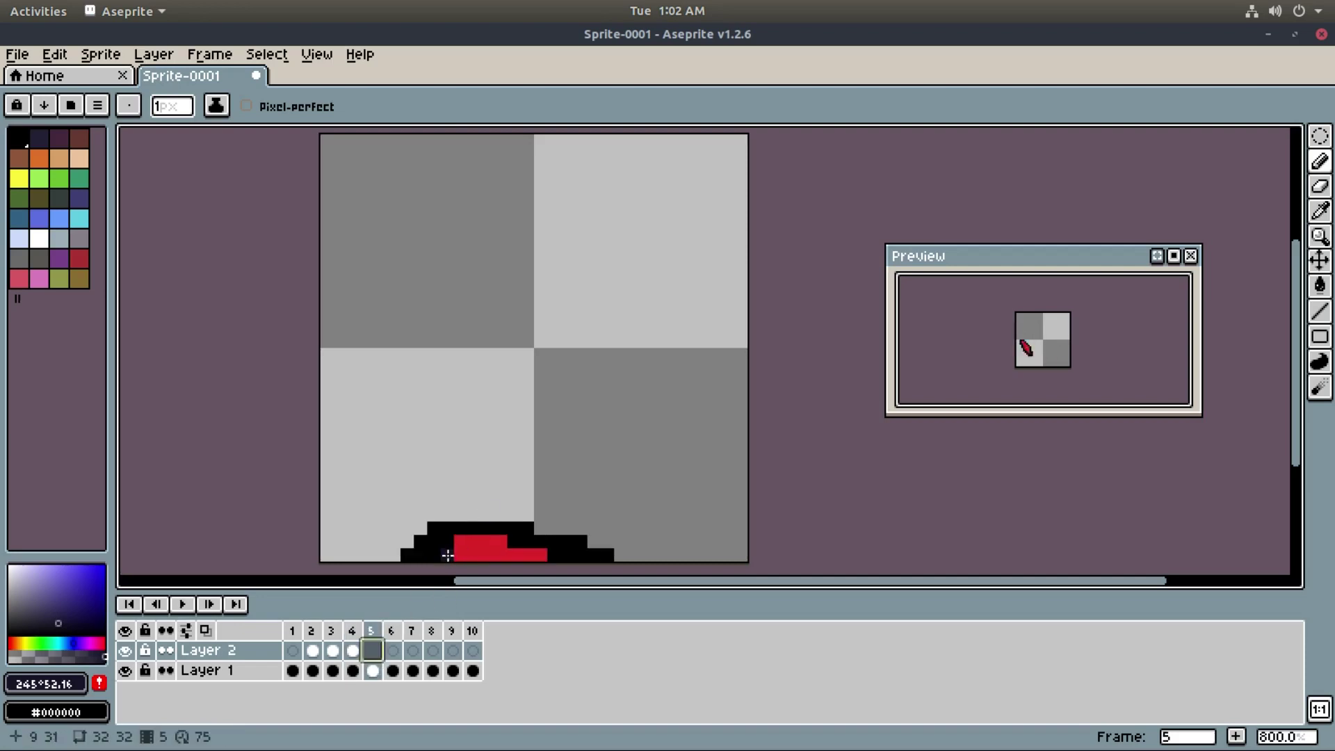
{"action": "left_click_drag", "start_coordinate": [517, 549], "coordinate": [527, 554]}
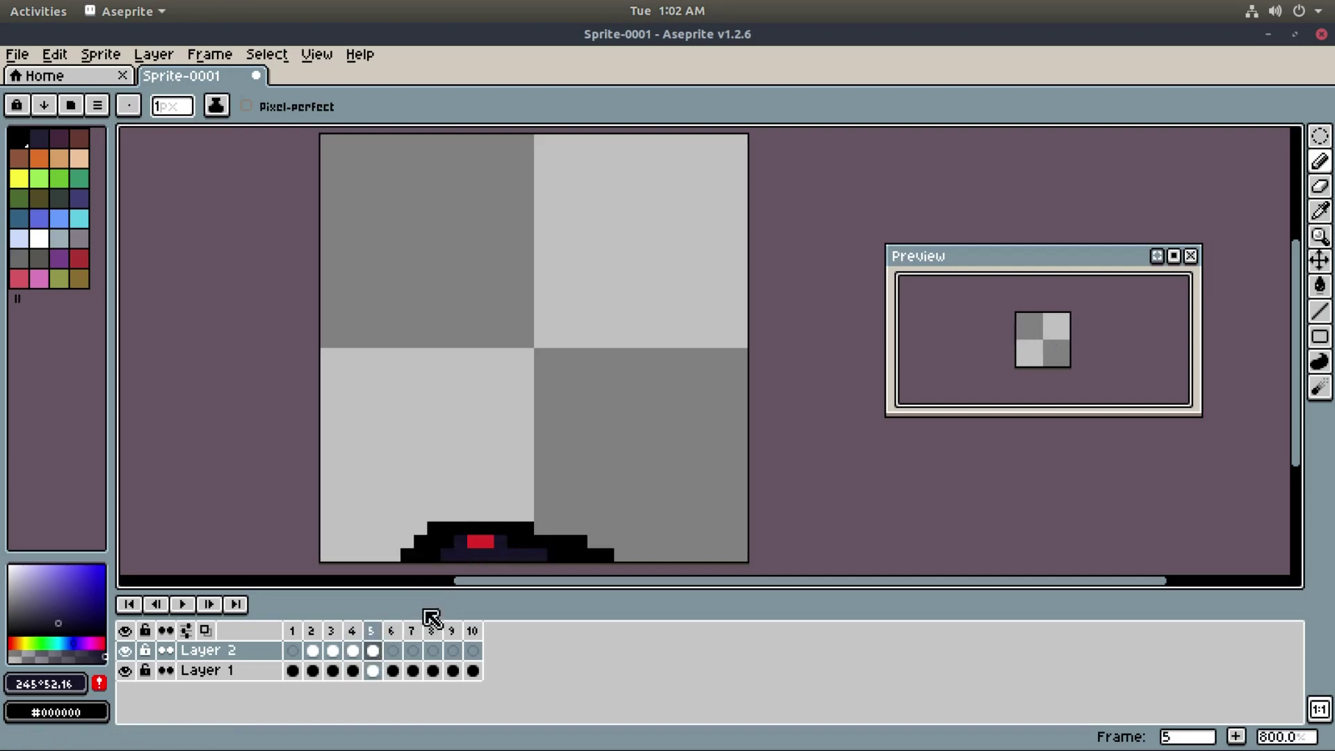
- Shade the shapes on frames 6 and 7 in navy on Layer 2, covering frame 7's lower-left end and right inner edge
{"action": "key", "text": "Right"}
{"action": "mouse_move", "coordinate": [544, 551]}
{"action": "left_mouse_down"}
{"action": "mouse_move", "coordinate": [554, 534]}
{"action": "mouse_move", "coordinate": [576, 553]}
{"action": "left_mouse_up"}
{"action": "key", "text": "Right"}
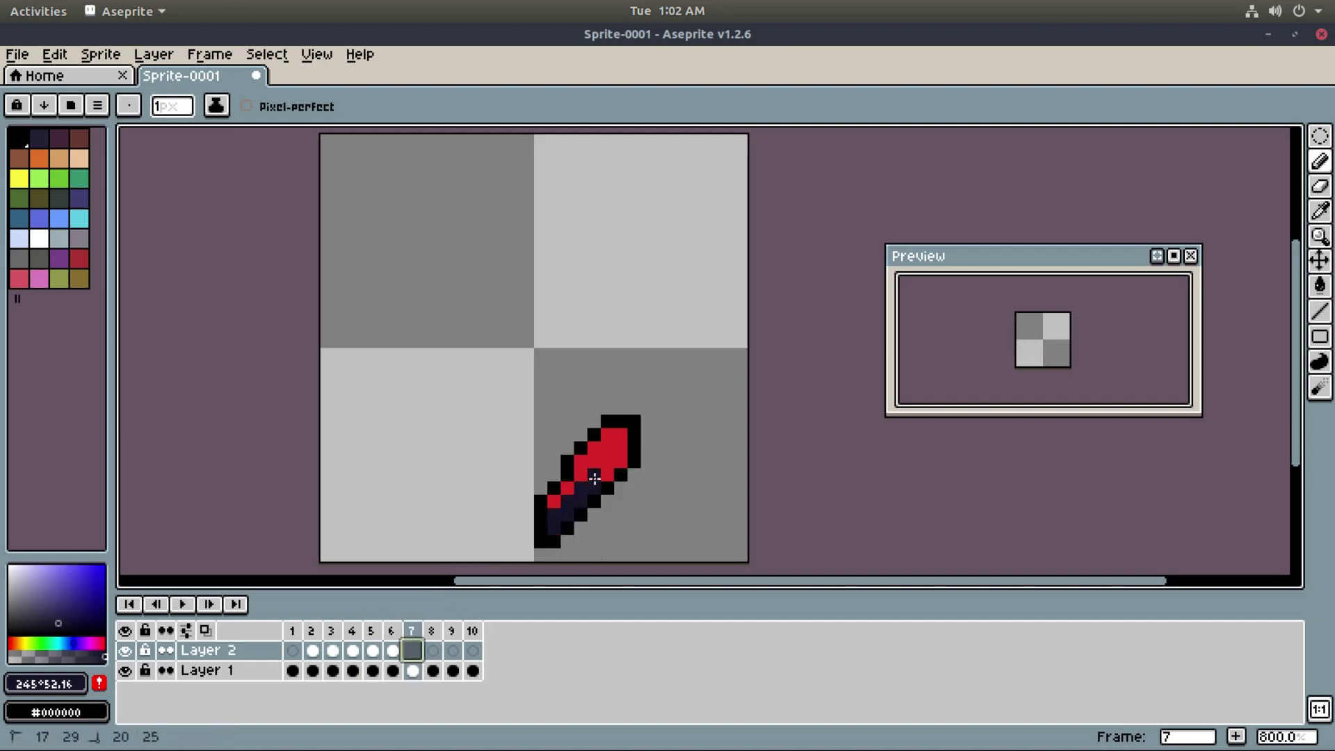
{"action": "left_click_drag", "start_coordinate": [615, 437], "coordinate": [556, 512]}
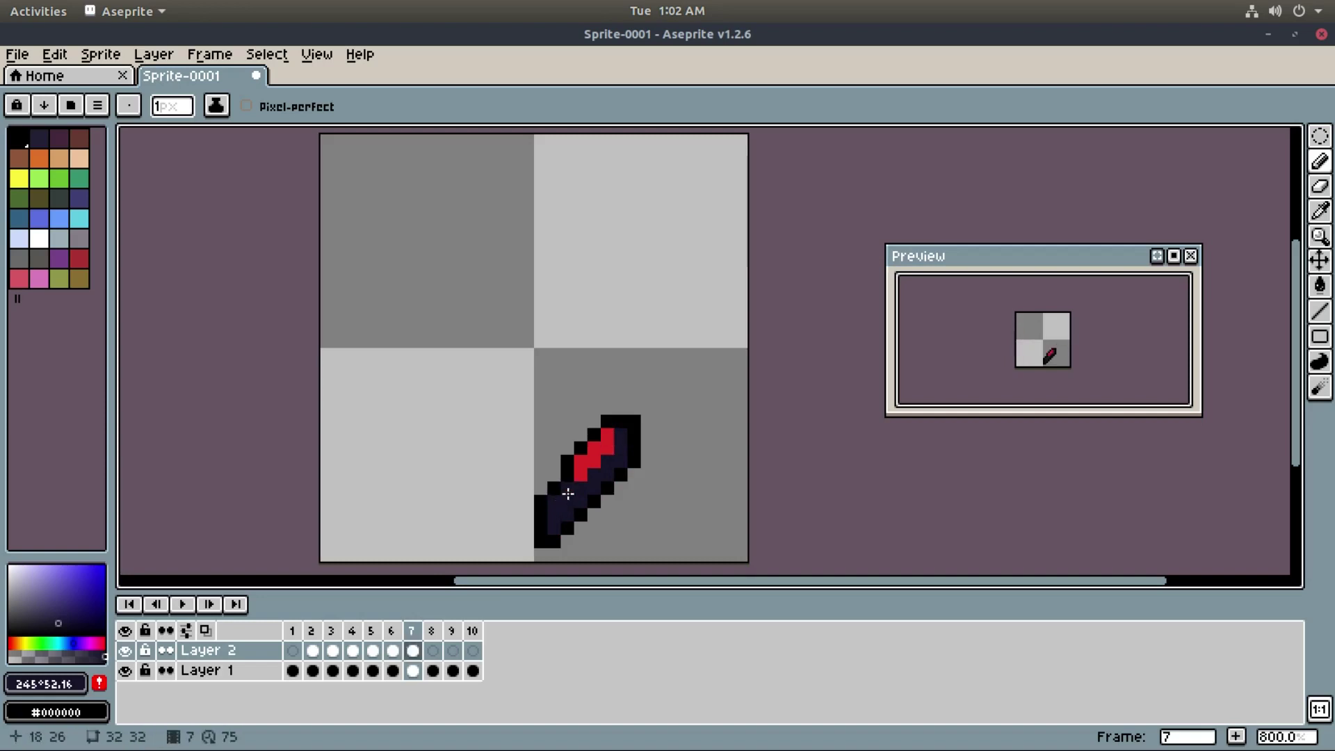
- Shade the lower parts of the shapes on frames 8 and 9 in navy on Layer 2, leaving red along their upper-left edges
{"action": "key", "text": "Right"}
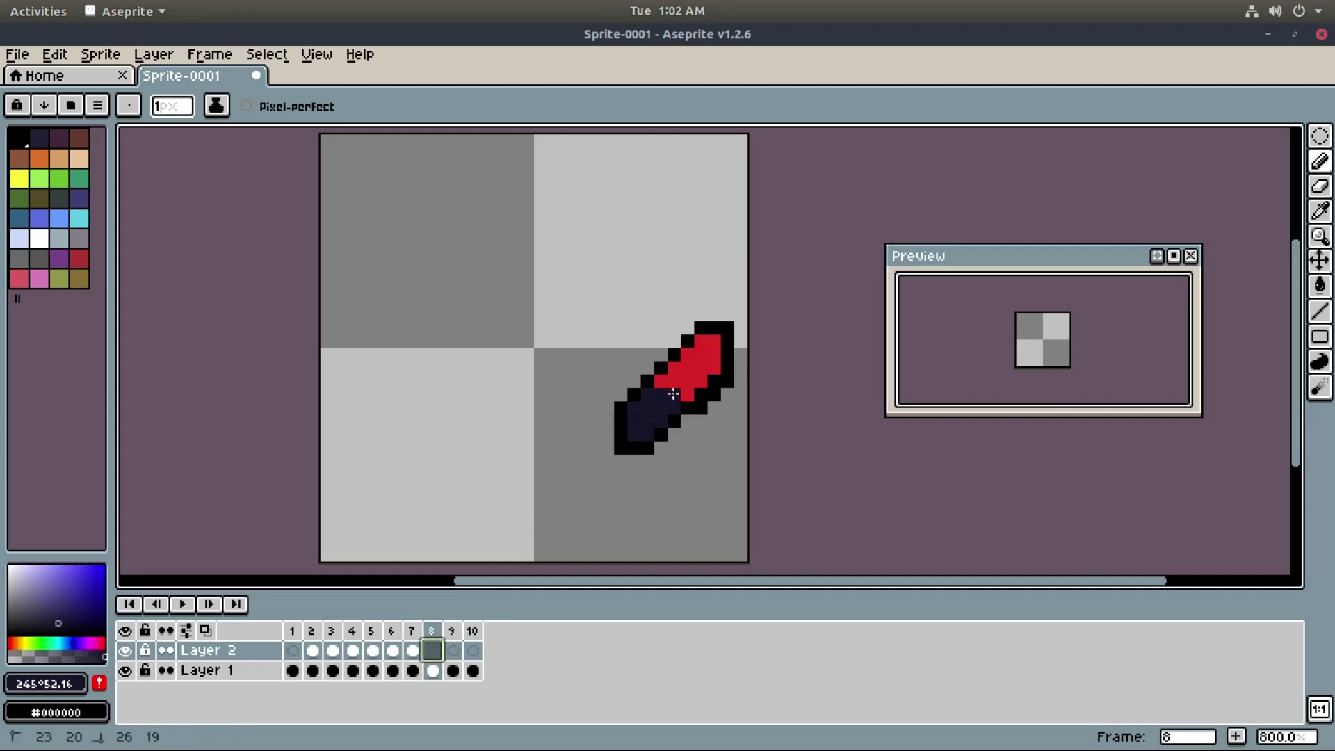
{"action": "left_click_drag", "start_coordinate": [687, 354], "coordinate": [670, 378]}
{"action": "key", "text": "e"}
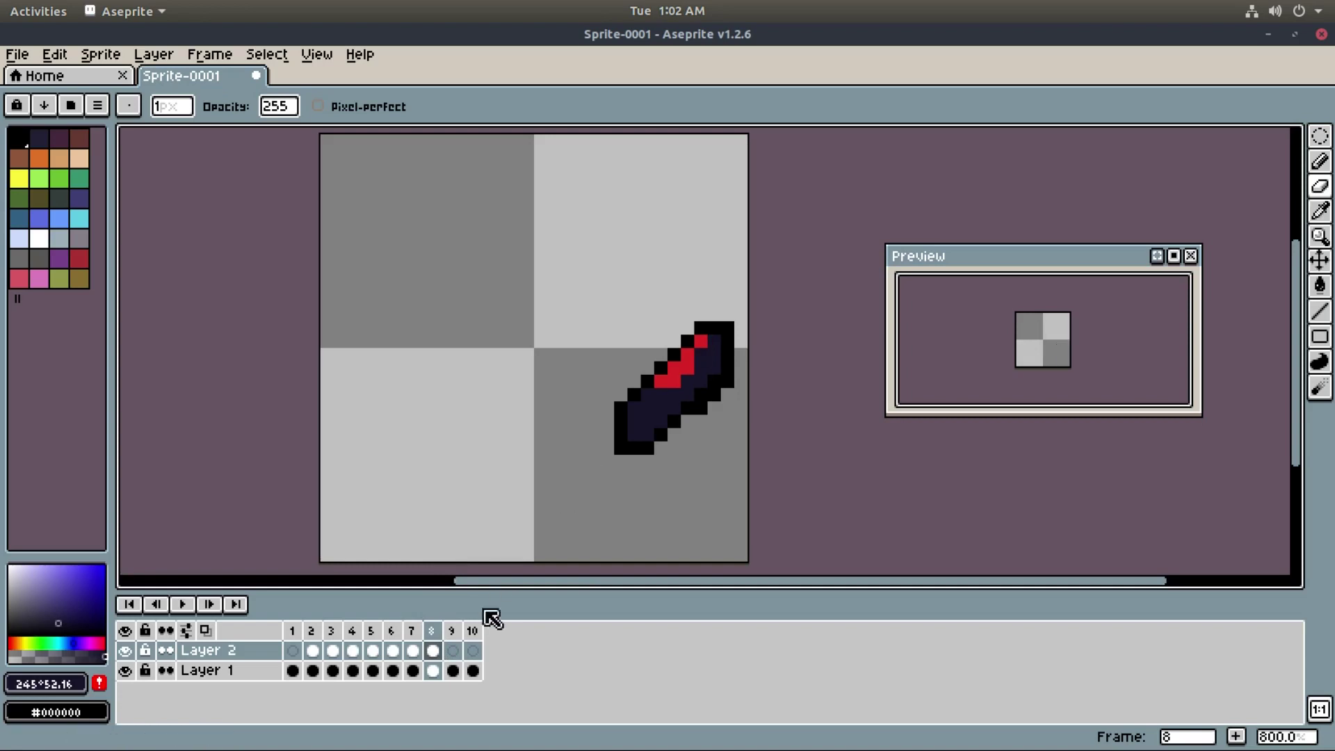
{"action": "left_click", "coordinate": [453, 650]}
{"action": "key", "text": "b"}
{"action": "left_click_drag", "start_coordinate": [689, 379], "coordinate": [716, 345]}
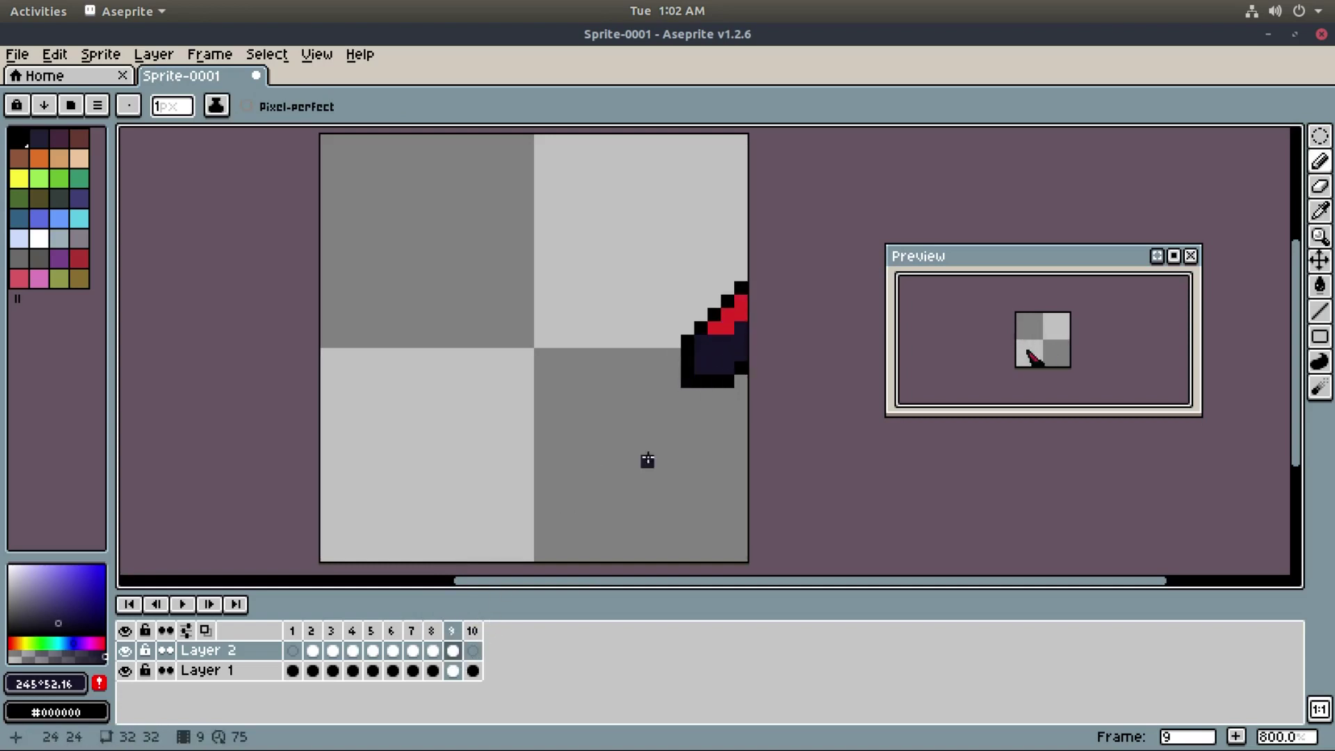
- Check frame 10, play the shaded animation from frame 2 and stop it
{"action": "left_click", "coordinate": [473, 651]}
{"action": "left_click", "coordinate": [314, 650]}
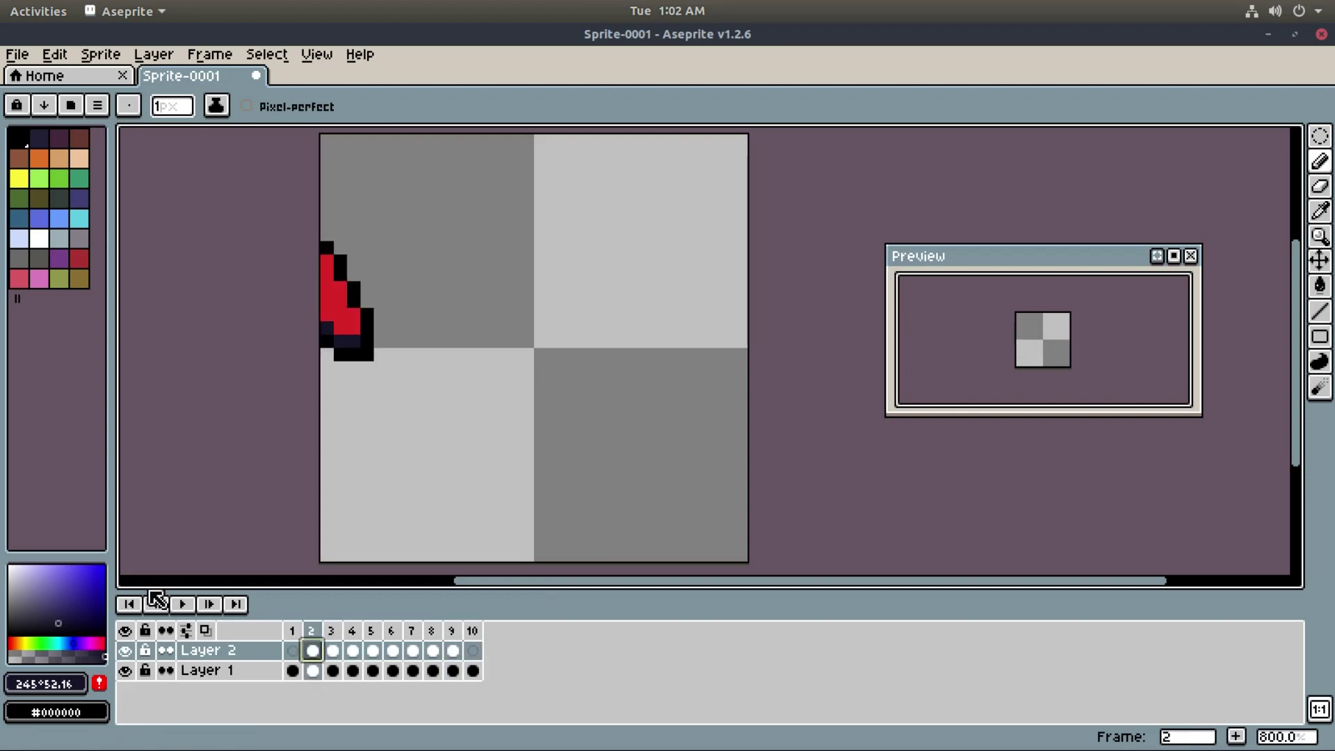
{"action": "left_click", "coordinate": [183, 604]}
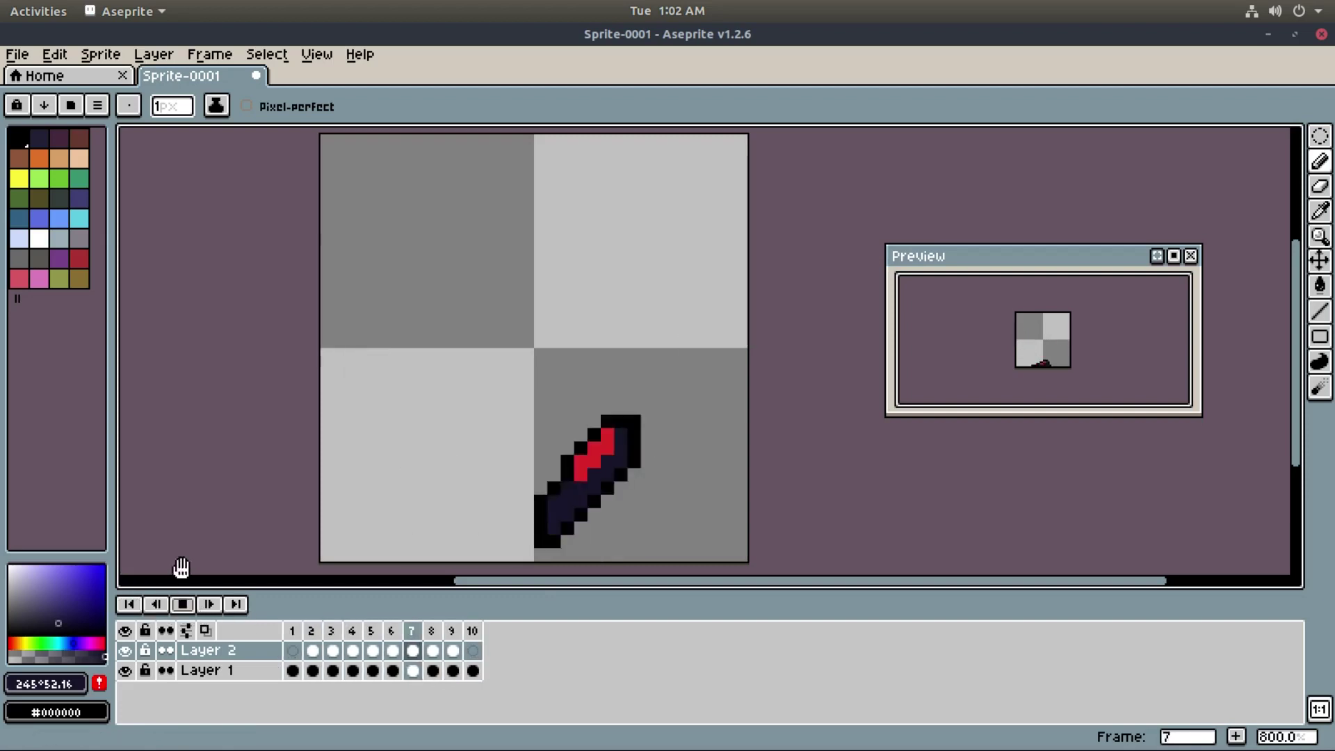
{"action": "left_click", "coordinate": [182, 604]}
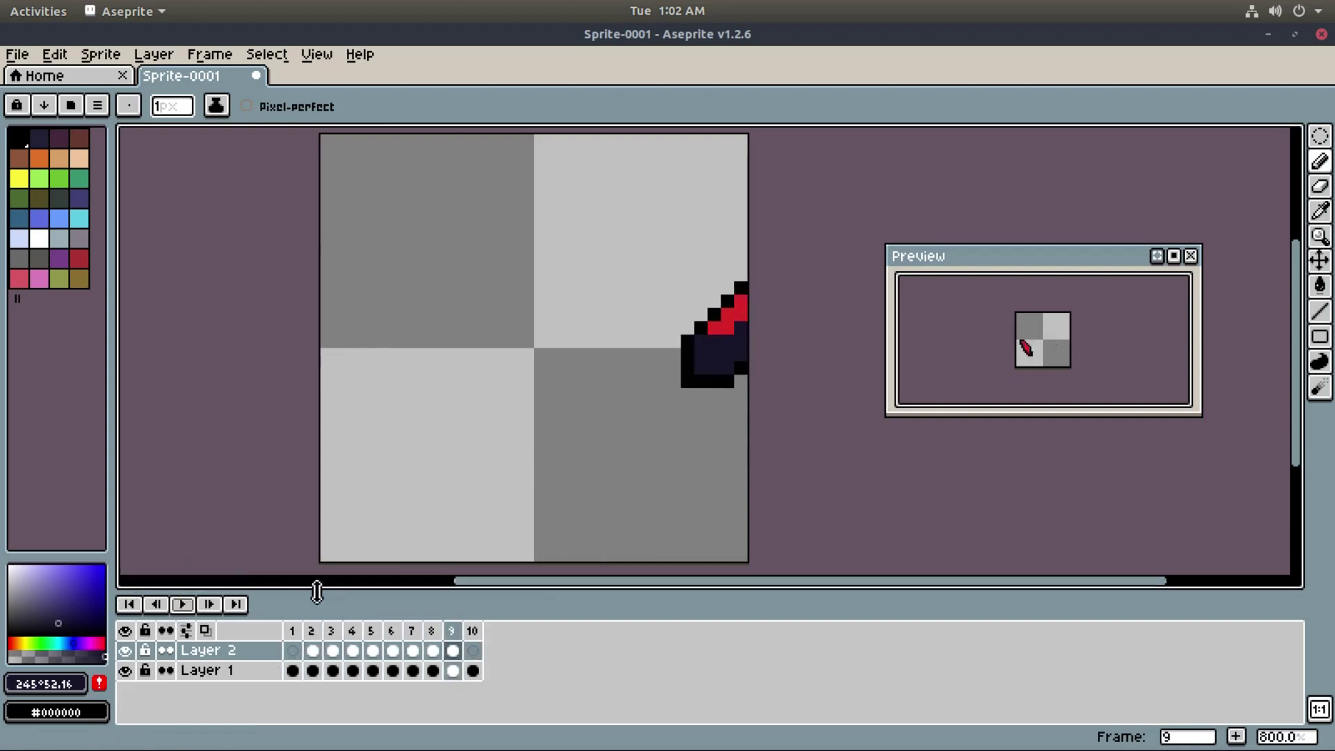
- Go to frame 4 and set Layer 2's blend mode to Overlay in its layer properties
{"action": "left_click", "coordinate": [353, 650]}
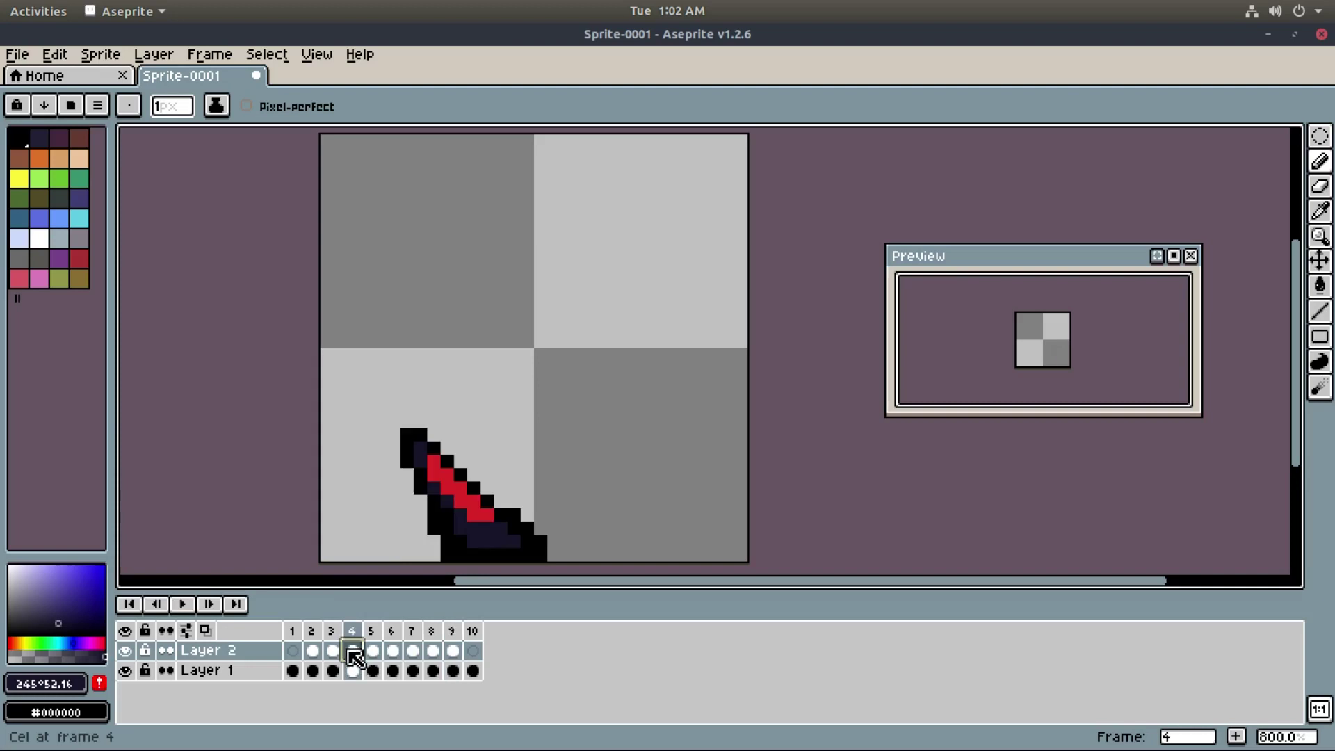
{"action": "right_click", "coordinate": [268, 656]}
{"action": "key", "text": "Escape"}
{"action": "right_click", "coordinate": [262, 664]}
{"action": "left_click", "coordinate": [289, 584]}
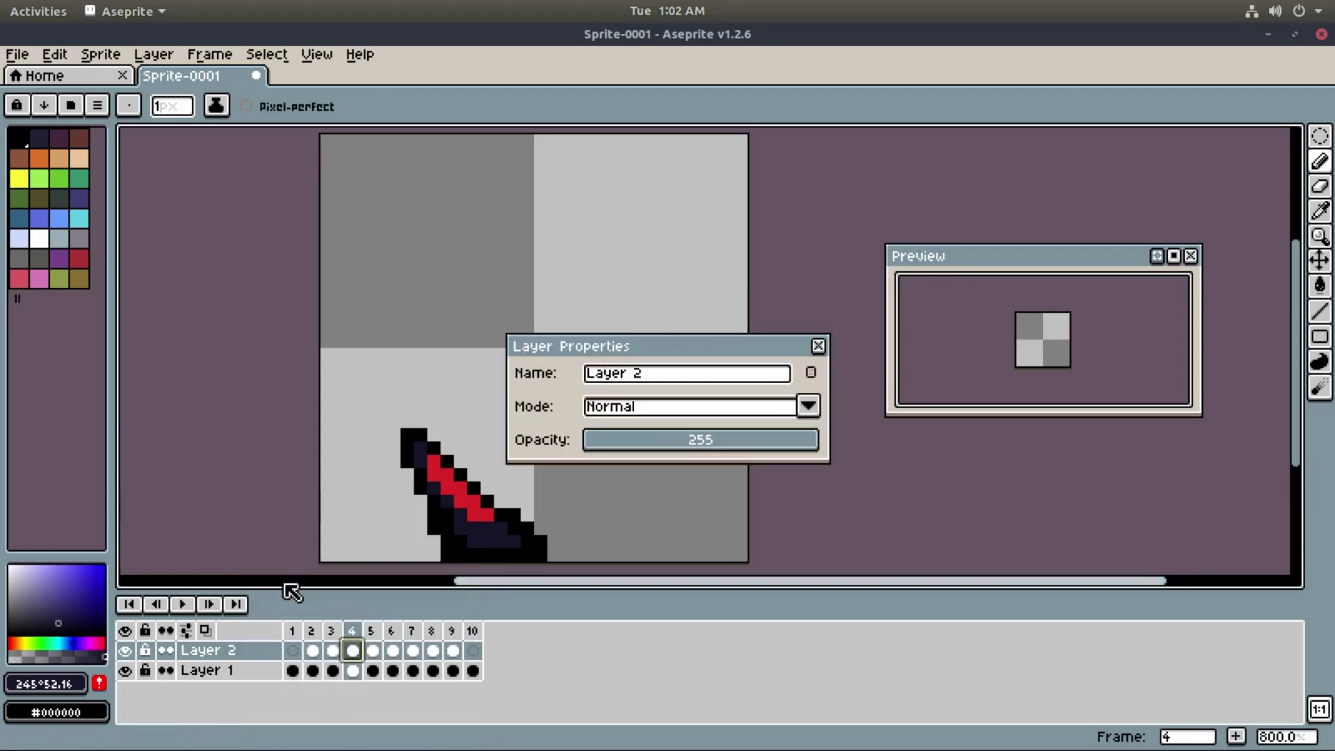
{"action": "left_click", "coordinate": [742, 413]}
{"action": "left_click", "coordinate": [613, 573]}
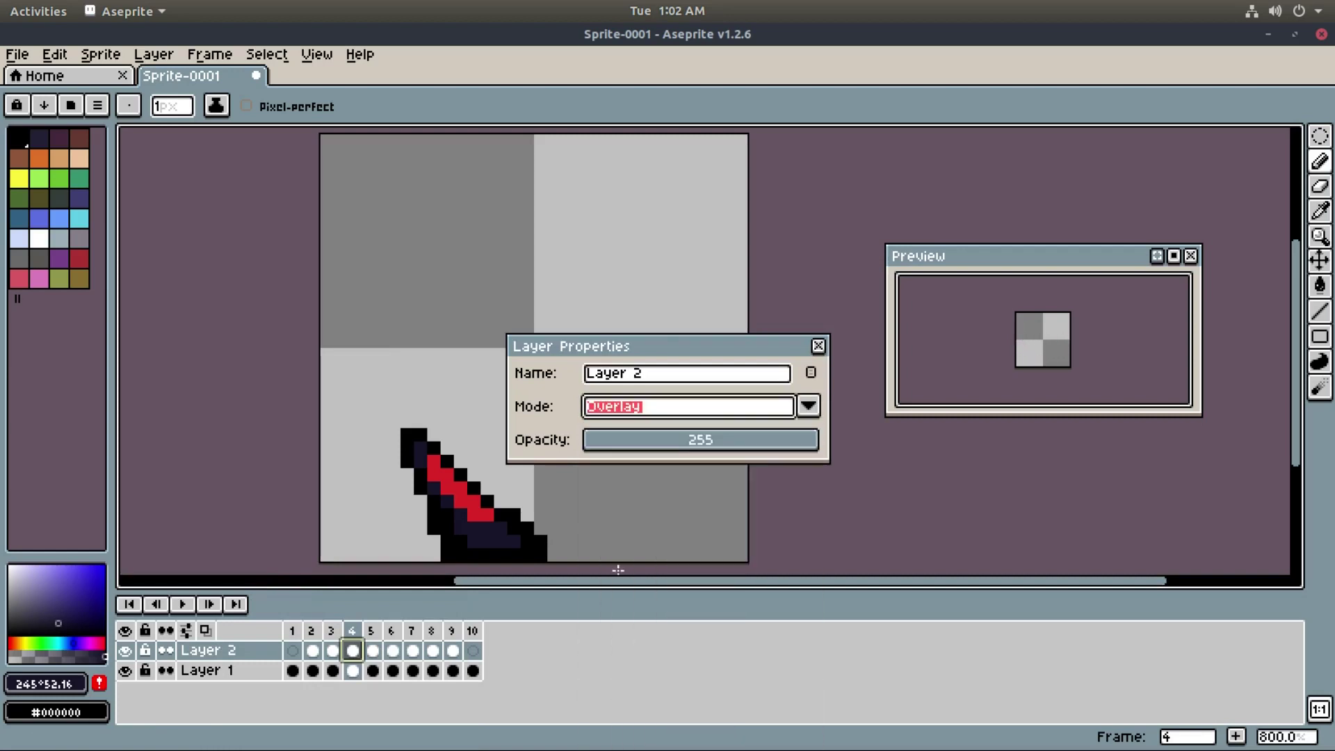
- Keep Layer 2 on Overlay, reduce its opacity, close the layer properties and play the animation
{"action": "left_click", "coordinate": [715, 415]}
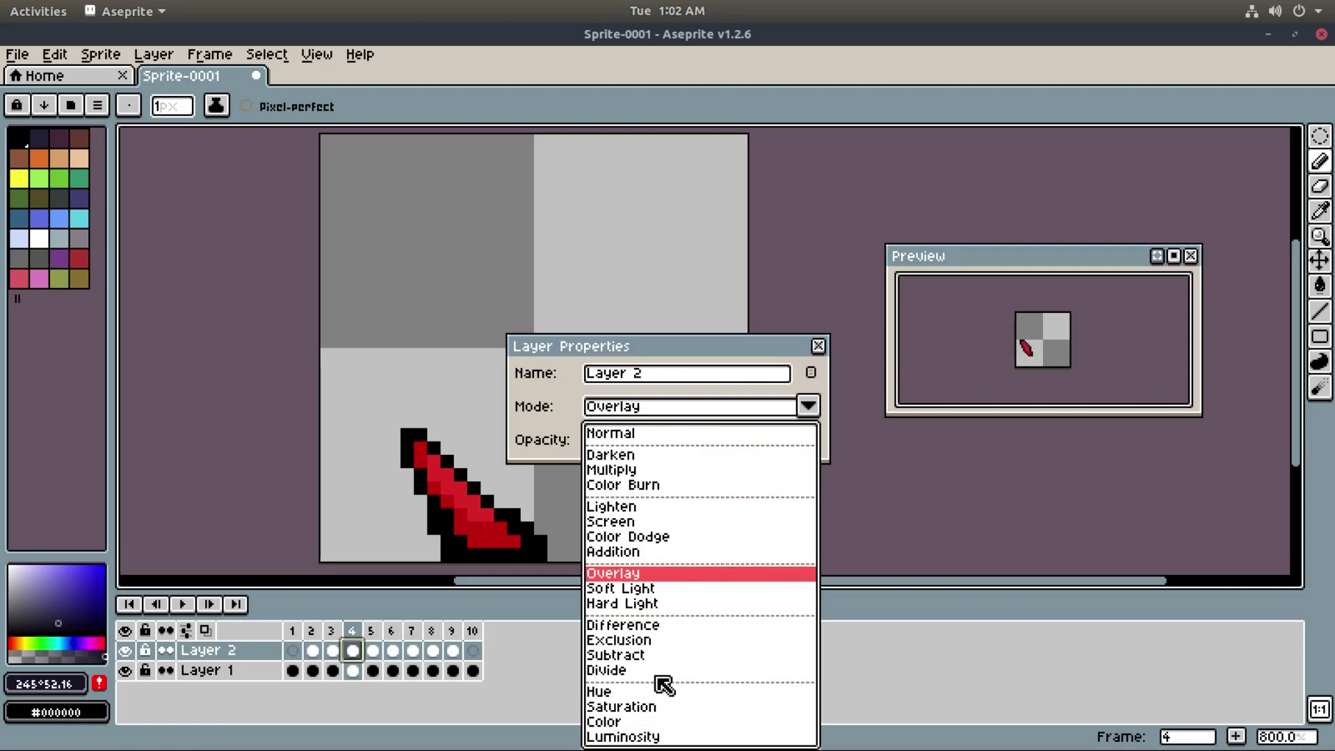
{"action": "left_click", "coordinate": [659, 581]}
{"action": "left_click", "coordinate": [708, 443]}
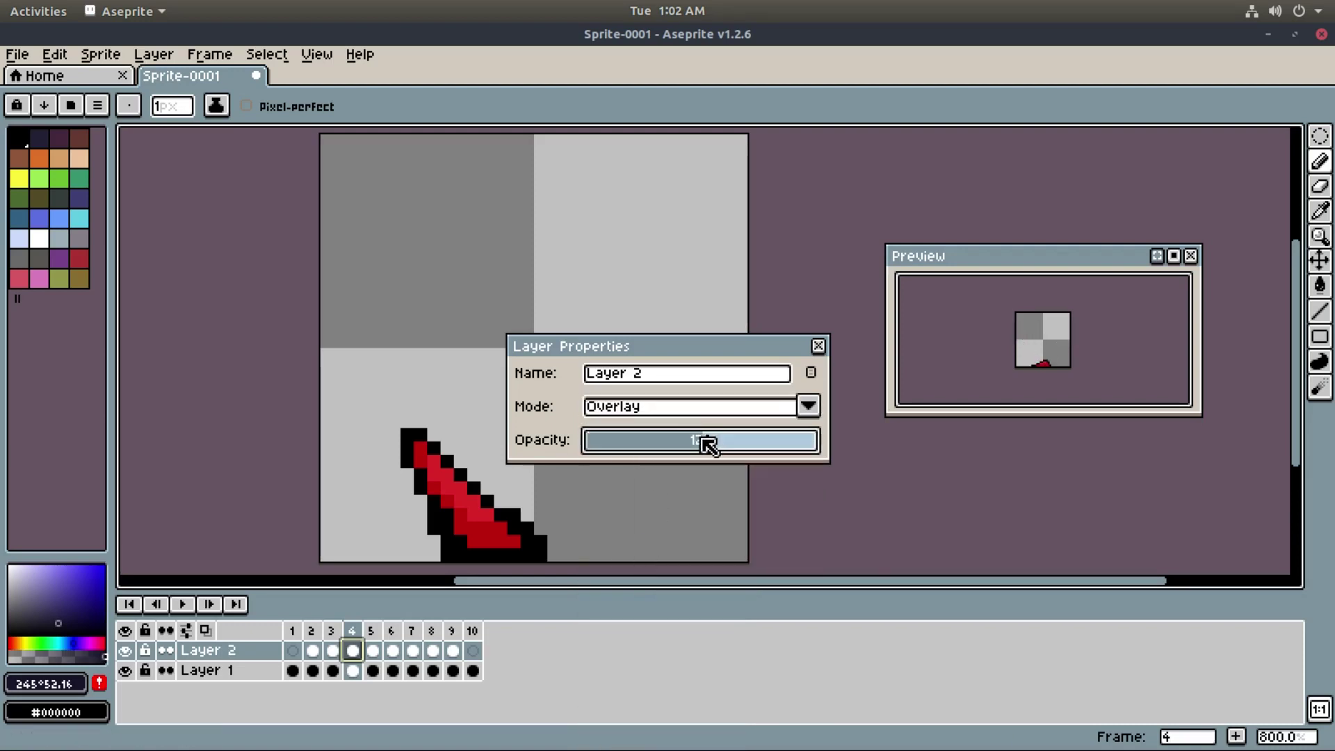
{"action": "left_click", "coordinate": [743, 440]}
{"action": "left_click", "coordinate": [818, 345]}
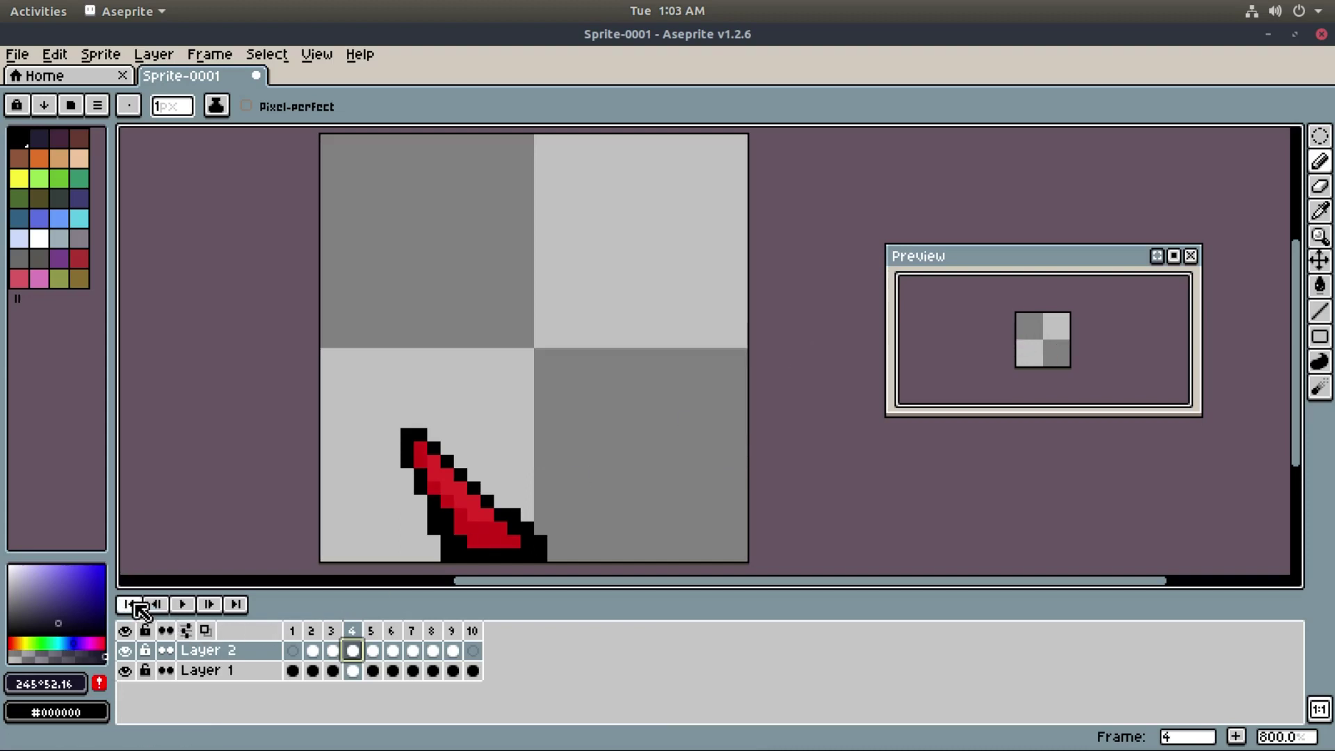
{"action": "left_click", "coordinate": [182, 604]}
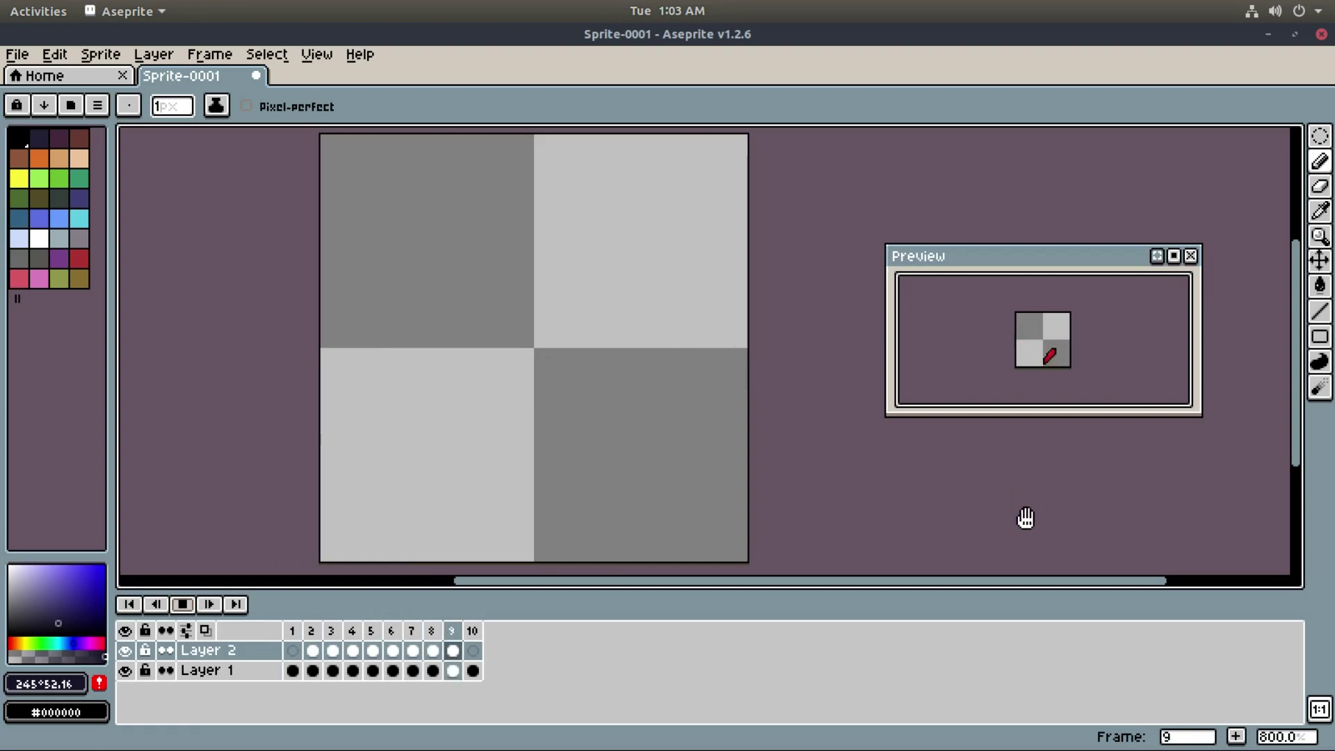